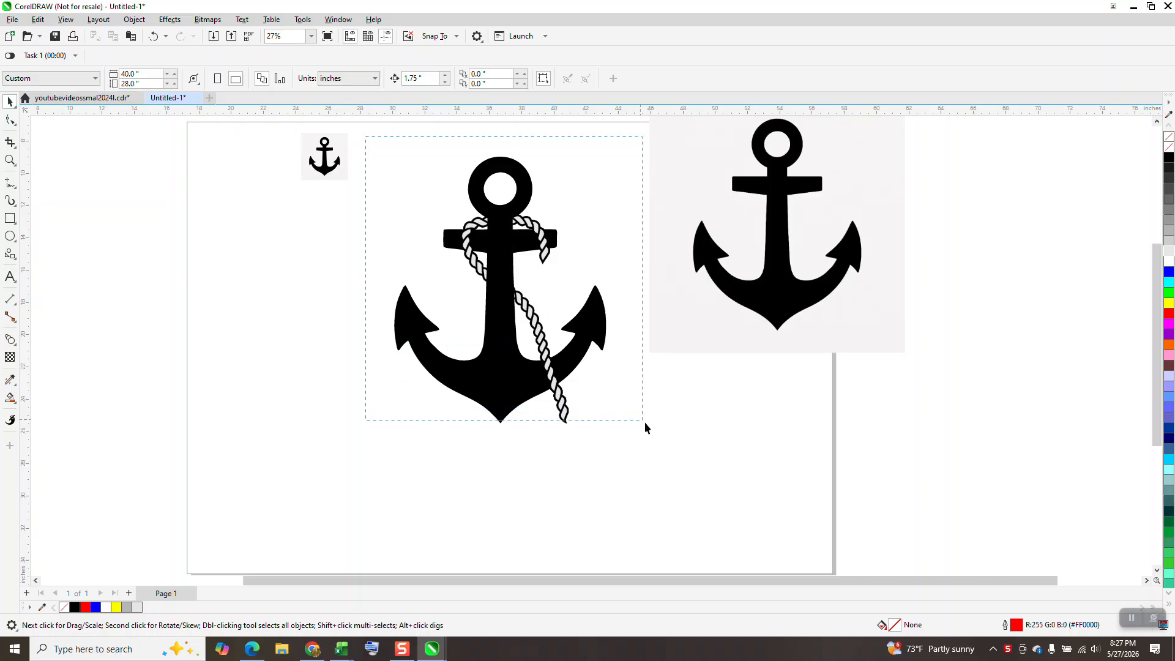
# - Move the rope-wrapped anchor to beside the page's left edge and the small anchor bitmap to a clear area of the page
pyautogui.moveTo(499, 289); pyautogui.dragTo(156, 271)
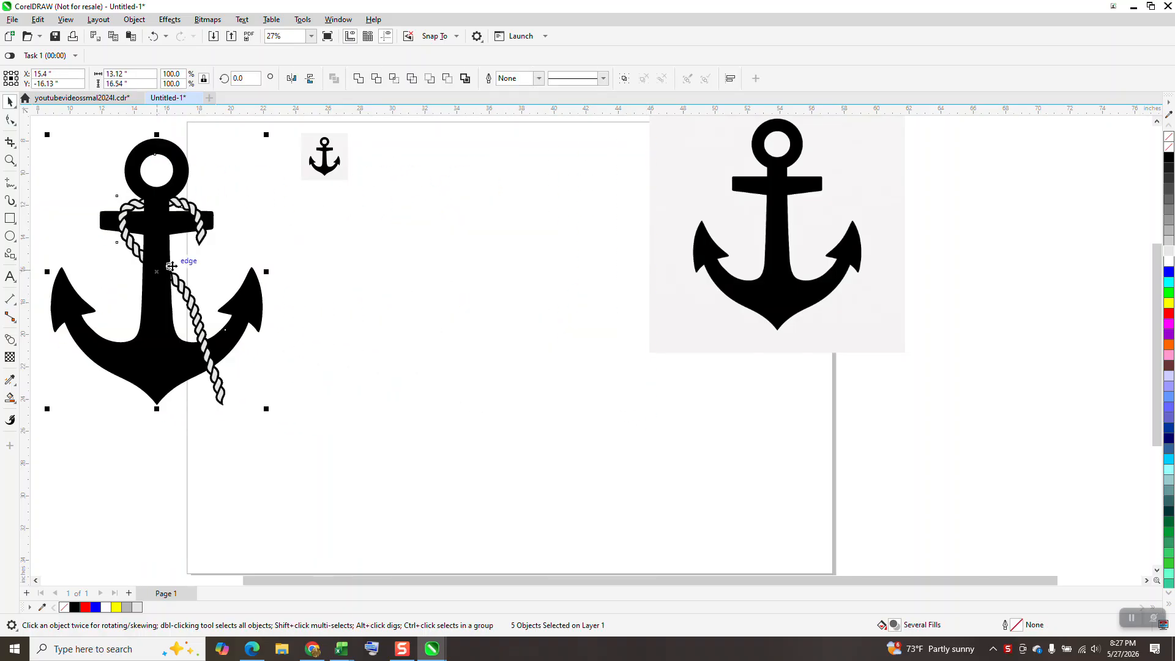
pyautogui.click(386, 292)
pyautogui.click(783, 297)
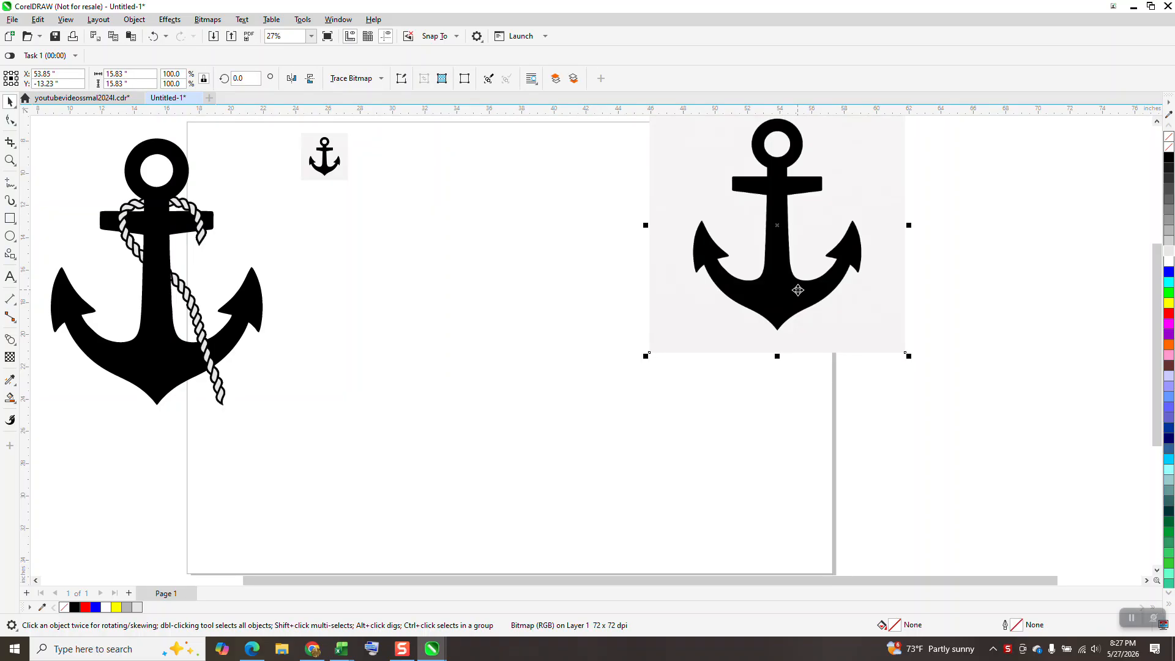
pyautogui.moveTo(326, 157); pyautogui.dragTo(431, 225)
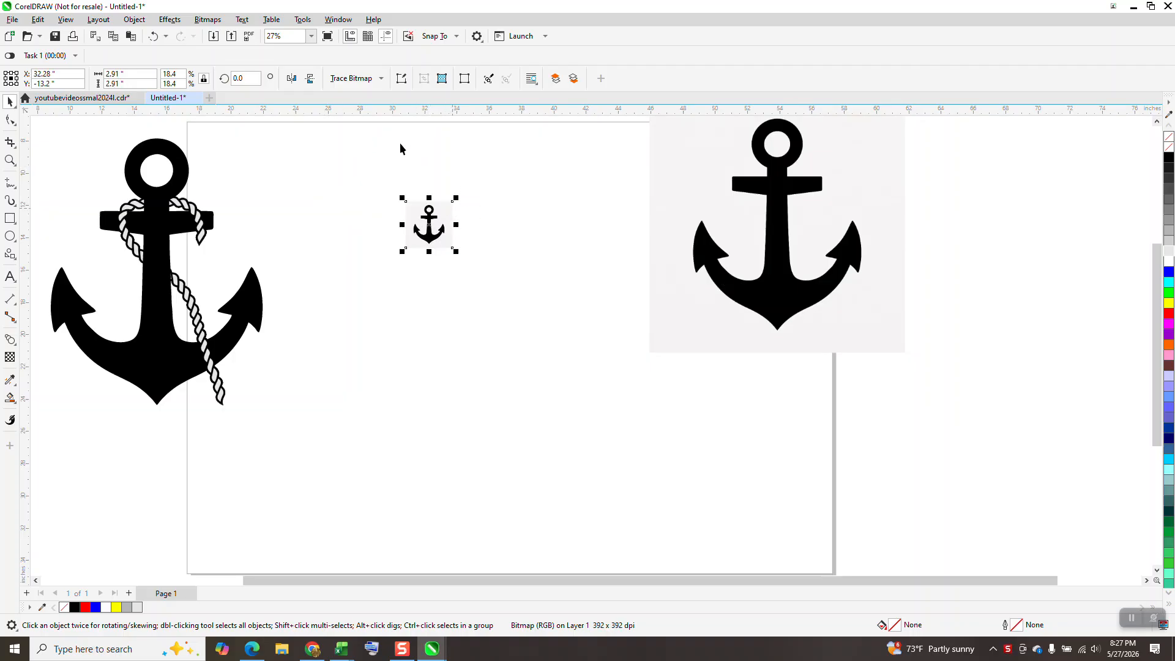
# - Outline-trace the small anchor bitmap as clipart, removing the background color from the entire image
pyautogui.click(381, 79)
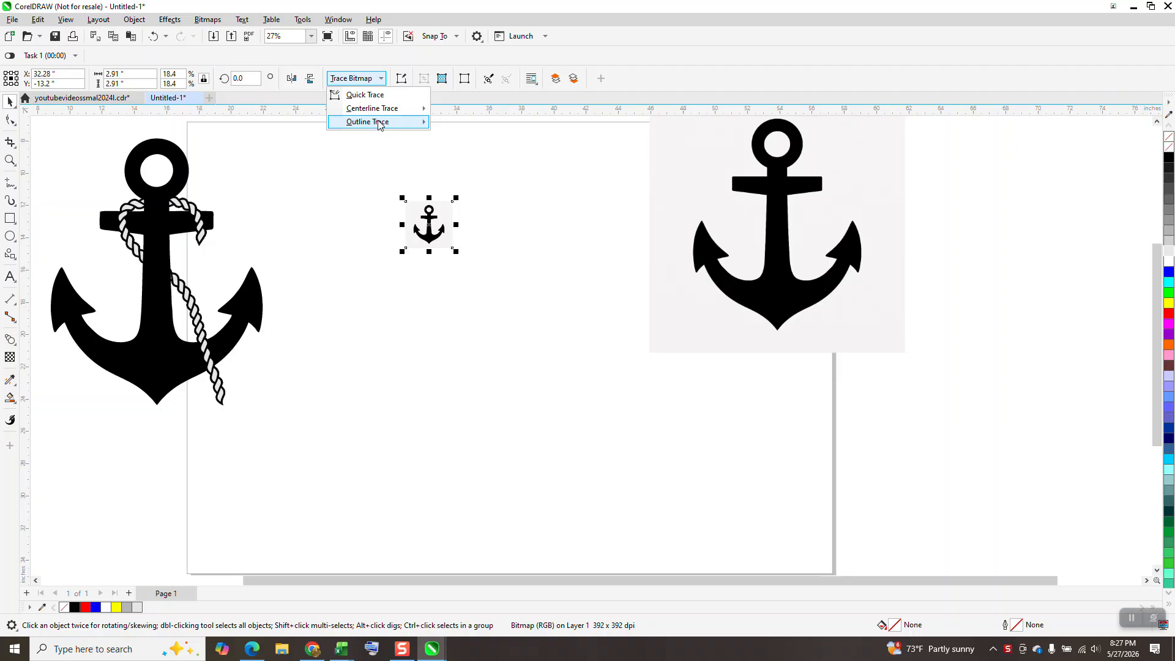
pyautogui.moveTo(379, 122)
pyautogui.click(459, 164)
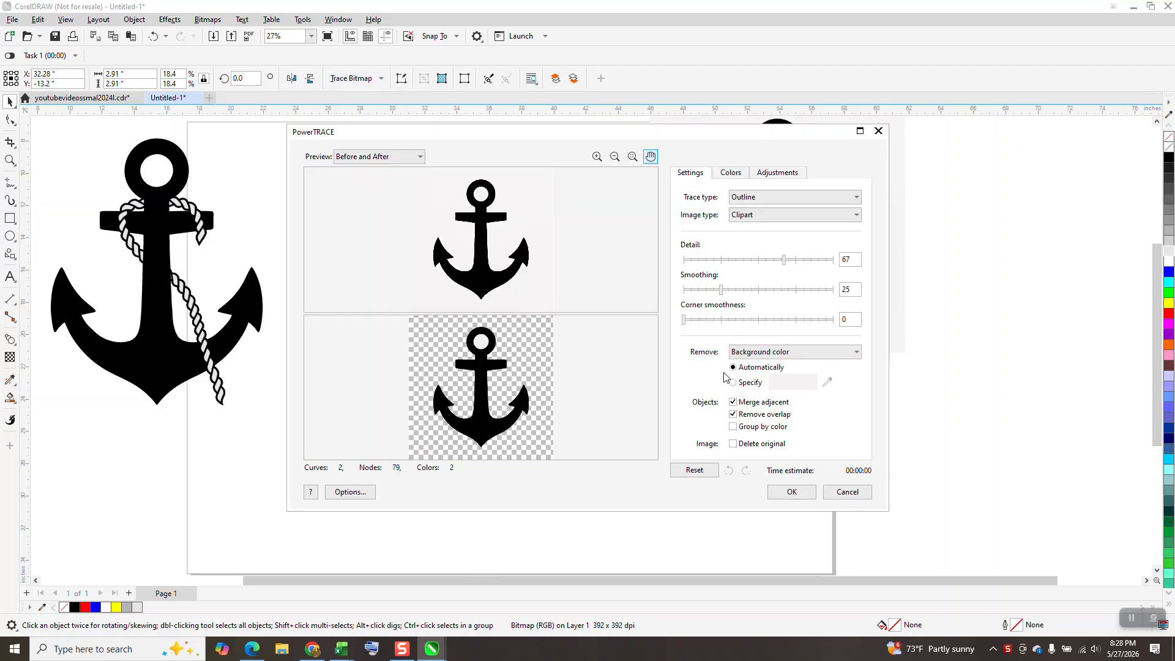
pyautogui.click(854, 353)
pyautogui.click(767, 383)
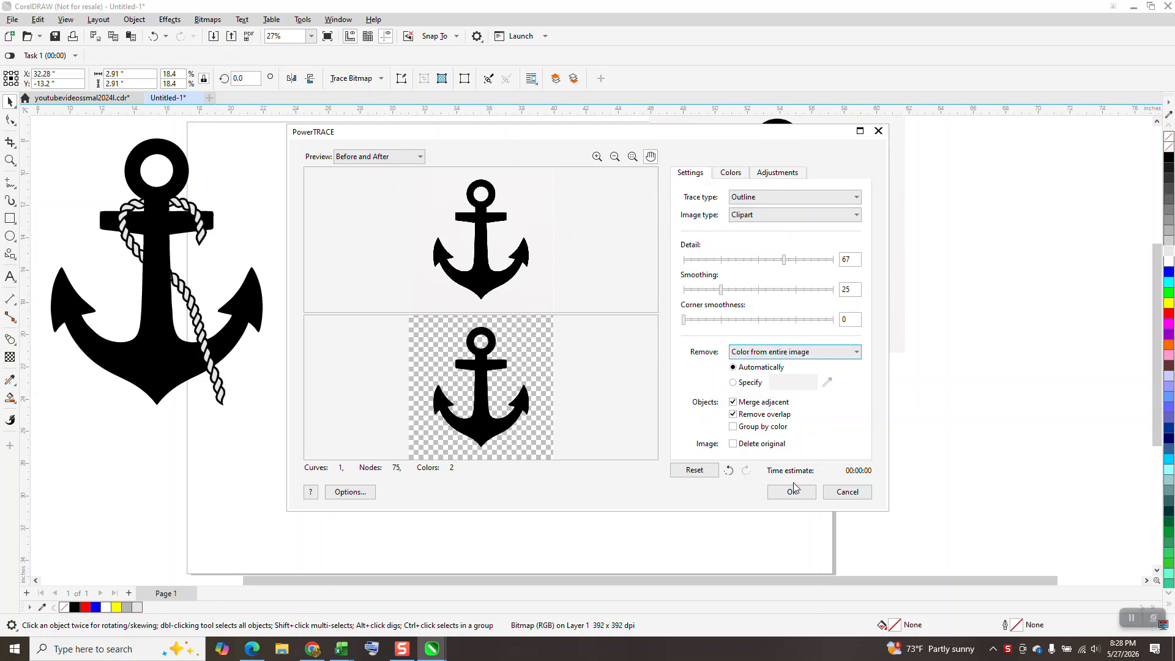
pyautogui.click(791, 491)
# - Delete the original small bitmap and enlarge the traced anchor to about 17.14 by 21.58 inches on the page
pyautogui.moveTo(446, 223)
pyautogui.mouseDown()
pyautogui.moveTo(490, 263)
pyautogui.moveTo(511, 263)
pyautogui.moveTo(381, 193)
pyautogui.moveTo(642, 441)
pyautogui.moveTo(711, 526)
pyautogui.mouseUp()
pyautogui.click(426, 227)
pyautogui.press('Delete')
pyautogui.click(493, 265)
pyautogui.moveTo(514, 347); pyautogui.dragTo(473, 322)
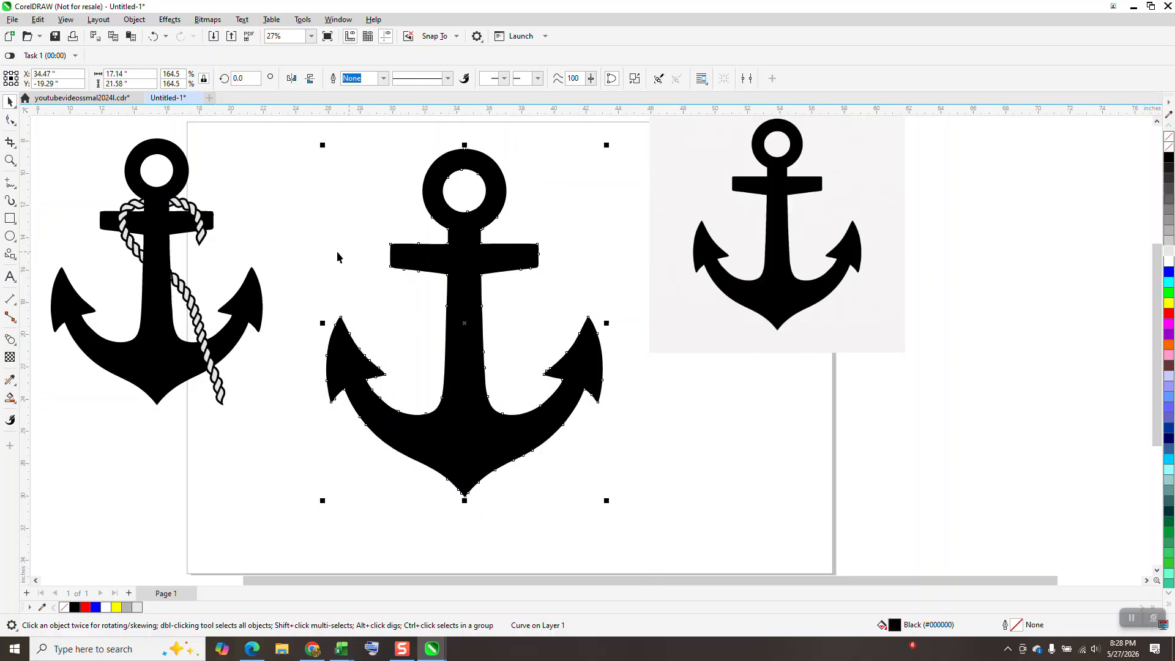
# - Draw a freehand rope path looping around the anchor's shank and past its base, stretched to about 9.68 by 18.74 inches and shifted slightly left
pyautogui.click(11, 183)
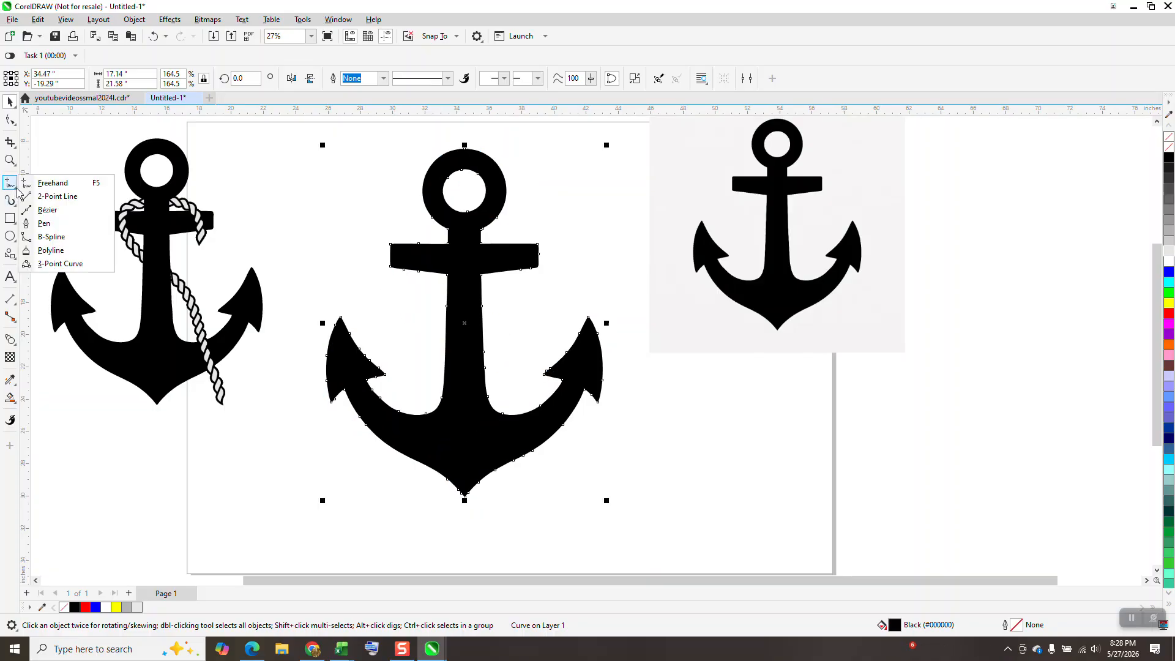
pyautogui.click(52, 183)
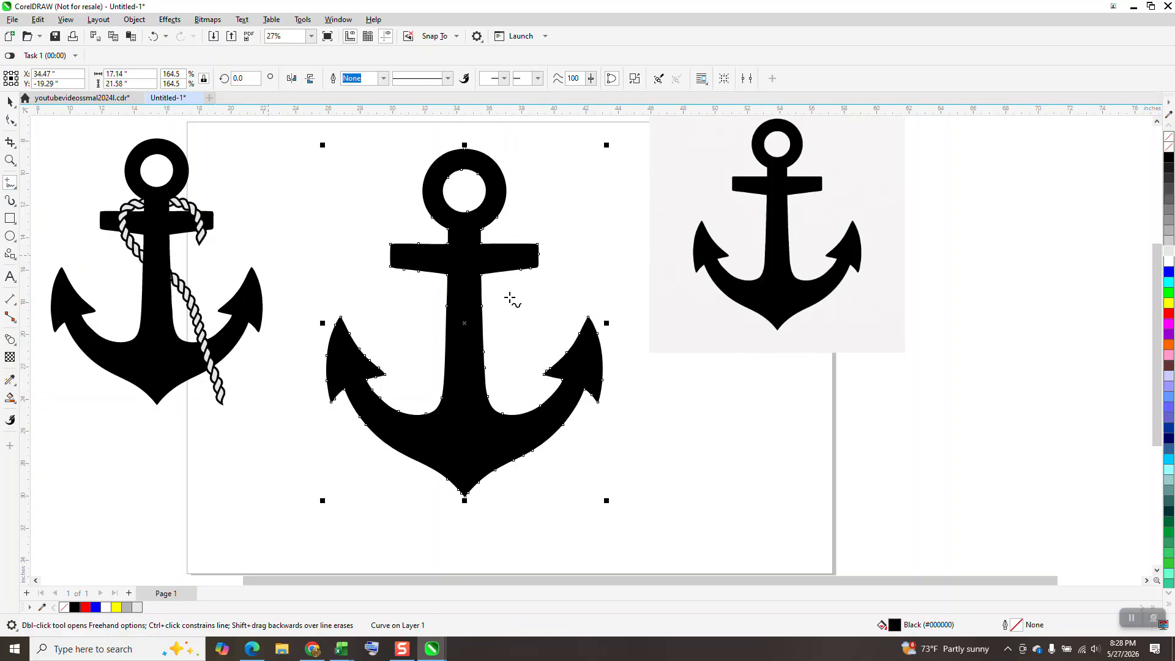
pyautogui.moveTo(517, 309)
pyautogui.mouseDown()
pyautogui.moveTo(498, 244)
pyautogui.moveTo(433, 241)
pyautogui.moveTo(425, 256)
pyautogui.moveTo(437, 281)
pyautogui.moveTo(488, 316)
pyautogui.moveTo(546, 390)
pyautogui.moveTo(561, 479)
pyautogui.moveTo(550, 532)
pyautogui.mouseUp()
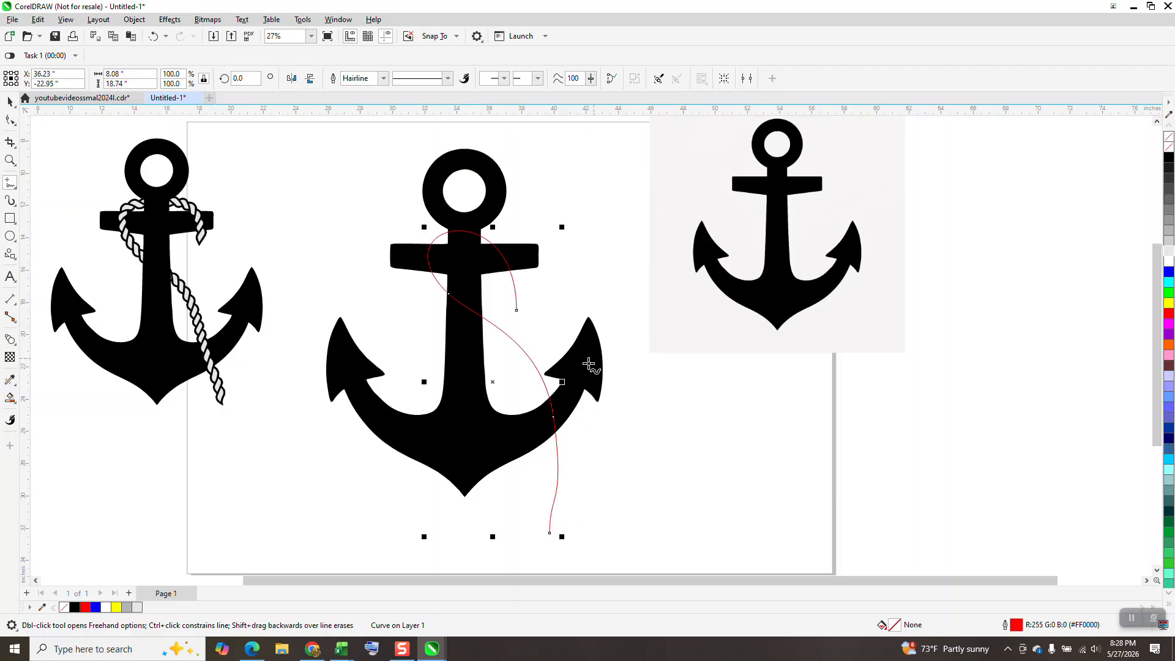
pyautogui.moveTo(562, 381); pyautogui.dragTo(588, 383)
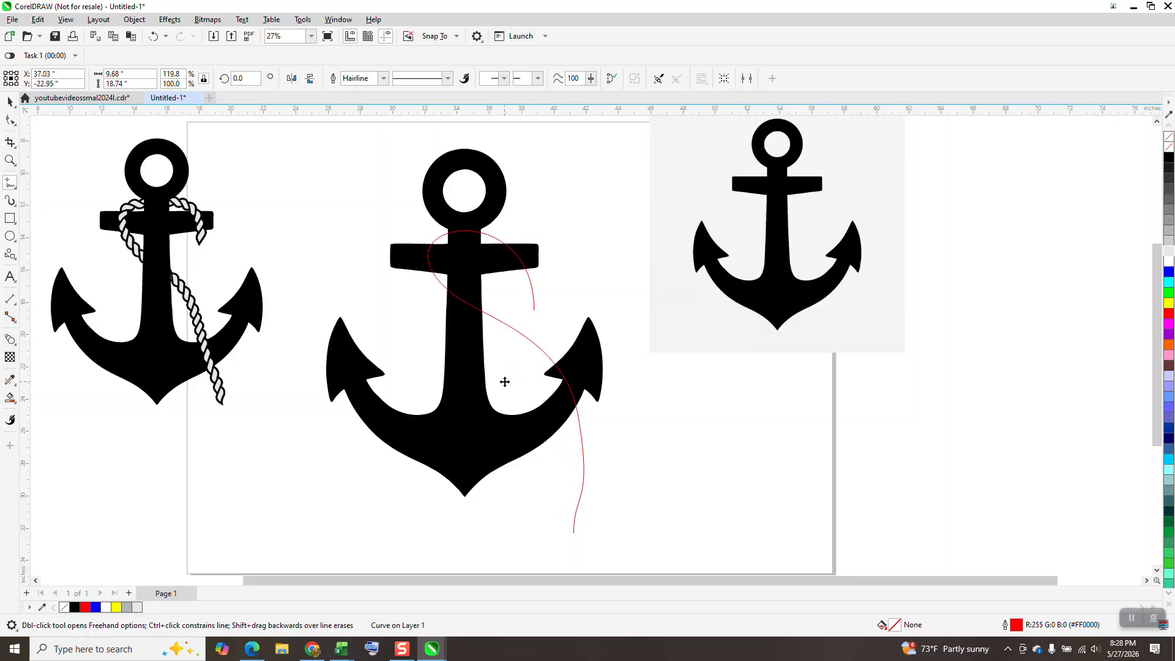
pyautogui.moveTo(506, 307); pyautogui.dragTo(495, 309)
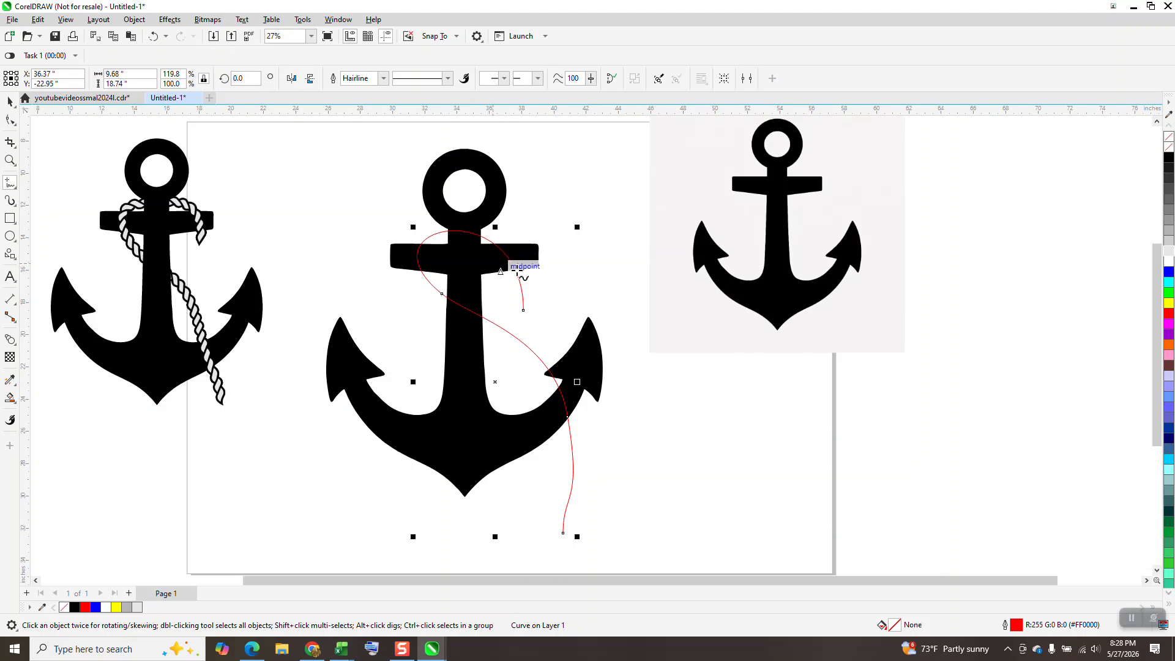
pyautogui.click(9, 102)
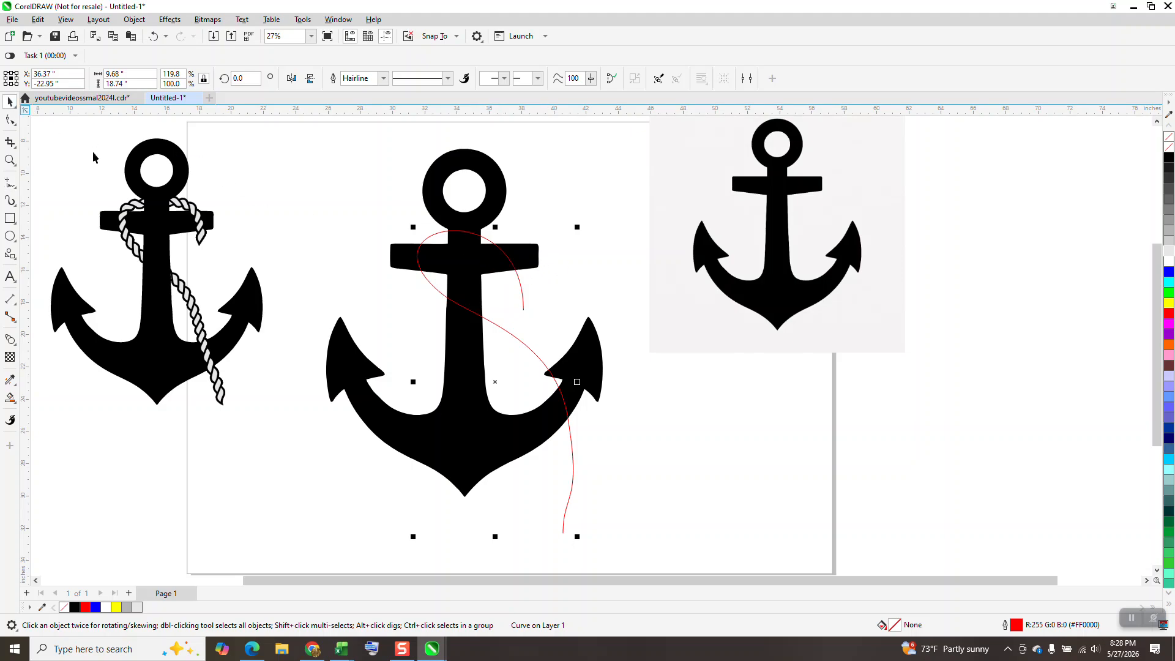
# - Show the freehand path's curve properties and examine its length
pyautogui.click(338, 19)
pyautogui.moveTo(364, 183)
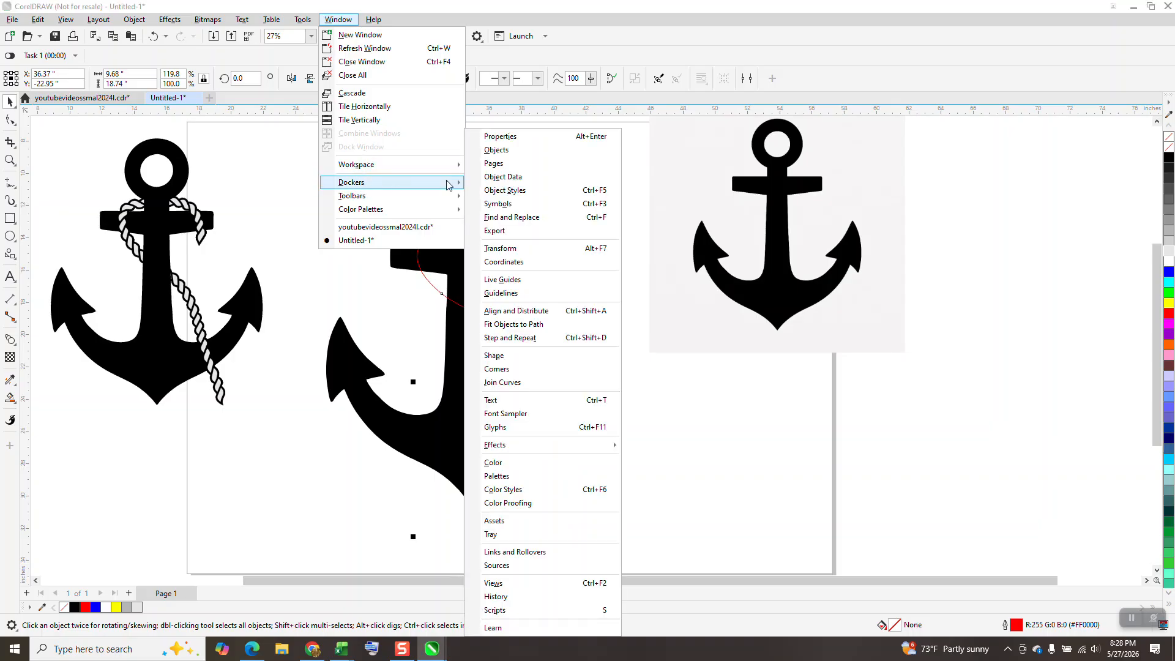
pyautogui.click(512, 137)
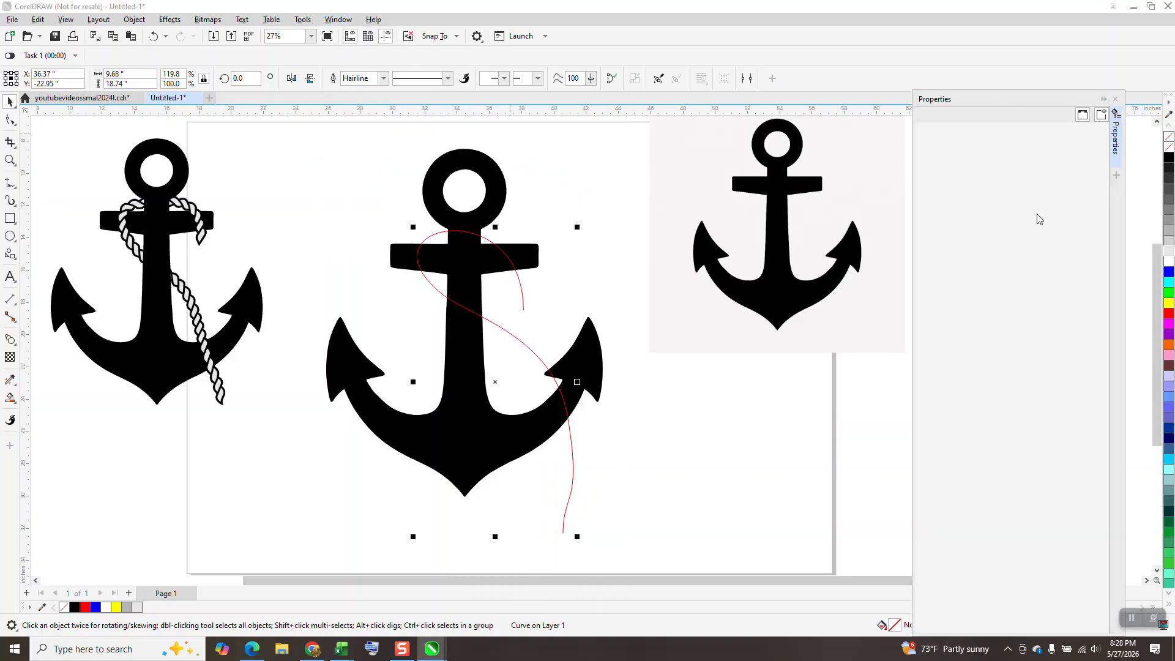
pyautogui.click(995, 117)
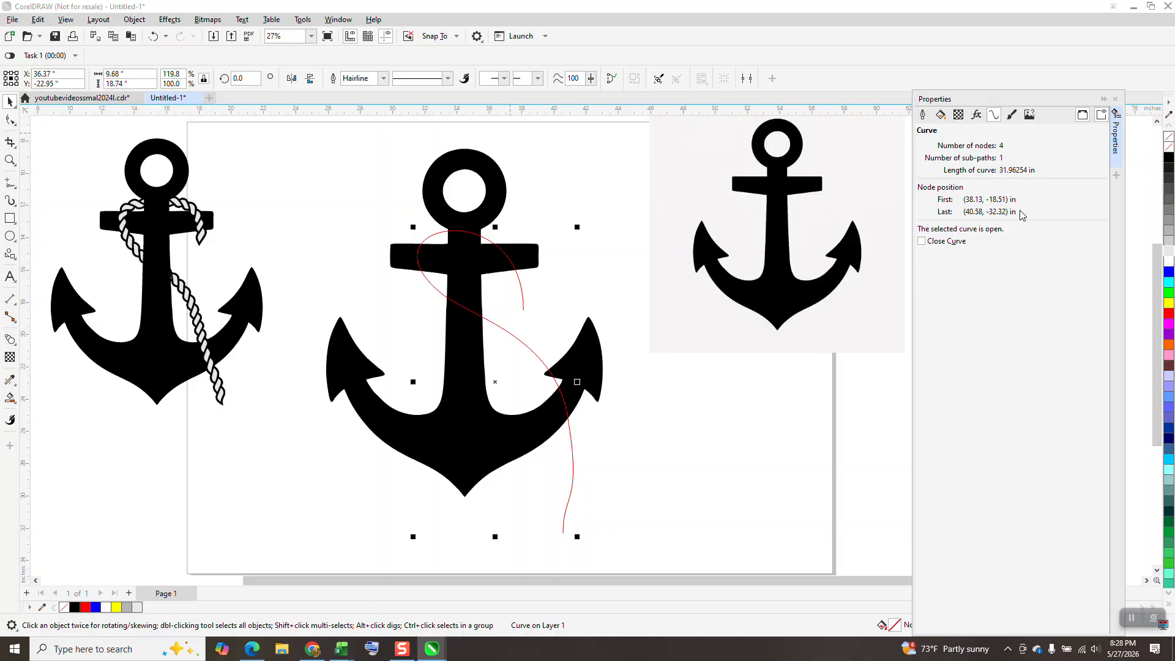
# - Draw a narrow upright rectangle about 0.29 by 0.81 inches in the empty area above the anchor, removing any stray second rectangle
pyautogui.scroll(-3, 728, 351)
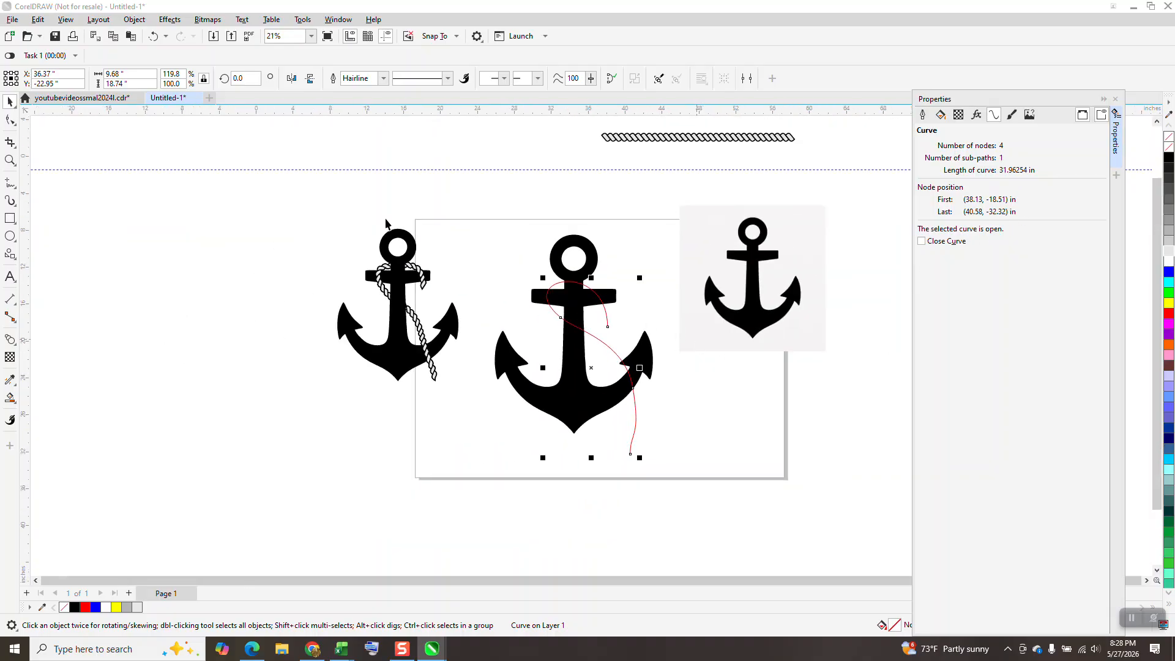
pyautogui.click(9, 160)
pyautogui.moveTo(495, 192); pyautogui.dragTo(651, 232)
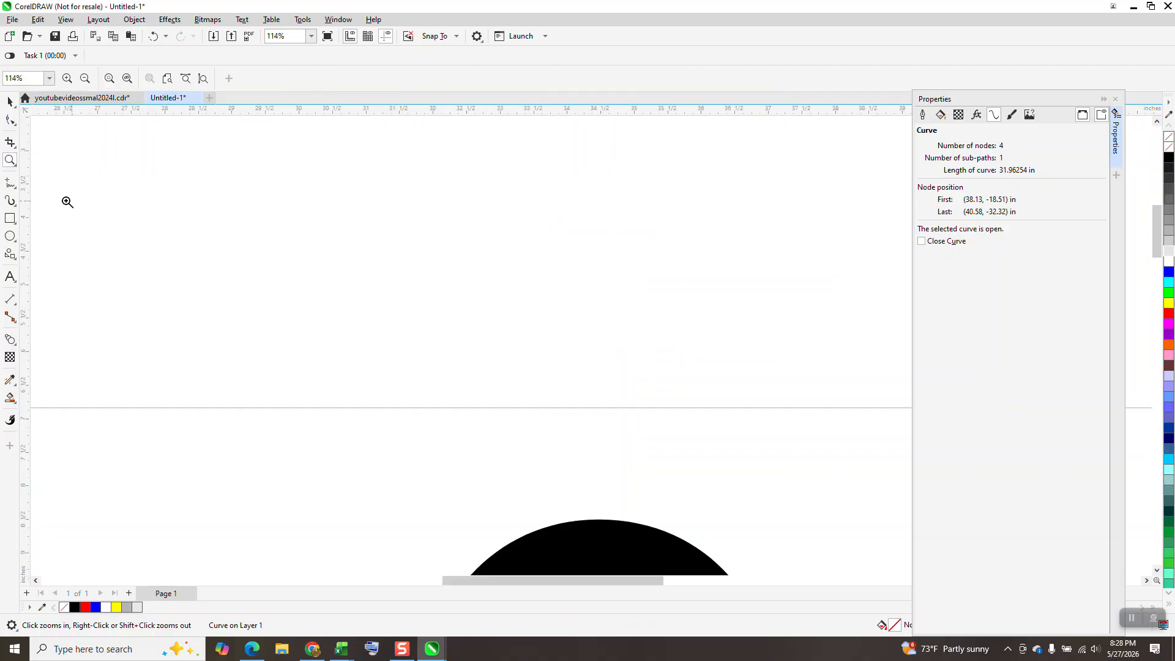
pyautogui.click(10, 218)
pyautogui.moveTo(347, 195); pyautogui.dragTo(327, 249)
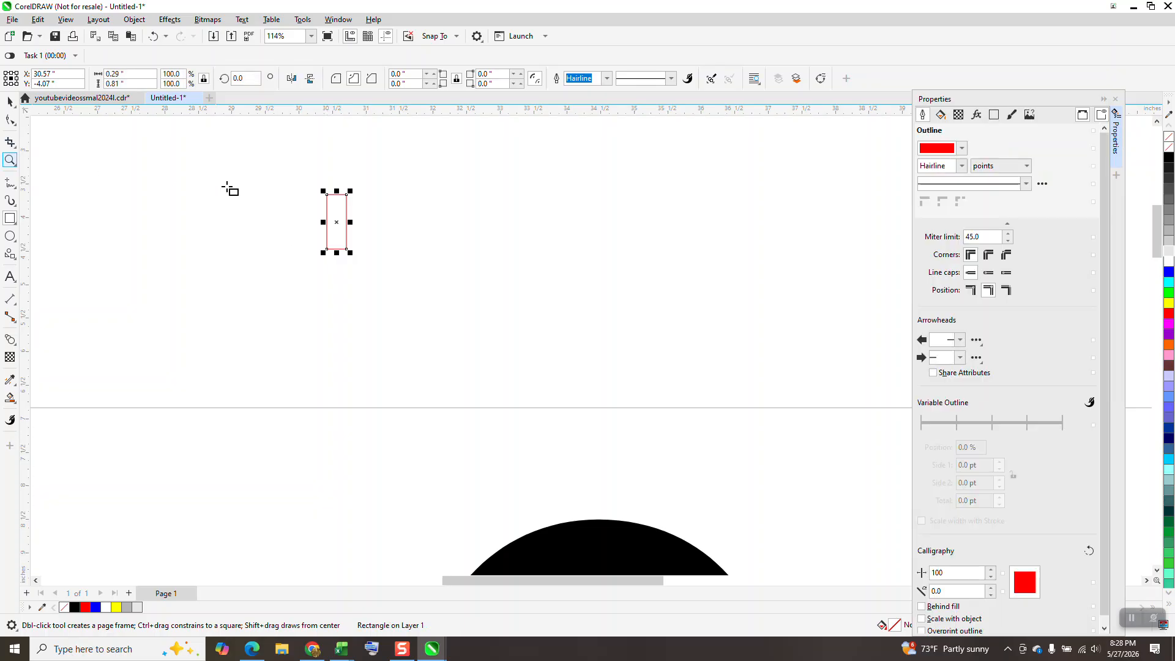
pyautogui.moveTo(267, 169); pyautogui.dragTo(443, 279)
pyautogui.press('Delete')
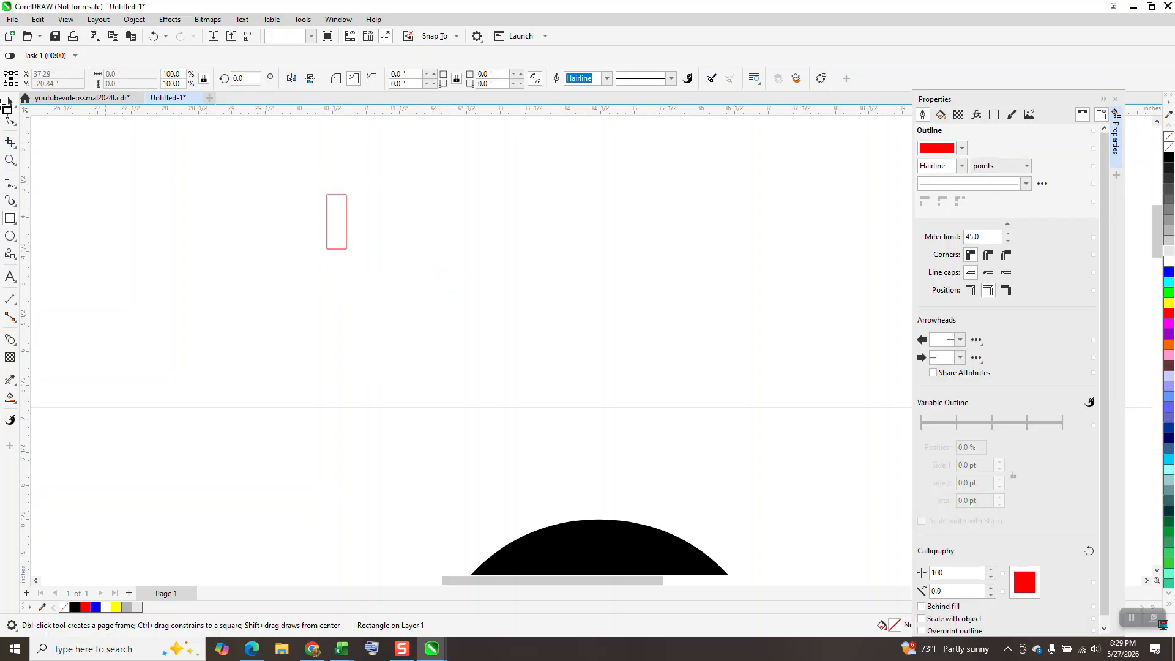
# - Round the rectangle's upper-right and lower-left corners to a 0.15-inch radius, keeping the other two corners square
pyautogui.click(10, 160)
pyautogui.moveTo(304, 176); pyautogui.dragTo(407, 284)
pyautogui.click(9, 120)
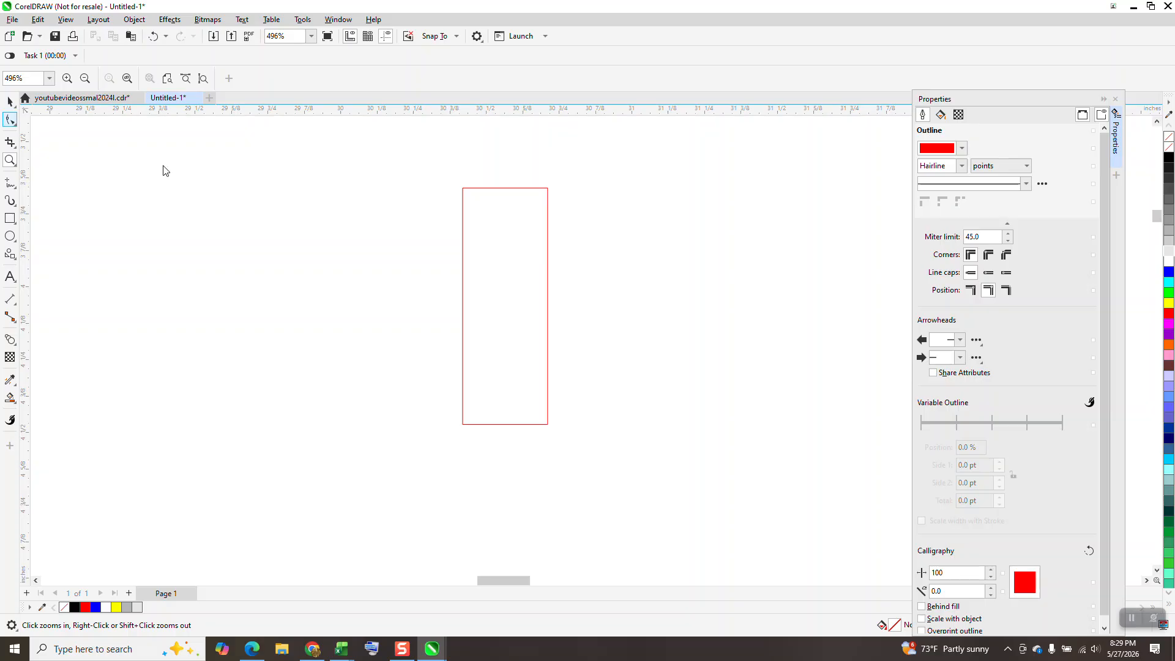
pyautogui.click(464, 202)
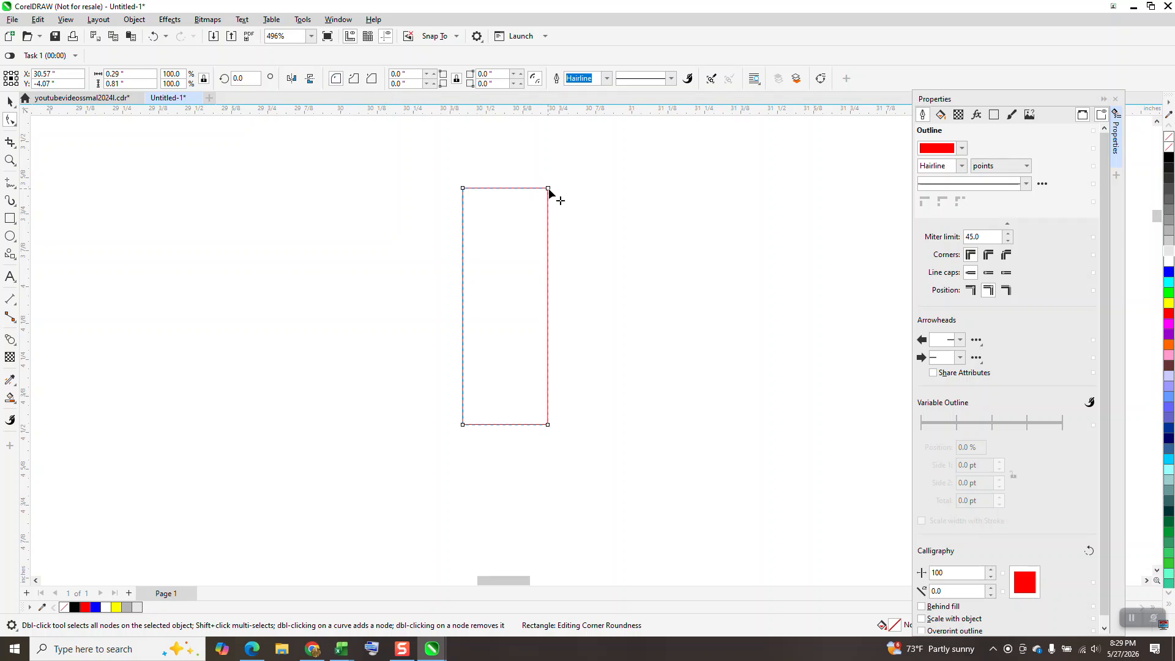
pyautogui.moveTo(547, 190); pyautogui.dragTo(475, 192)
pyautogui.moveTo(556, 421); pyautogui.dragTo(556, 421)
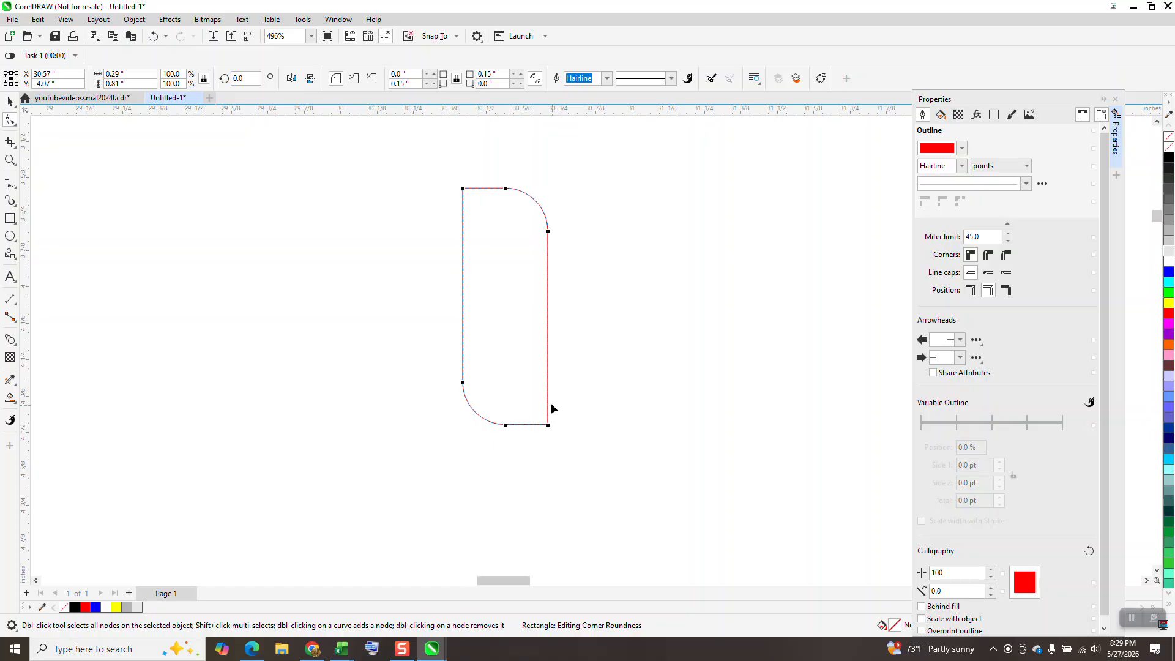
# - Rotate the half-rounded rectangle counterclockwise by about 36.24 degrees
pyautogui.click(10, 101)
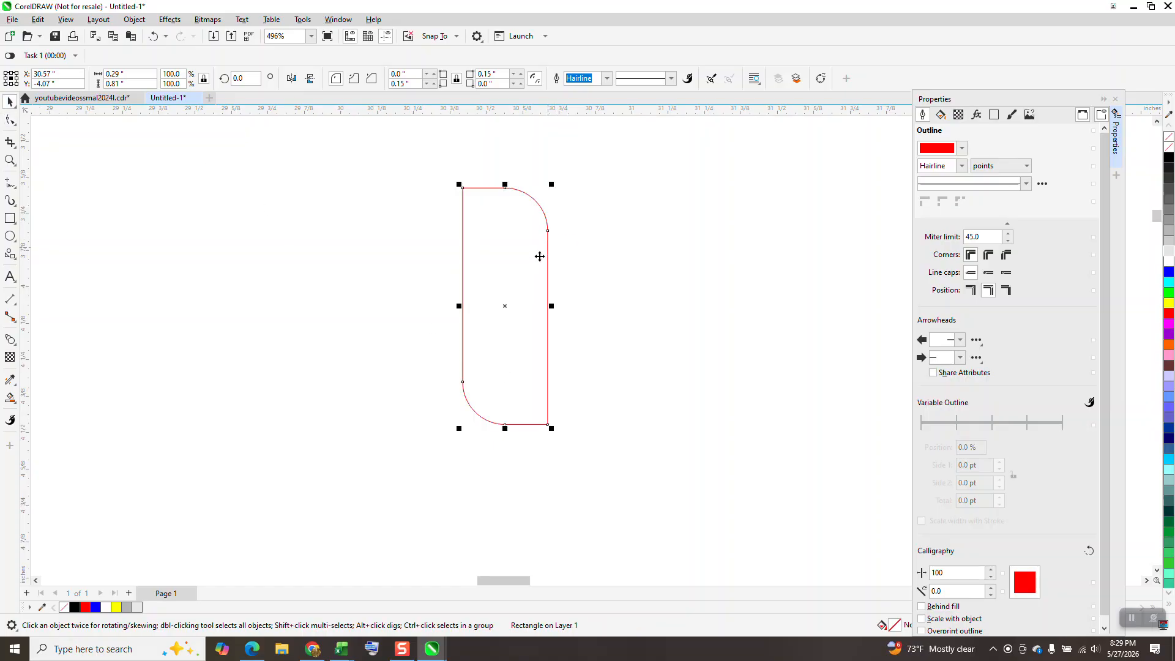
pyautogui.click(539, 257)
pyautogui.moveTo(553, 184); pyautogui.dragTo(477, 190)
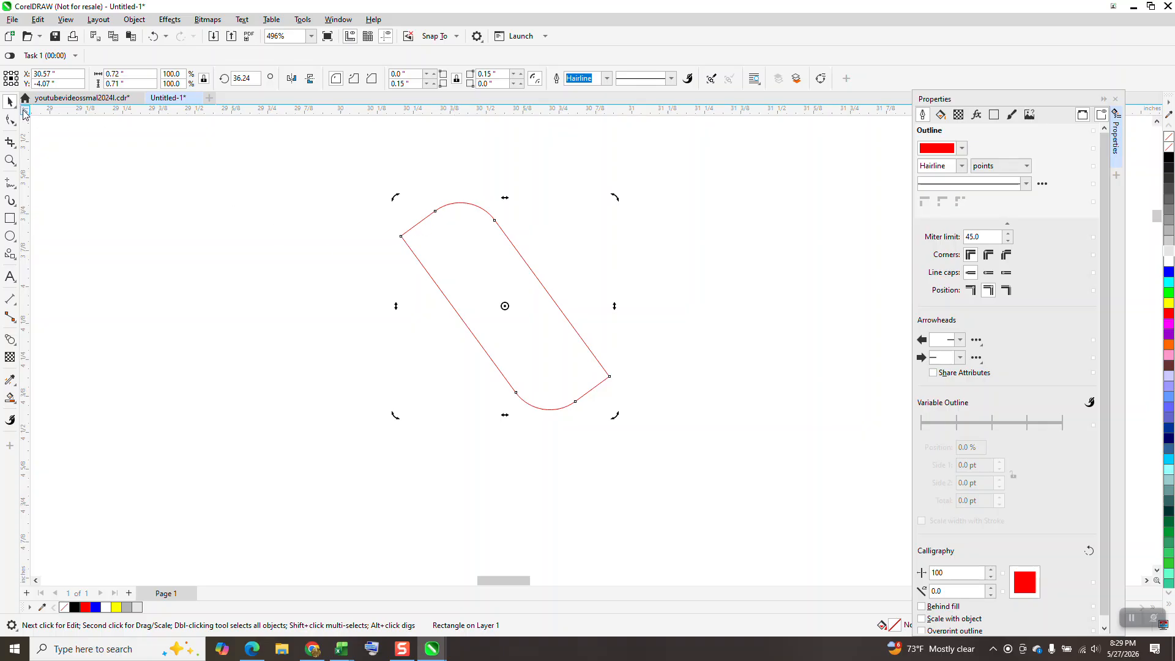
# - Place a copy of the tilted rectangle beside the original, with its square corner against the original's long edge
pyautogui.click(395, 238)
pyautogui.moveTo(406, 246); pyautogui.dragTo(579, 292)
pyautogui.click(11, 161)
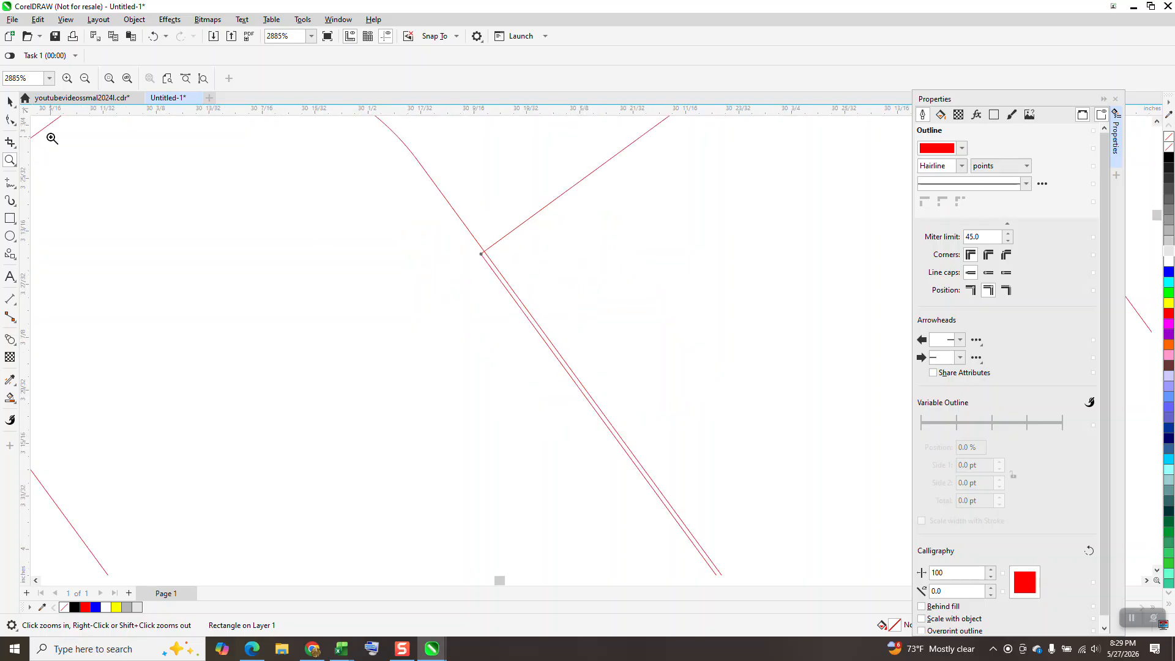
pyautogui.press('space')
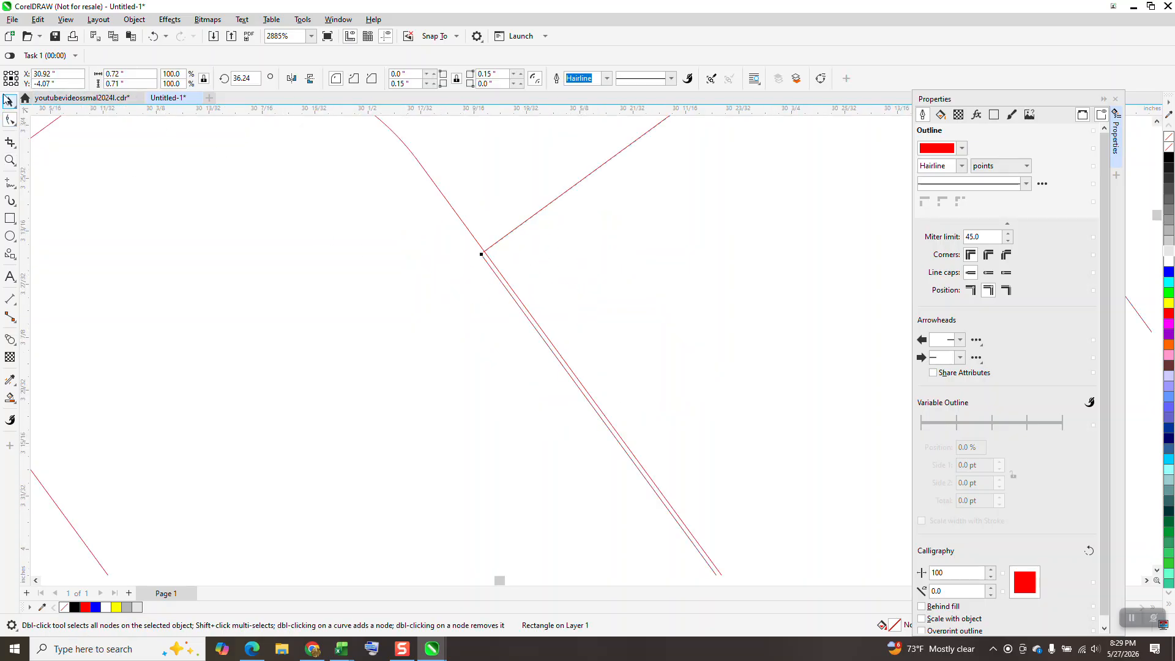
pyautogui.moveTo(483, 255); pyautogui.dragTo(487, 249)
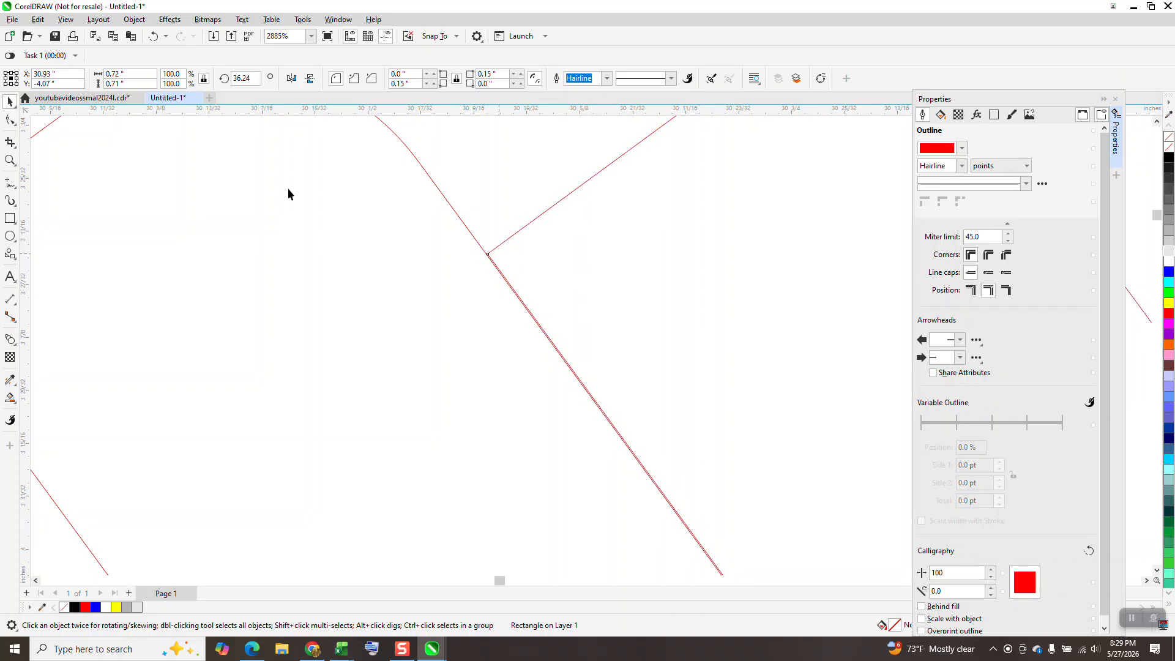
pyautogui.moveTo(490, 255)
pyautogui.mouseDown()
pyautogui.moveTo(602, 265)
pyautogui.moveTo(489, 253)
pyautogui.mouseUp()
pyautogui.click(457, 37)
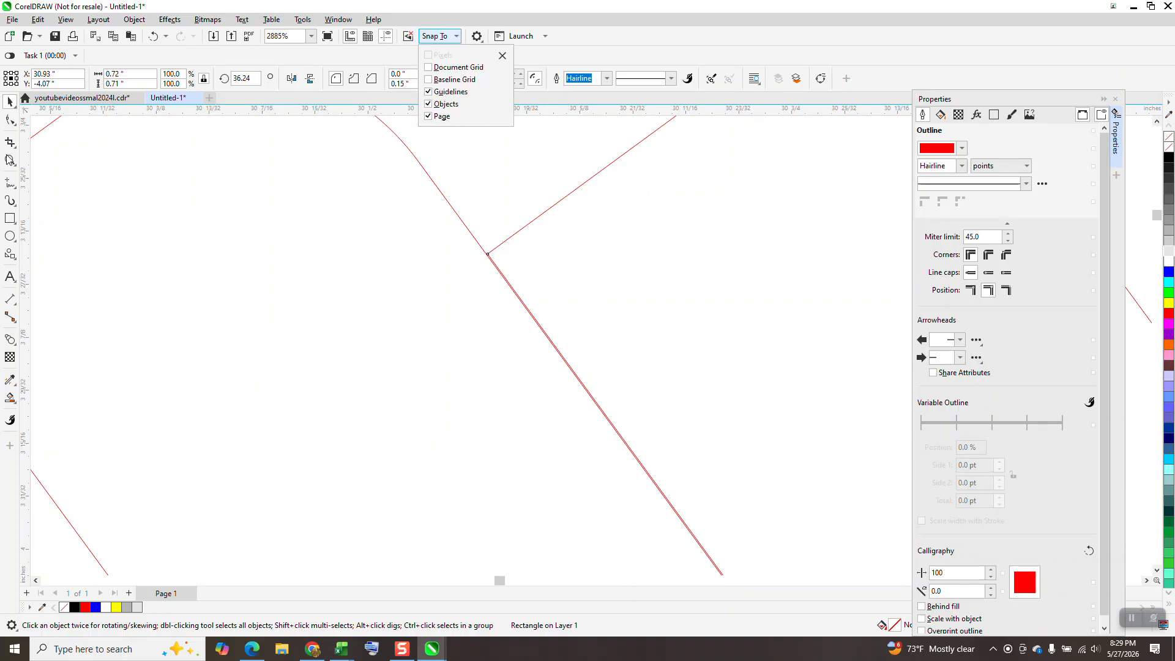
pyautogui.press('z')
pyautogui.moveTo(521, 288); pyautogui.dragTo(440, 282)
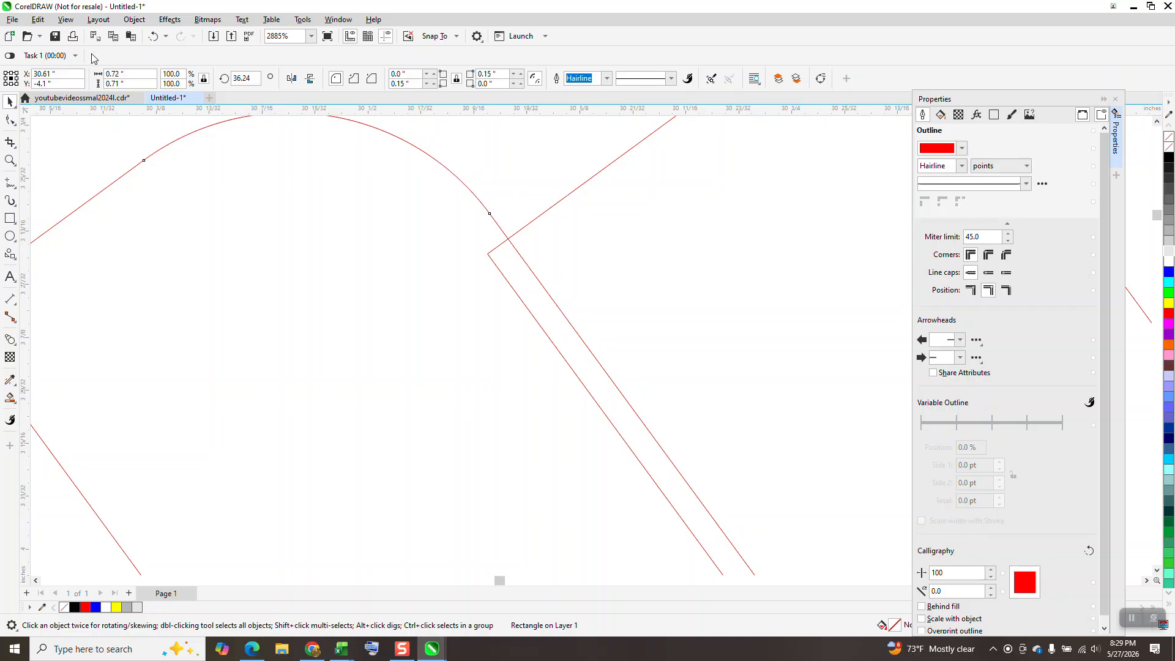
pyautogui.click(153, 36)
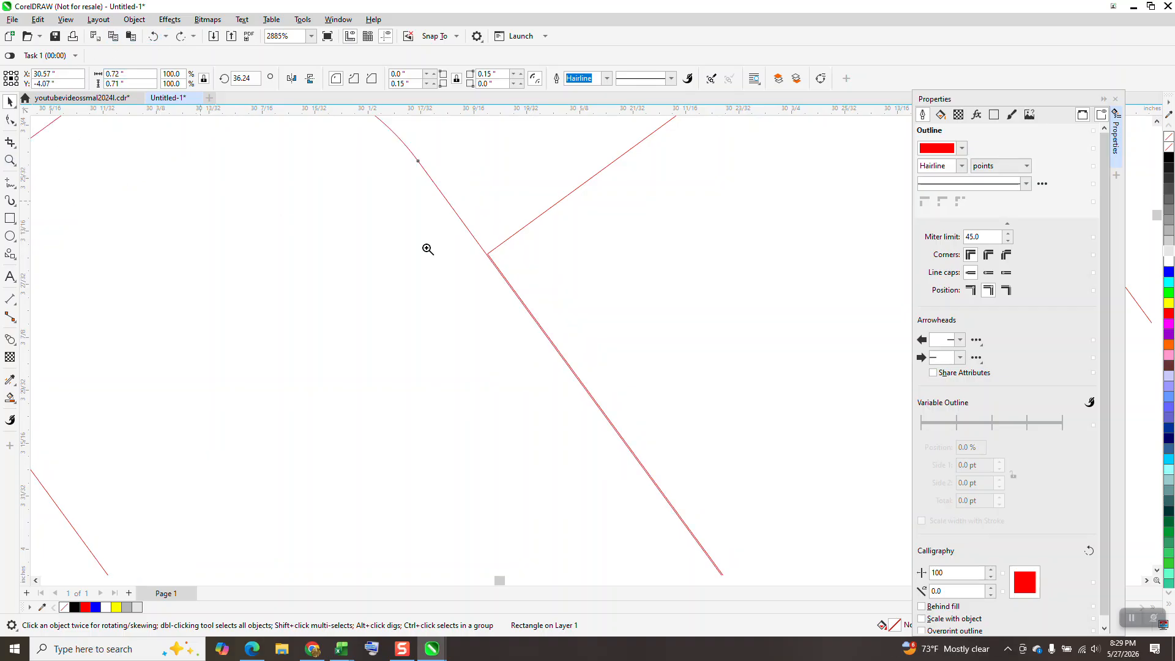
# - Close the remaining gap by aligning the copy's square corner precisely with the original's long edge
pyautogui.moveTo(448, 222); pyautogui.dragTo(547, 312)
pyautogui.click(10, 101)
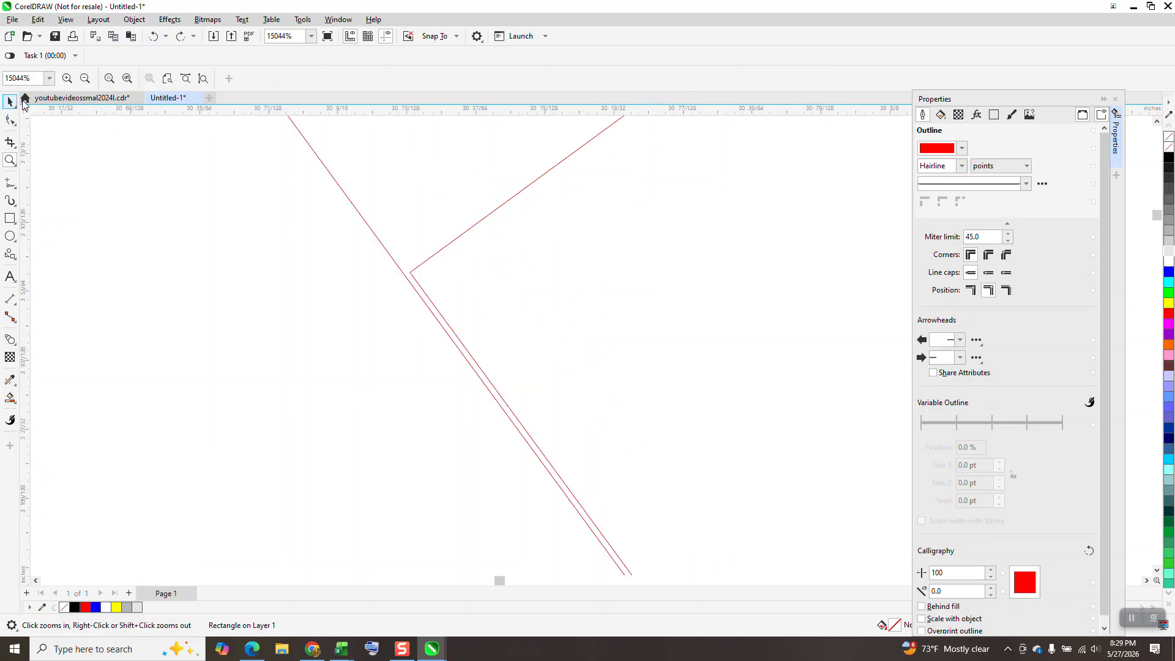
pyautogui.click(408, 272)
pyautogui.click(411, 274)
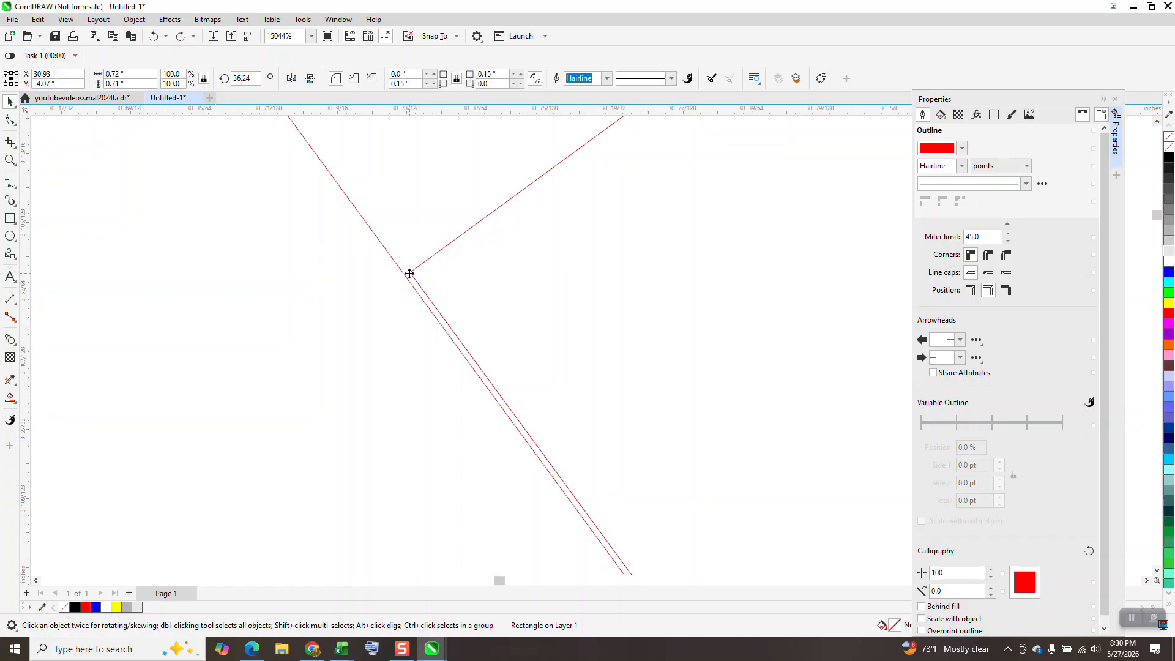
pyautogui.moveTo(409, 273); pyautogui.dragTo(404, 272)
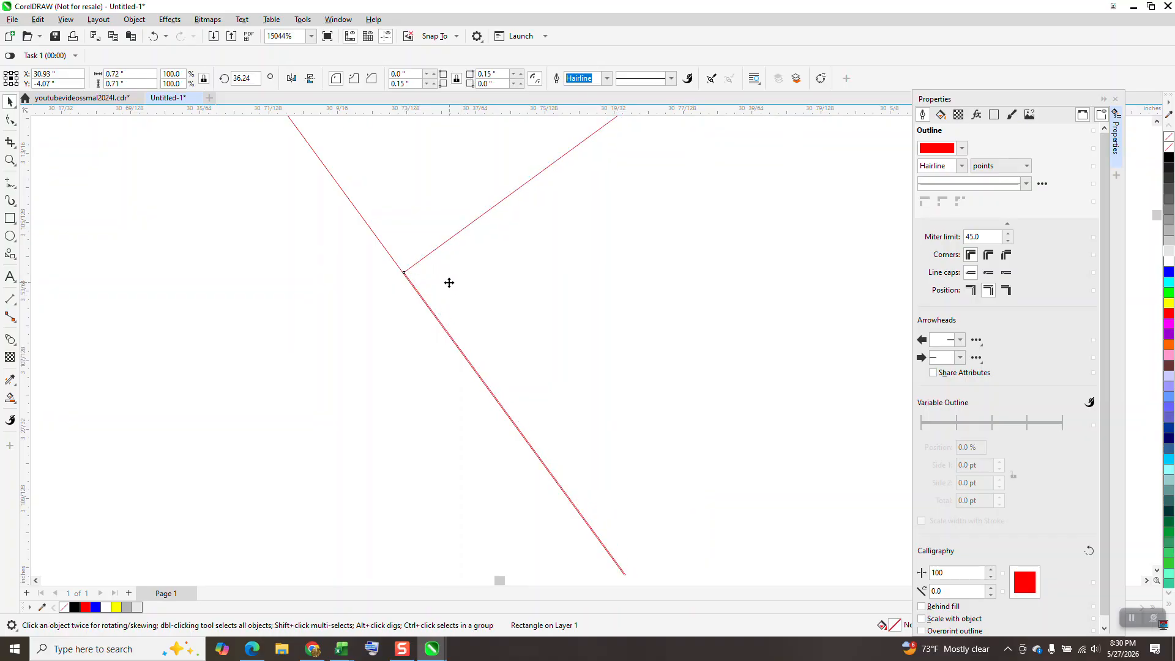
pyautogui.scroll(-6, 449, 282)
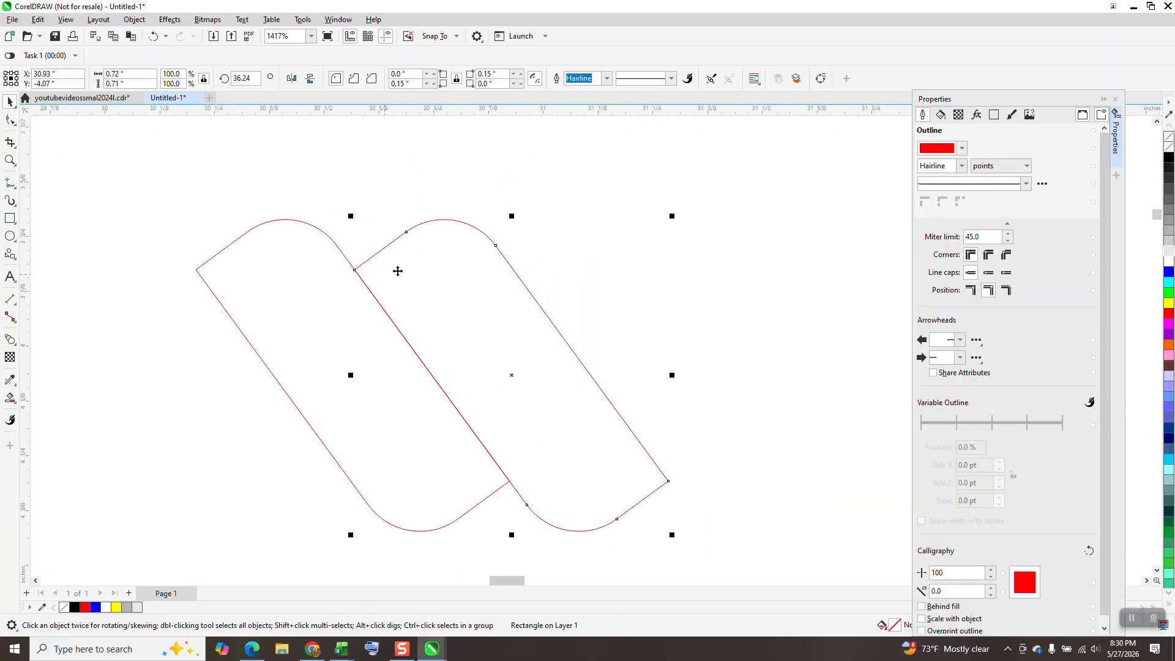
# - Place a horizontal guideline through the upper square corners of both tilted rectangles
pyautogui.scroll(-1, 398, 271)
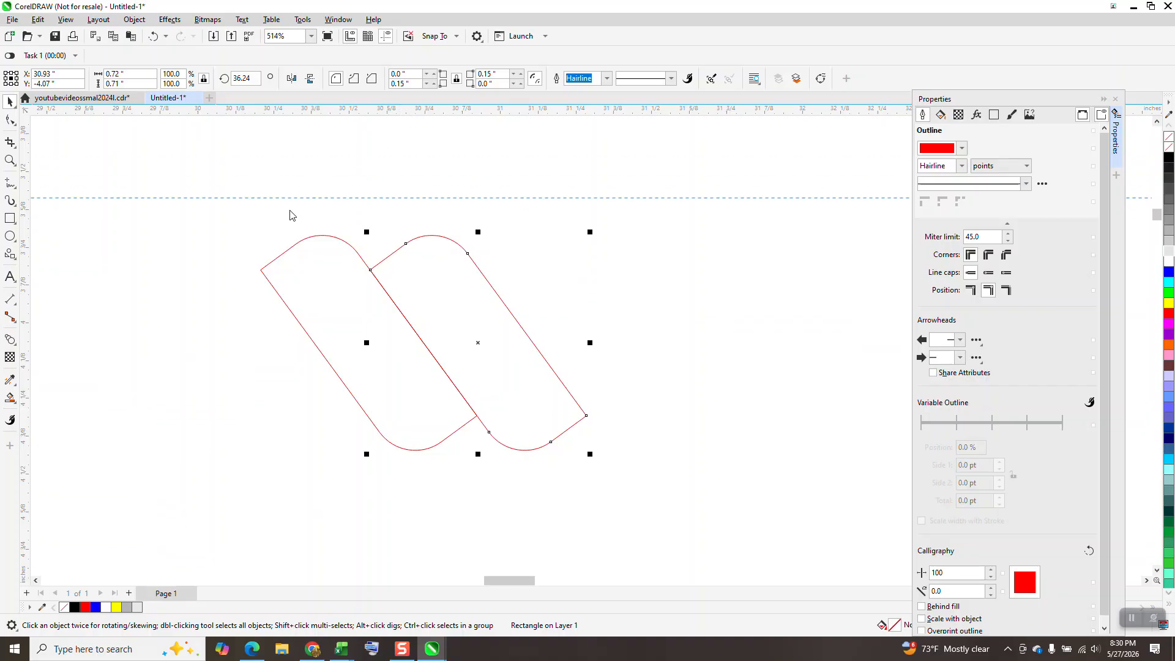
pyautogui.click(263, 269)
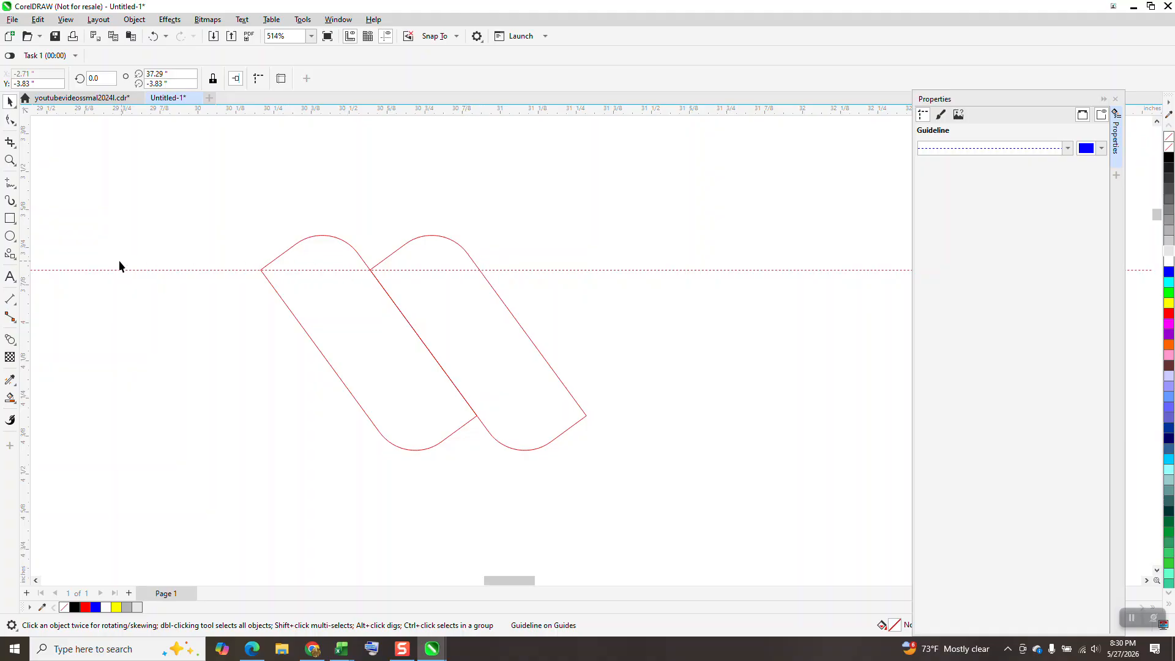
# - Measure along the guideline from the first rectangle's square corner to the second's far edge with a parallel dimension, and delete the dimension
pyautogui.click(10, 161)
pyautogui.moveTo(197, 205); pyautogui.dragTo(639, 383)
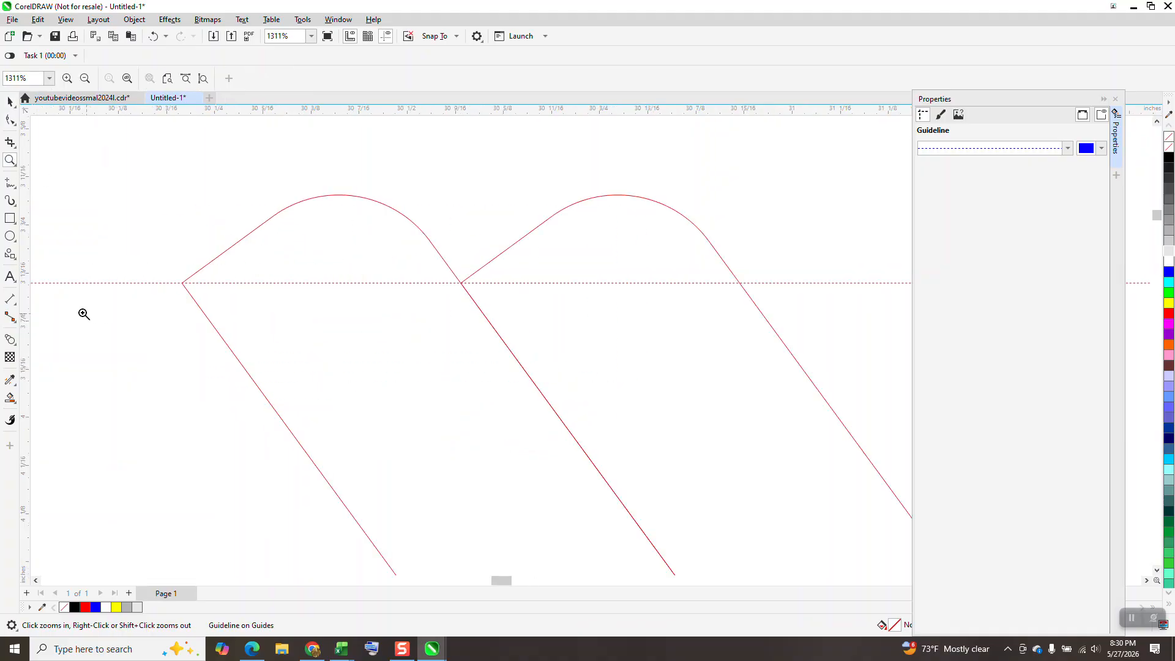
pyautogui.click(15, 305)
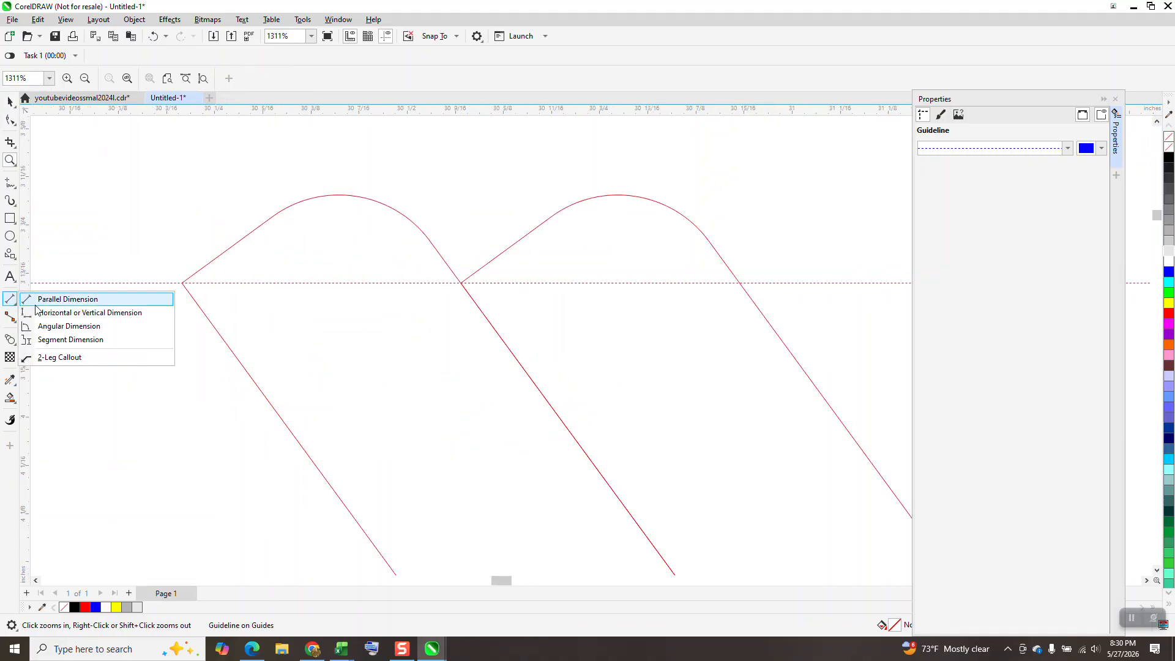
pyautogui.click(37, 302)
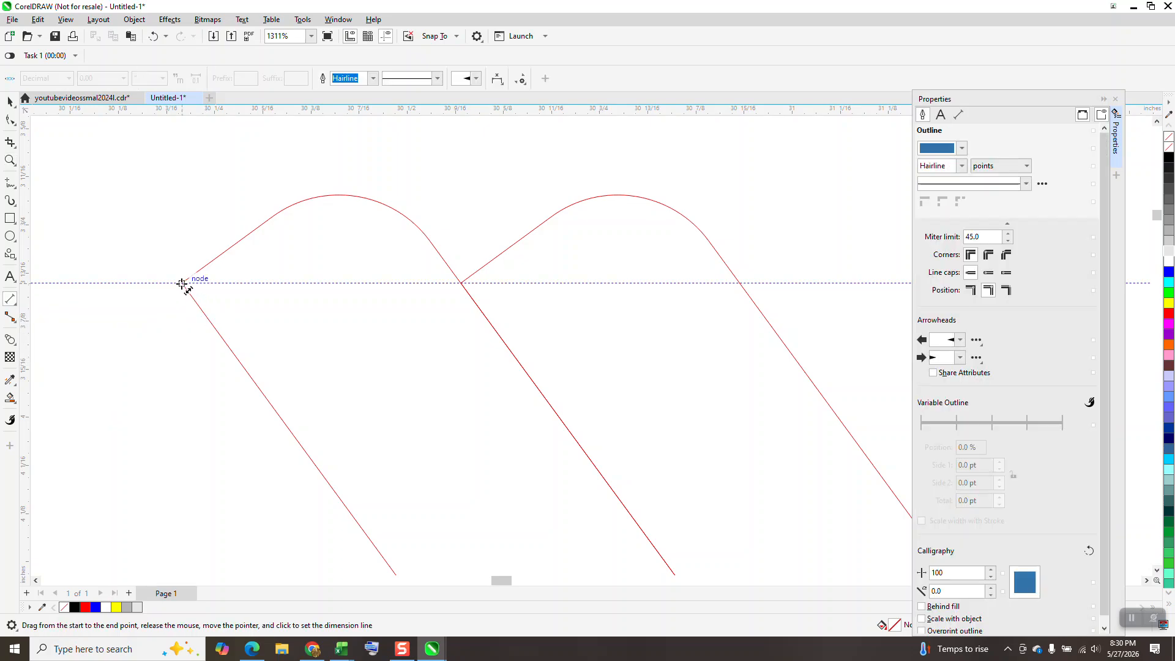
pyautogui.moveTo(183, 283); pyautogui.dragTo(742, 288)
pyautogui.click(743, 287)
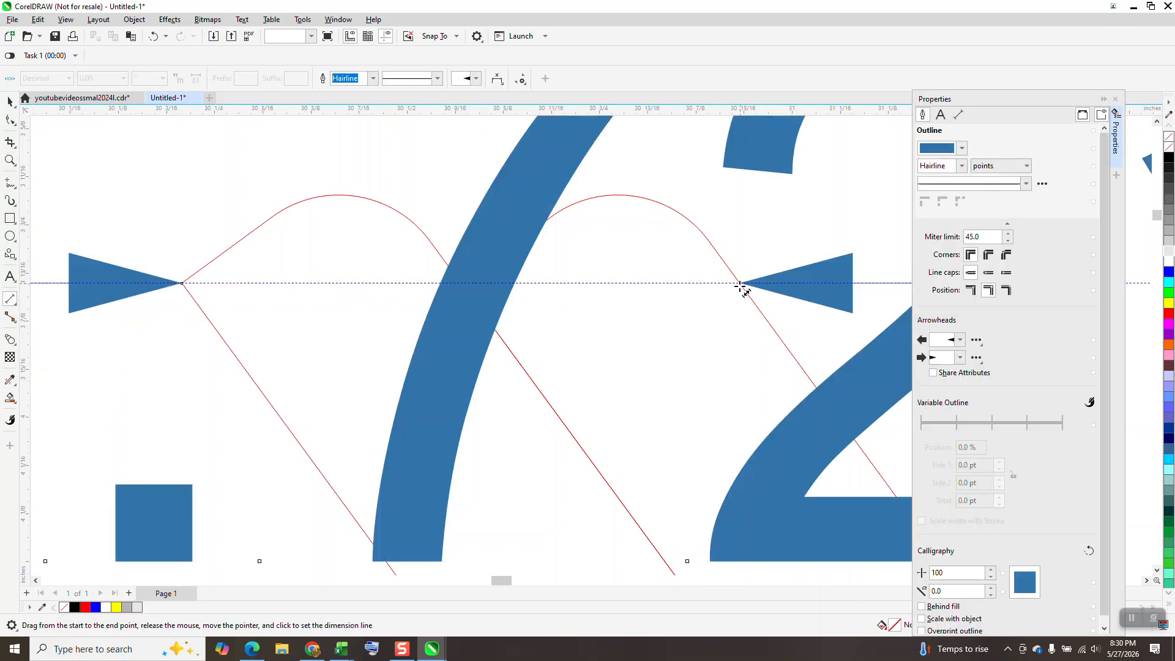
pyautogui.scroll(-2, 462, 343)
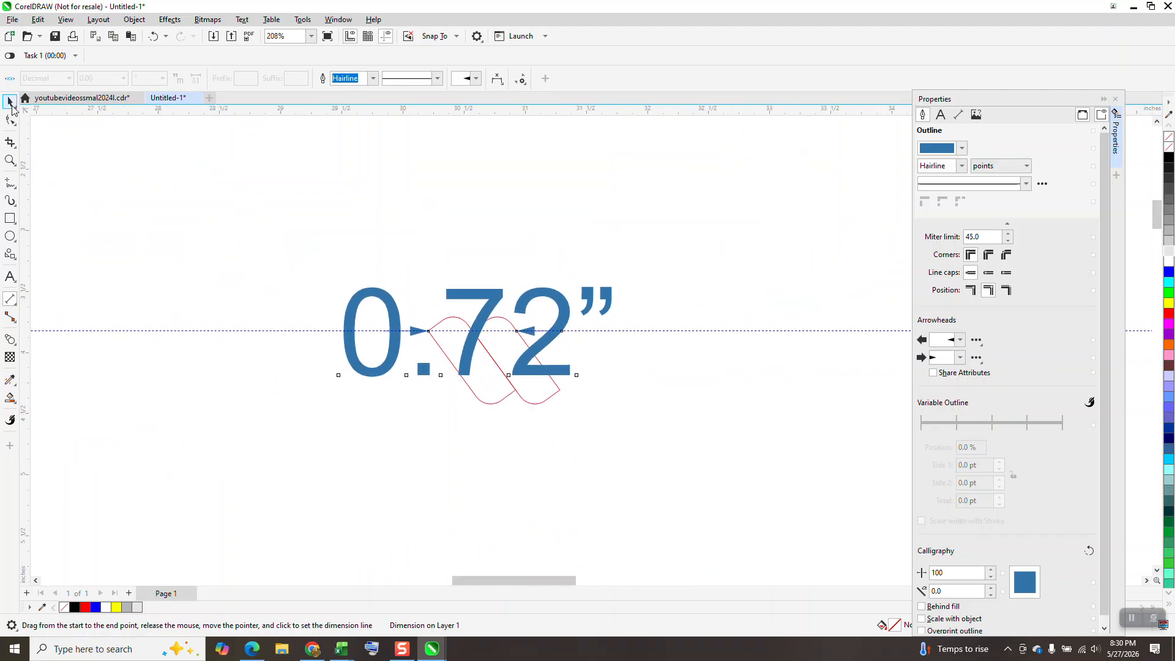
pyautogui.click(461, 274)
pyautogui.click(478, 295)
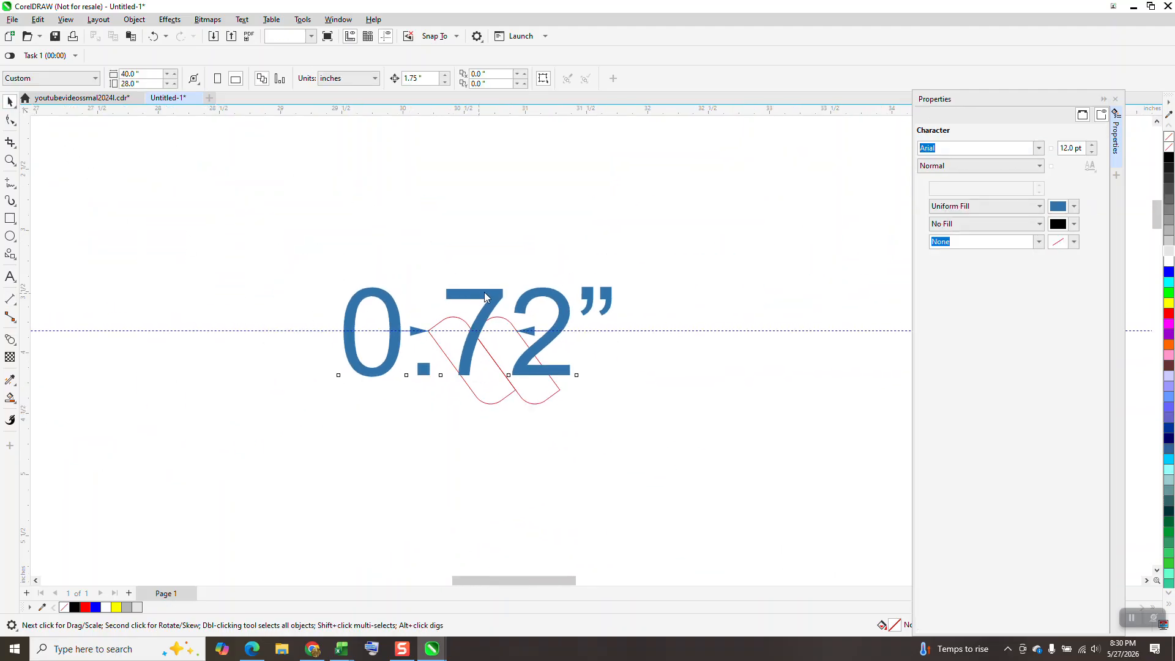
pyautogui.press('Delete')
# - Group the two tilted rectangles and move the group to empty space above the guideline
pyautogui.moveTo(370, 251); pyautogui.dragTo(648, 466)
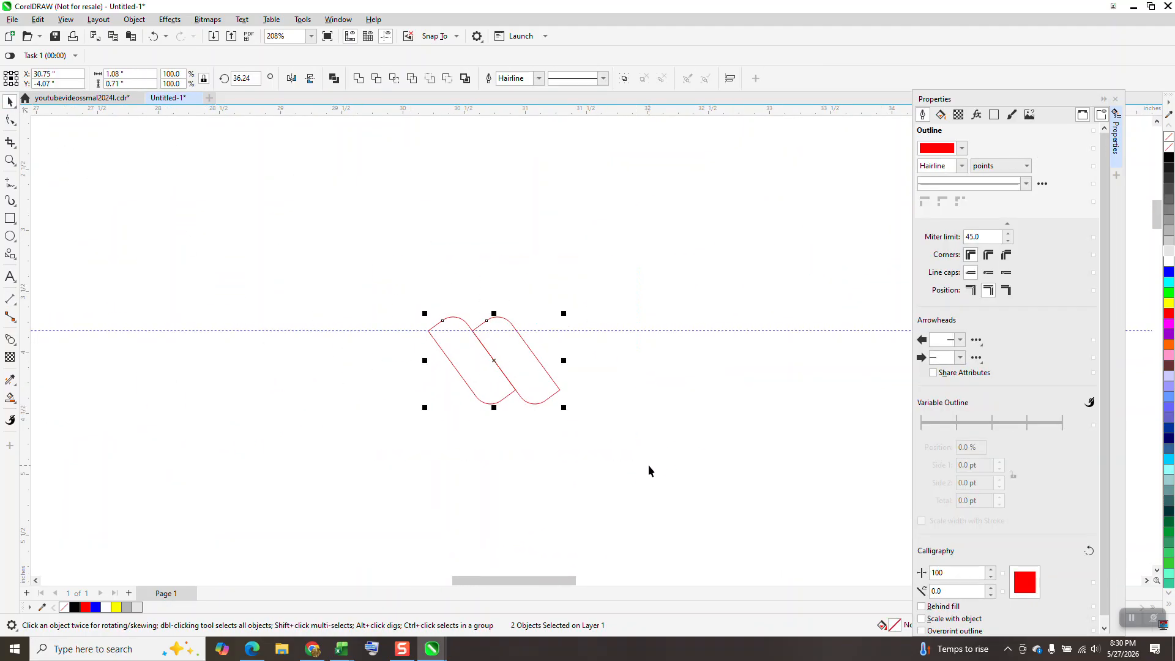
pyautogui.hotkey('ctrl', 'g')
pyautogui.moveTo(506, 375); pyautogui.dragTo(285, 242)
# - Set the document's nudge distance to 0.72 inch with nothing selected
pyautogui.click(392, 191)
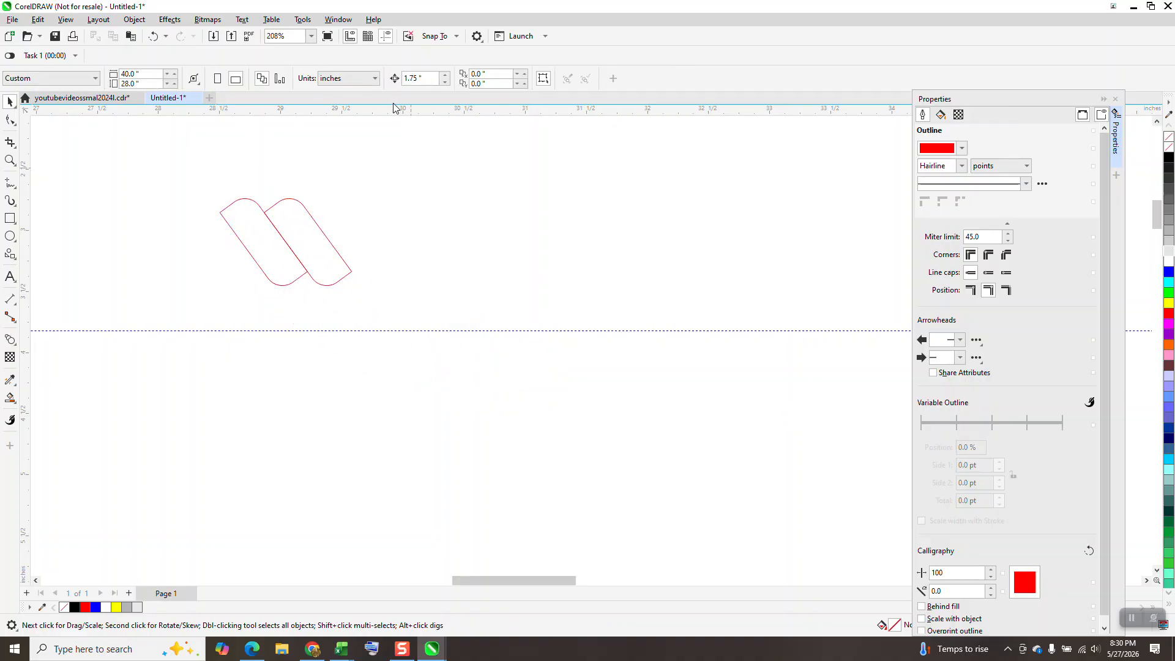
pyautogui.write('.72')
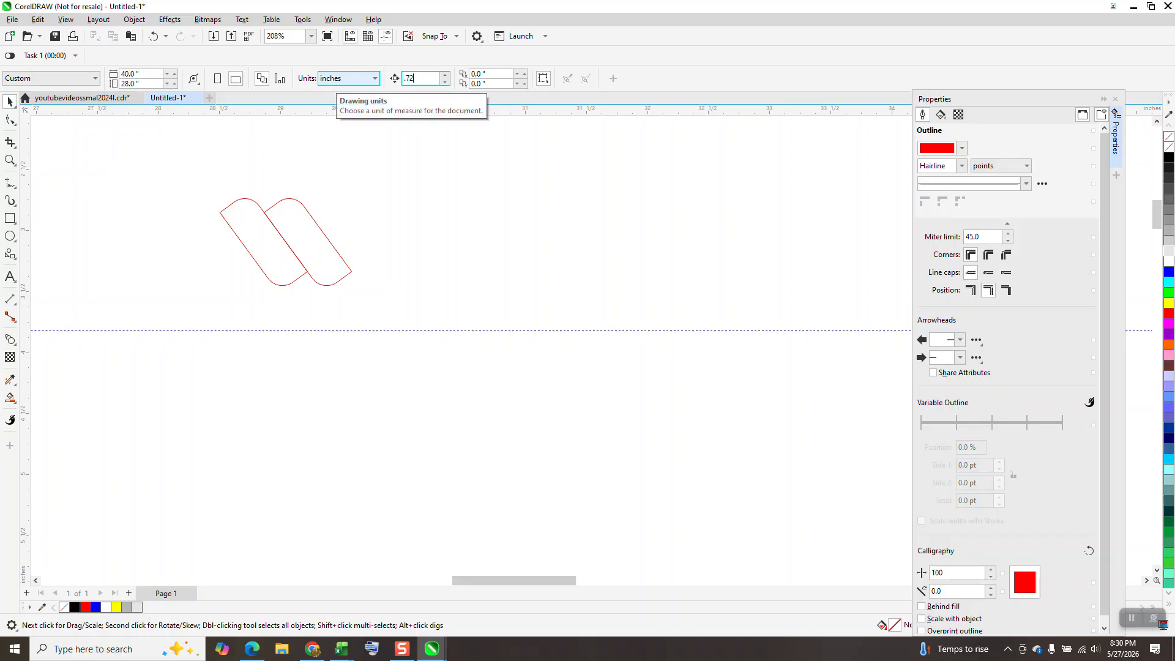
pyautogui.press('Return')
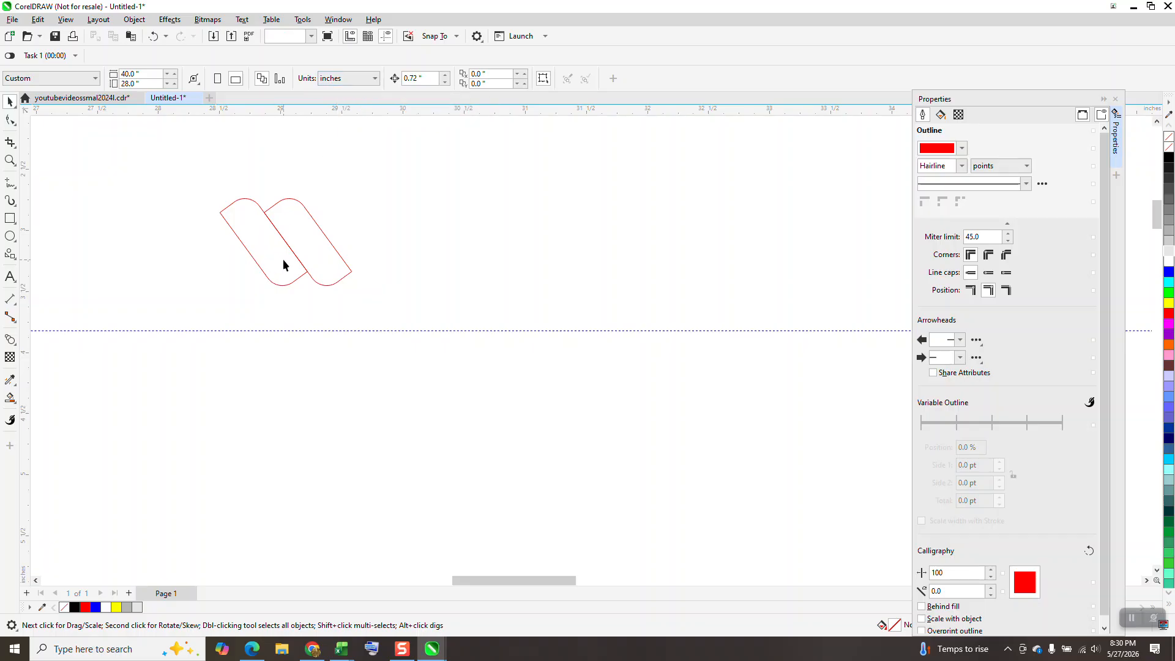
# - Duplicate the grouped rectangle pair in place and nudge the copy 0.72 inch to the right
pyautogui.click(283, 259)
pyautogui.press('KP_Add')
pyautogui.press('Right')
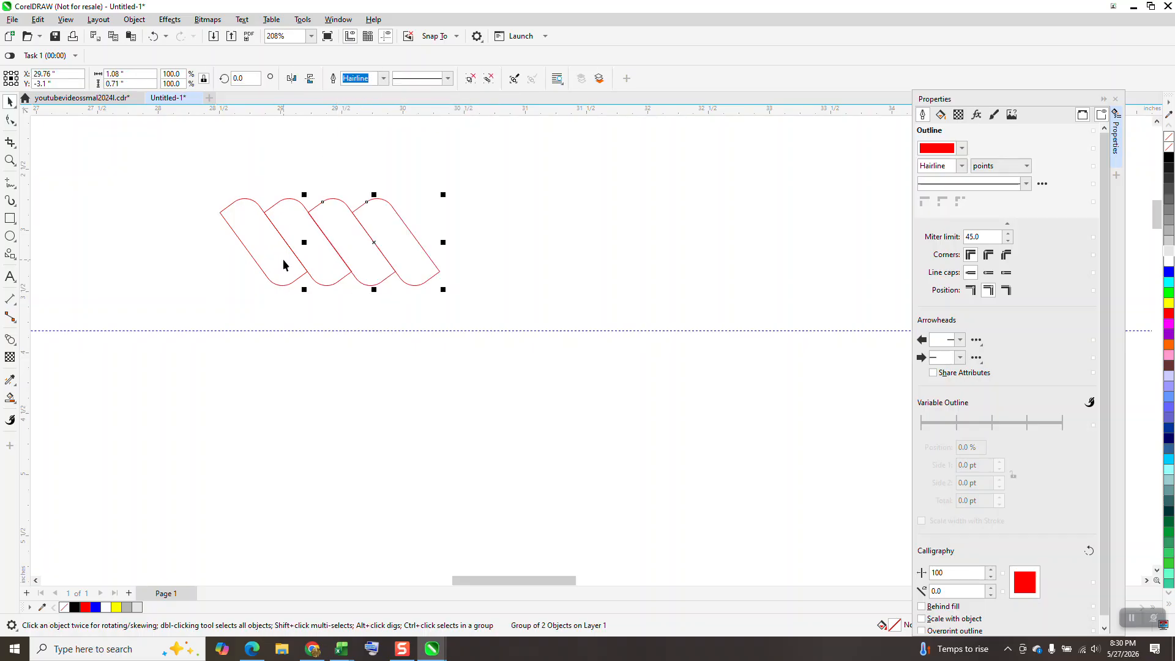
# - Repeat the offset duplication to the right until the rope row is about 15.48 inches long
pyautogui.hotkey('ctrl', 'd')
pyautogui.hotkey('ctrl', 'd')
pyautogui.hotkey('ctrl', 'd')
pyautogui.hotkey('ctrl', 'd')
pyautogui.hotkey('ctrl', 'd')
pyautogui.hotkey('ctrl', 'd')
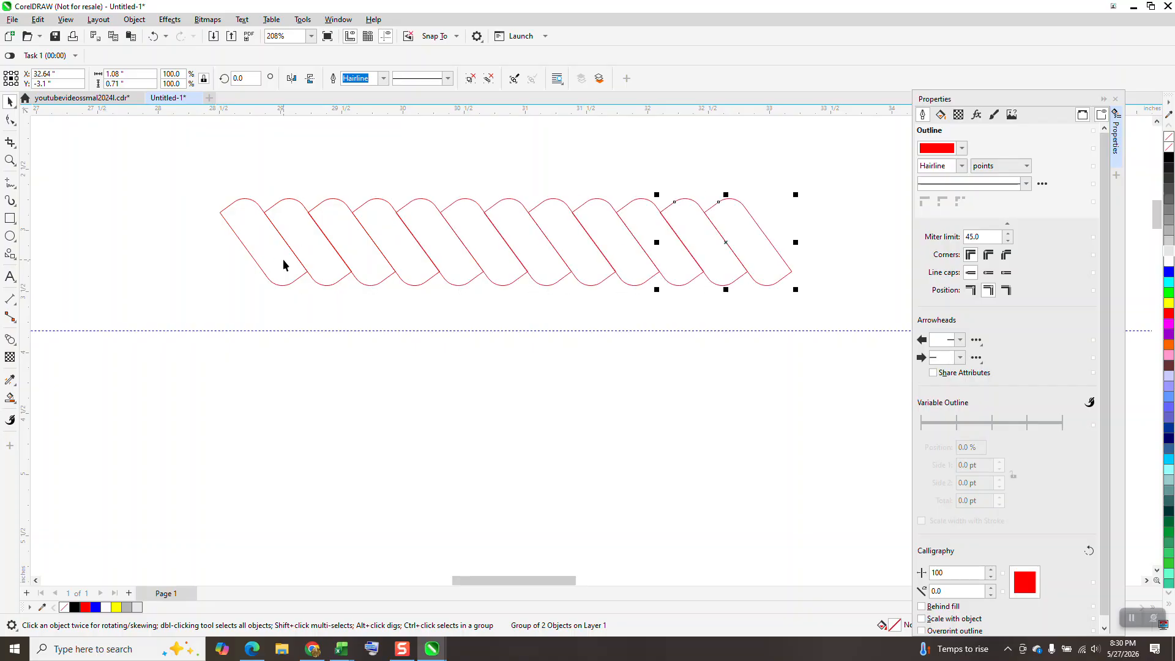
pyautogui.hotkey('ctrl', 'd')
pyautogui.scroll(-3, 275, 275)
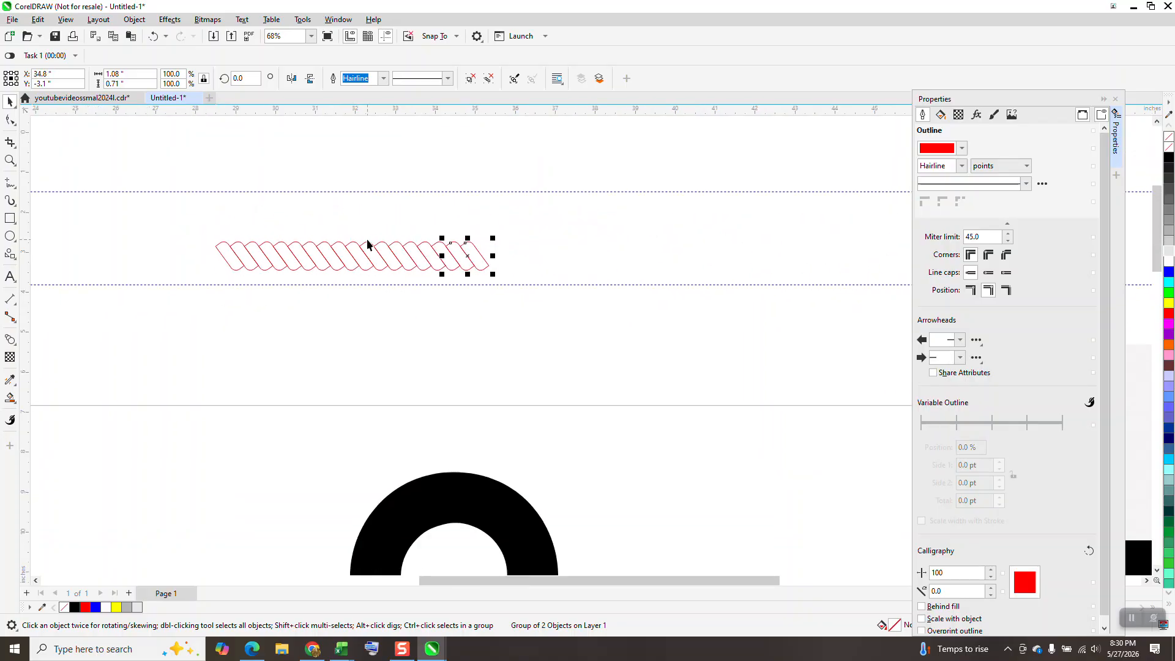
pyautogui.hotkey('ctrl', 'd')
pyautogui.hotkey('ctrl', 'd')
pyautogui.hotkey('ctrl', 'd')
pyautogui.hotkey('ctrl', 'd')
pyautogui.hotkey('ctrl', 'd')
pyautogui.hotkey('ctrl', 'd')
pyautogui.hotkey('ctrl', 'd')
pyautogui.hotkey('ctrl', 'd')
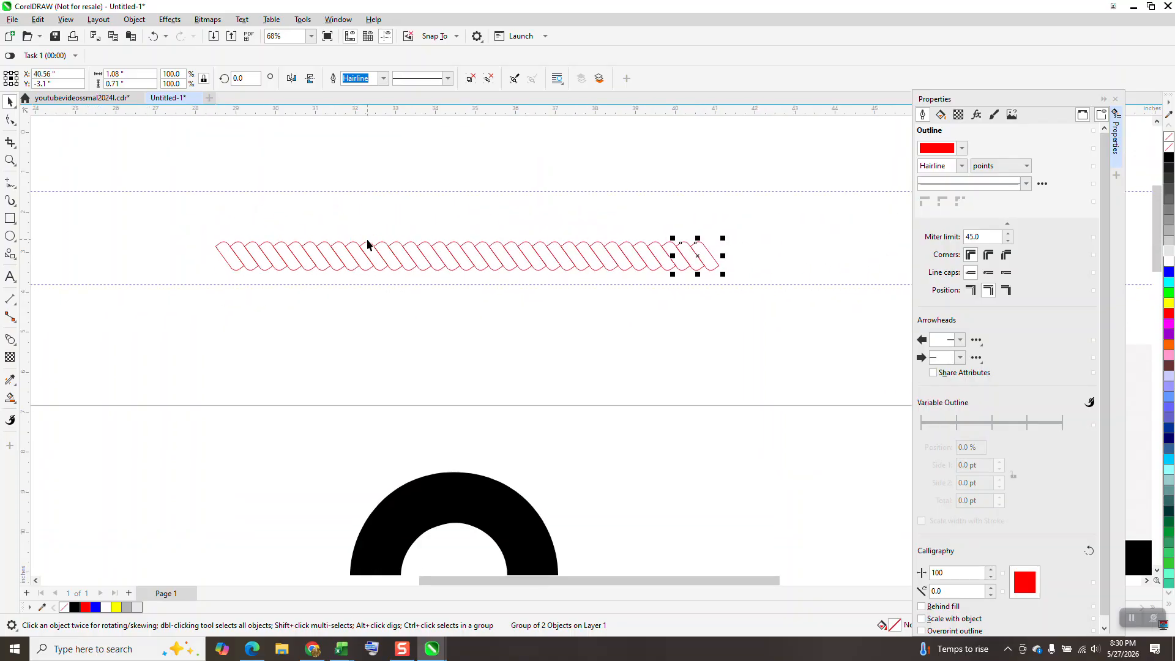
pyautogui.hotkey('ctrl', 'd')
pyautogui.hotkey('ctrl', 'd')
pyautogui.hotkey('ctrl', 'd')
pyautogui.hotkey('ctrl', 'd')
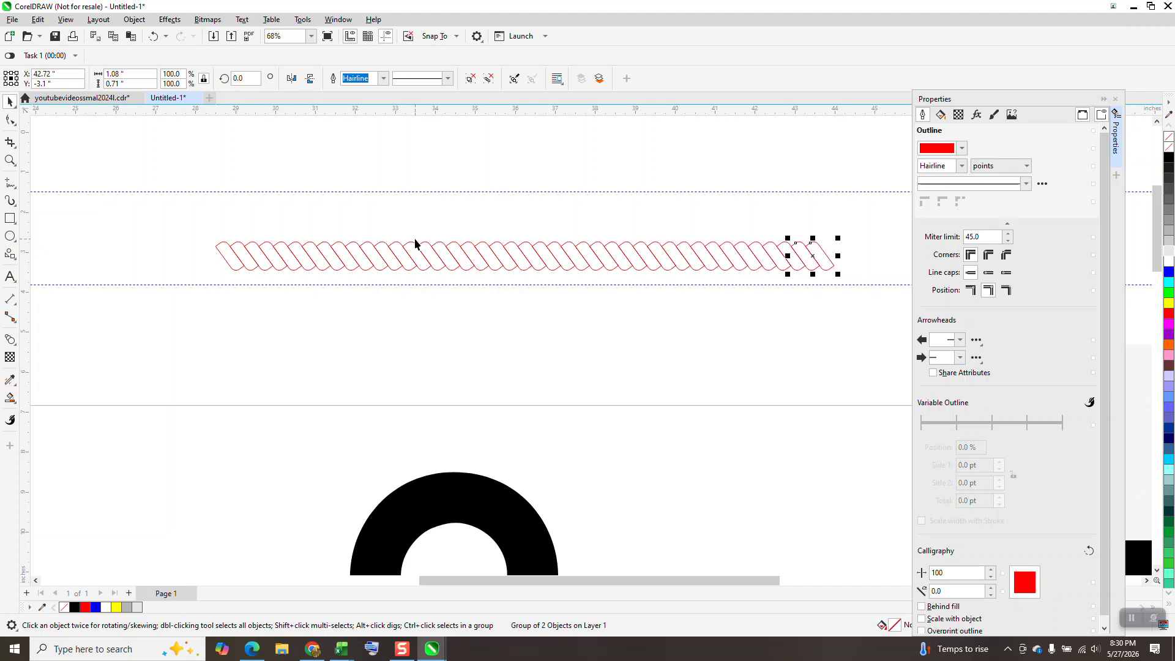
pyautogui.moveTo(752, 329); pyautogui.dragTo(868, 343)
pyautogui.scroll(-3, 225, 172)
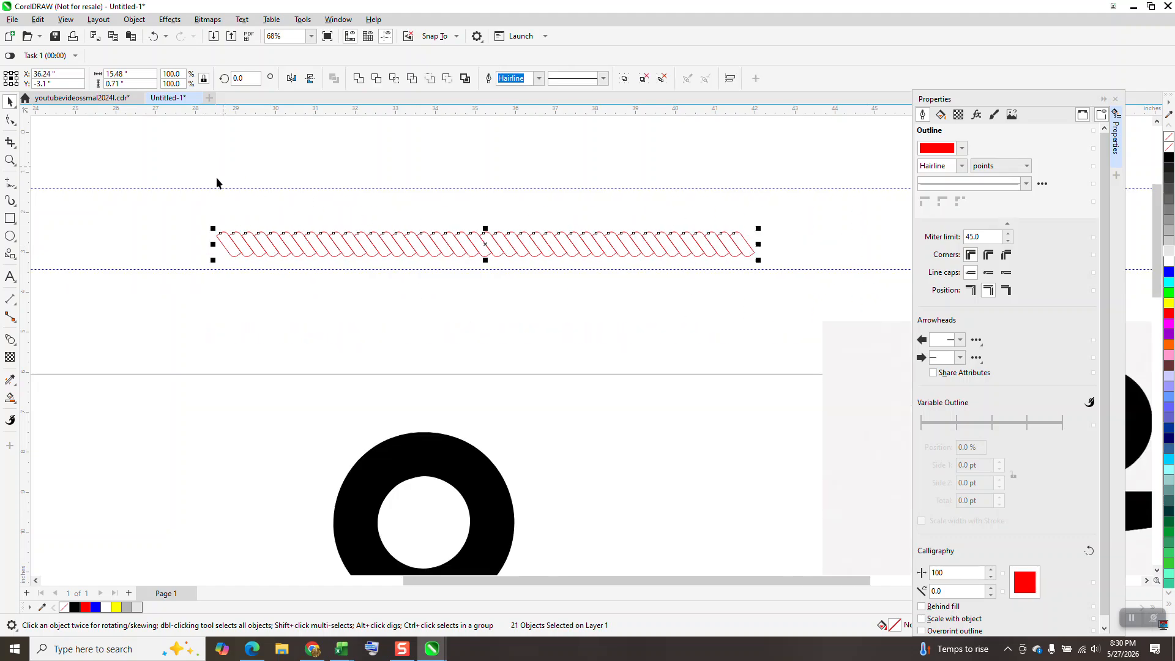
# - Extend the rope row from its last pair with more evenly spaced duplicates to a length of about 31.32 inches
pyautogui.click(587, 184)
pyautogui.click(608, 236)
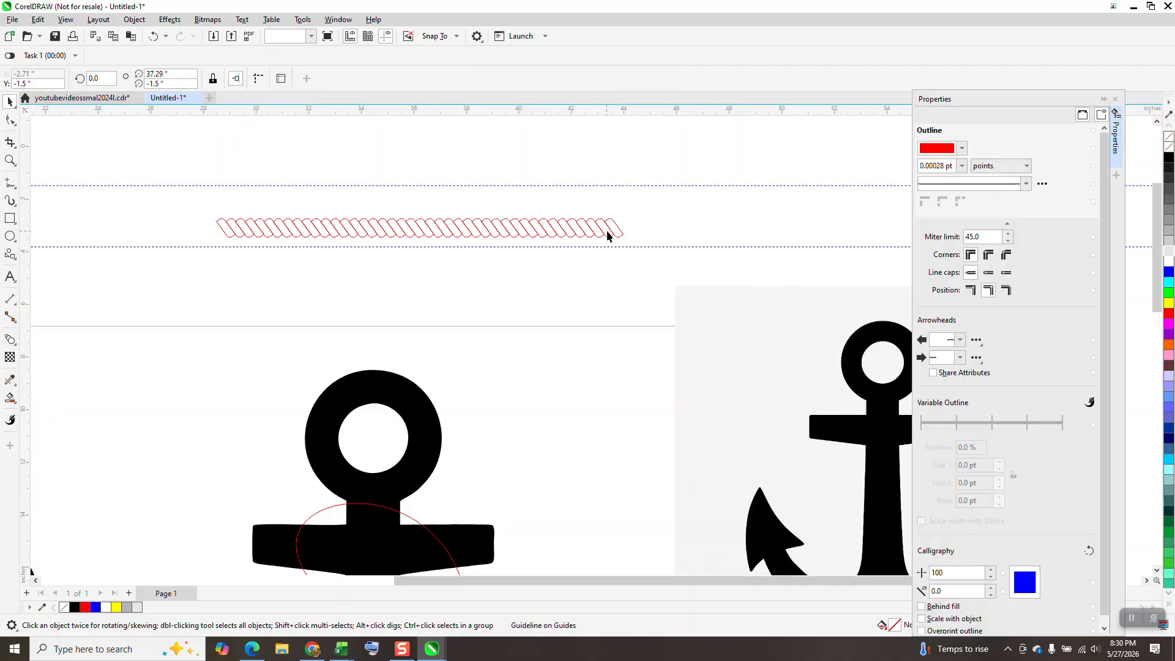
pyautogui.hotkey('ctrl', 'd')
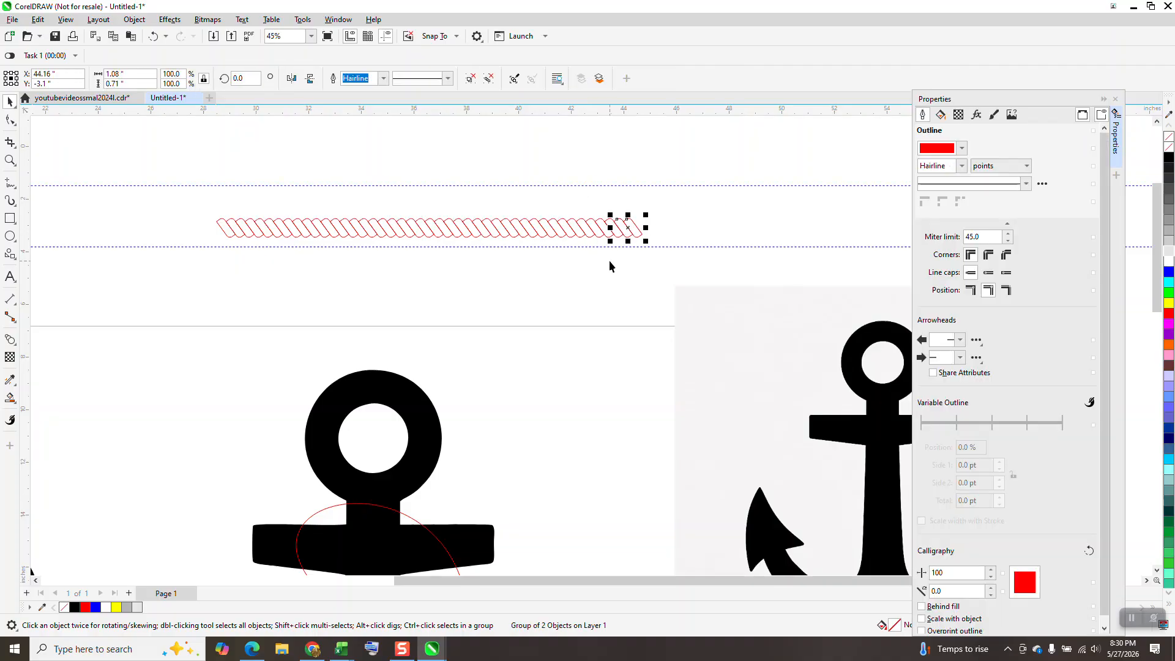
pyautogui.hotkey('ctrl', 'd')
pyautogui.hotkey('ctrl', 'd')
pyautogui.hotkey('ctrl', 'd')
pyautogui.hotkey('ctrl', 'd')
pyautogui.hotkey('ctrl', 'd')
pyautogui.hotkey('ctrl', 'd')
pyautogui.hotkey('ctrl', 'd')
pyautogui.hotkey('ctrl', 'd')
pyautogui.hotkey('ctrl', 'd')
pyautogui.hotkey('ctrl', 'd')
pyautogui.hotkey('ctrl', 'd')
pyautogui.hotkey('ctrl', 'd')
pyautogui.hotkey('ctrl', 'd')
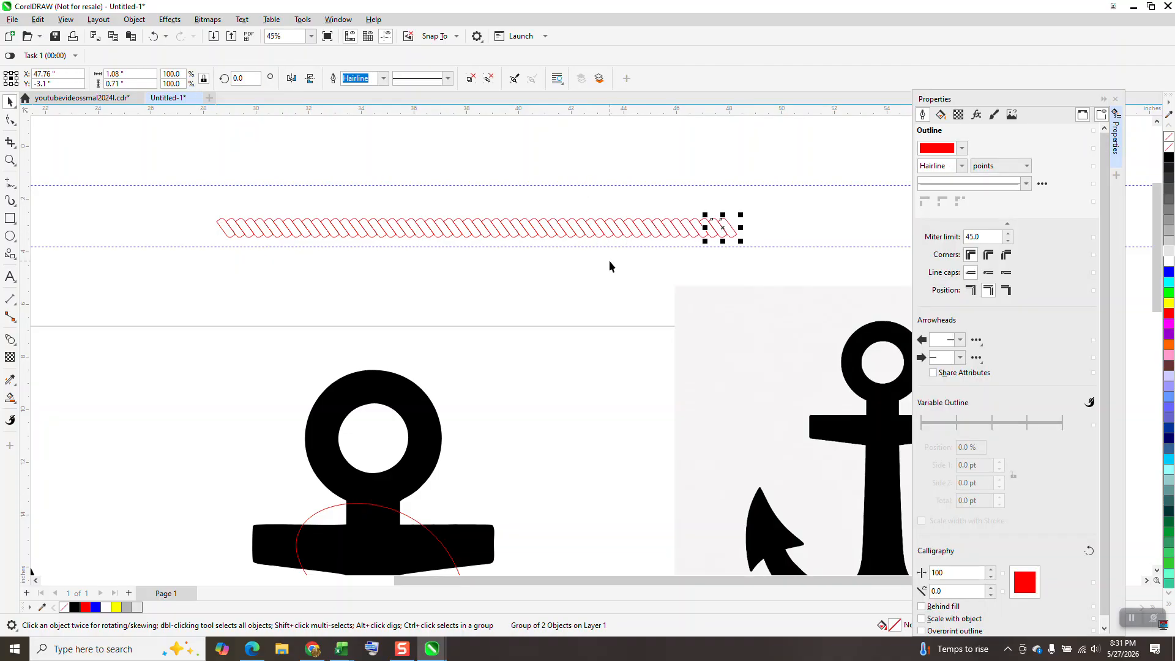
# - Check the rope row's overall width against the curve length of the red path on the anchor
pyautogui.scroll(-3, 297, 241)
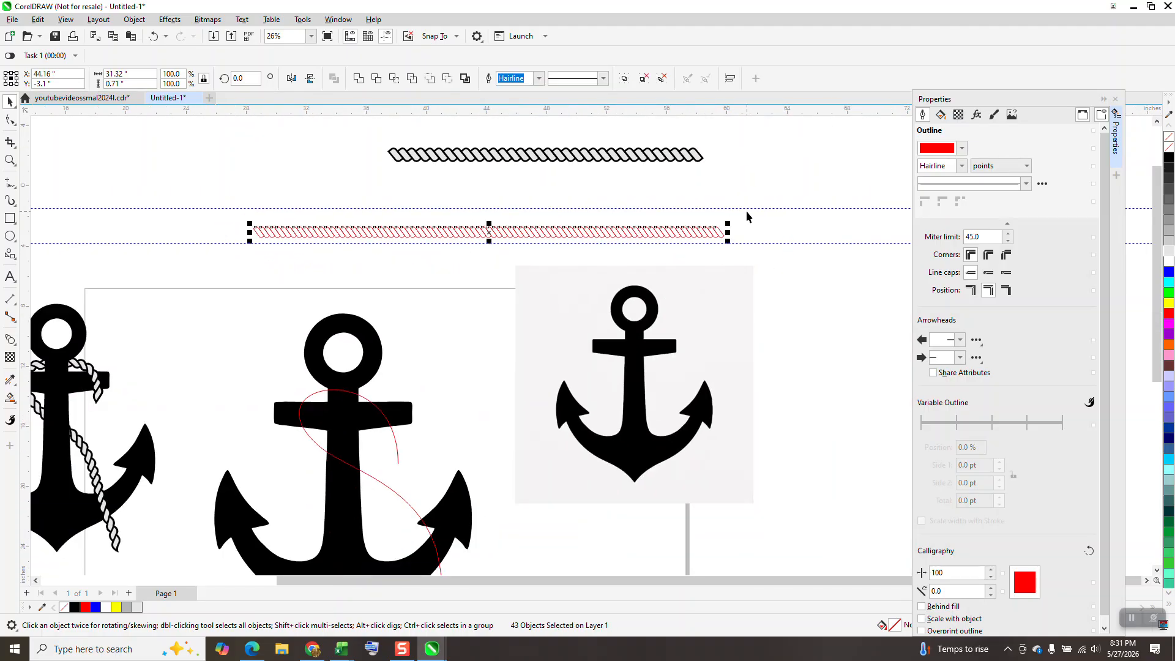
pyautogui.click(398, 456)
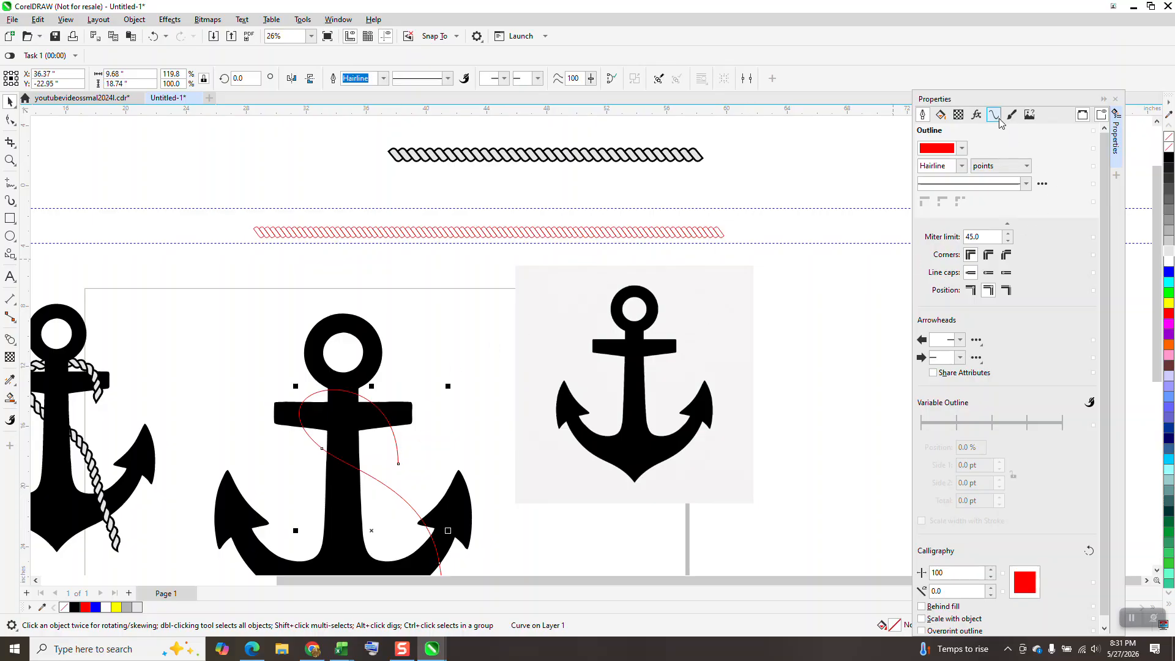
pyautogui.click(995, 116)
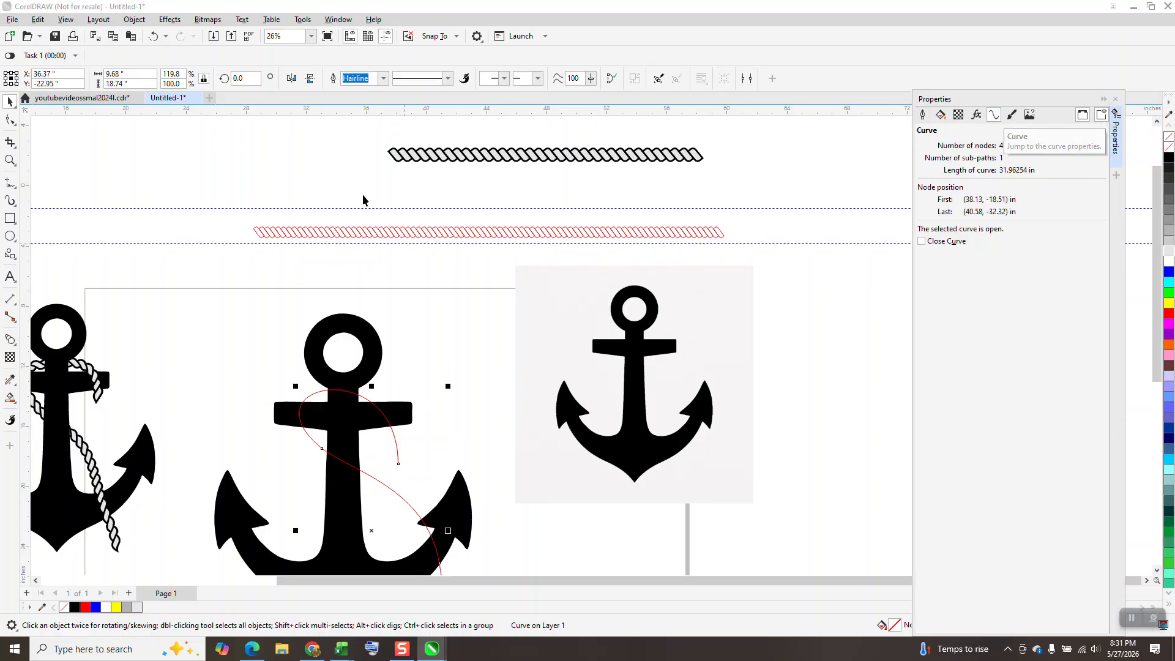
pyautogui.click(392, 233)
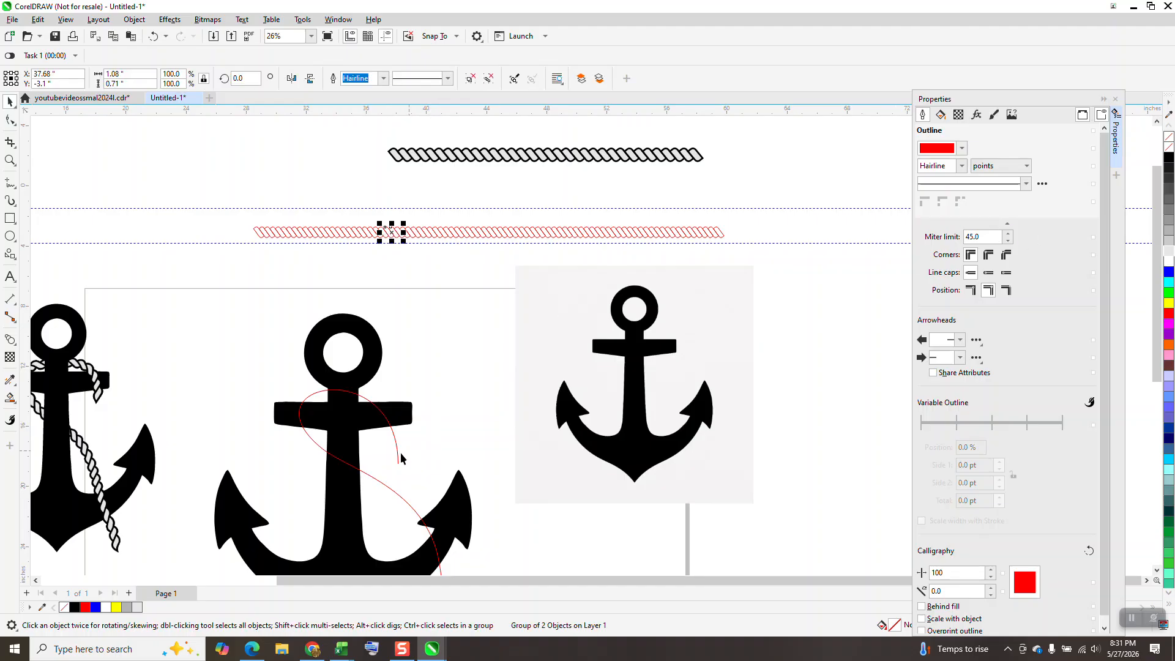
pyautogui.click(398, 458)
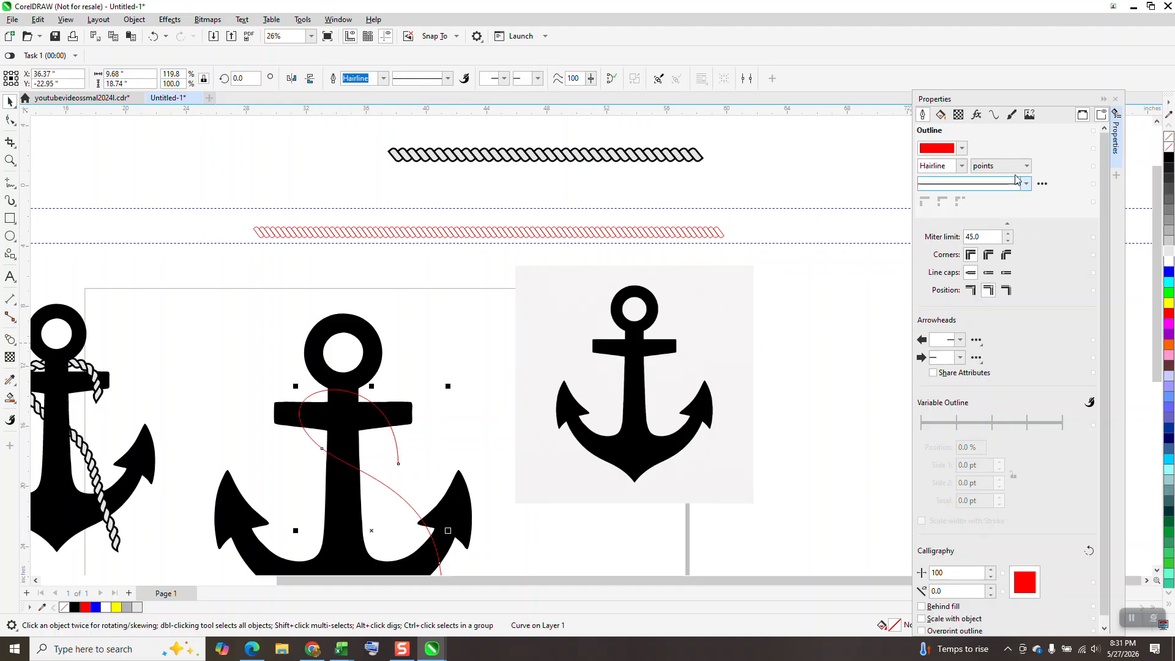
pyautogui.click(994, 115)
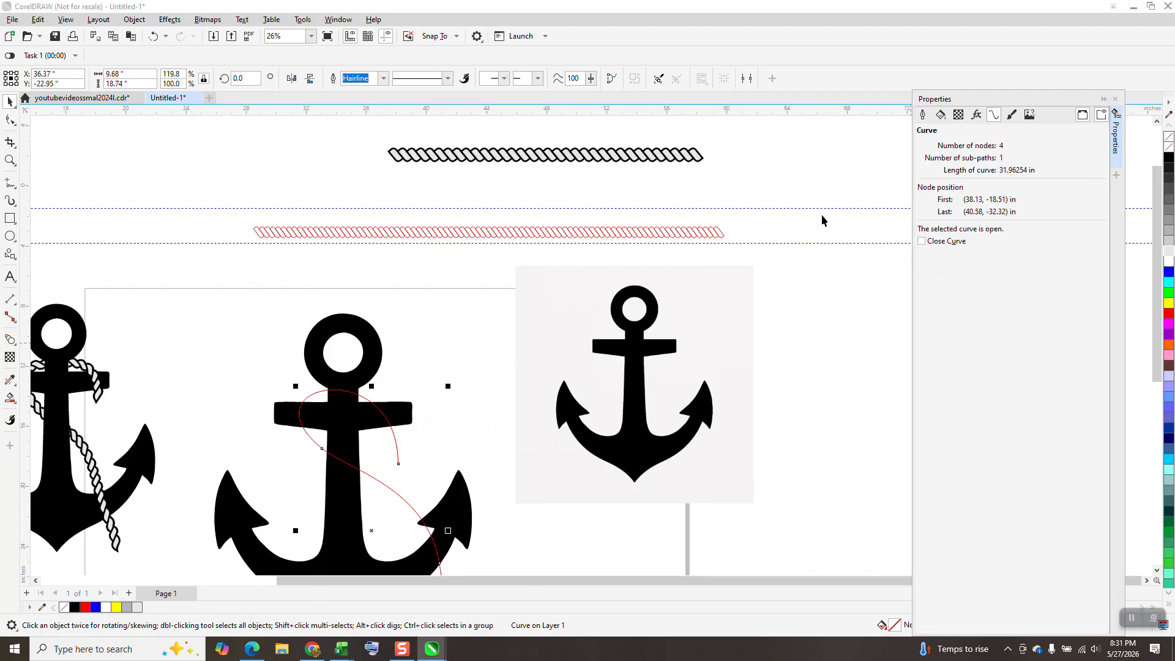
# - Select the whole rope row and scale it proportionally to a width of 31.96 inches
pyautogui.moveTo(205, 202); pyautogui.dragTo(771, 267)
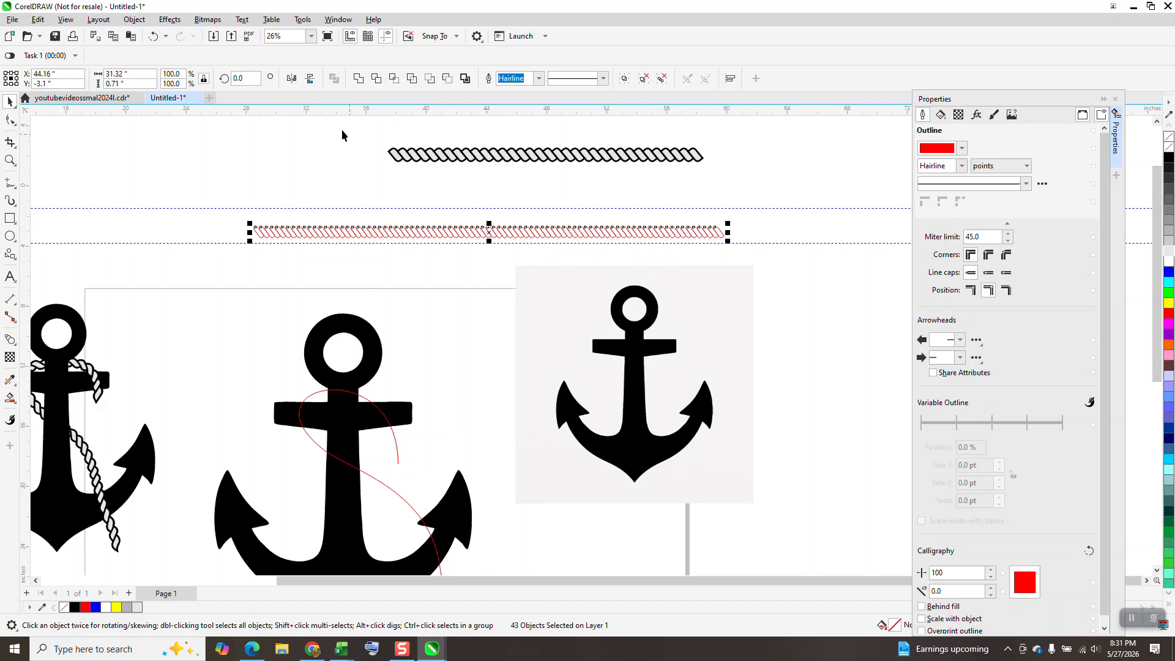
pyautogui.click(105, 84)
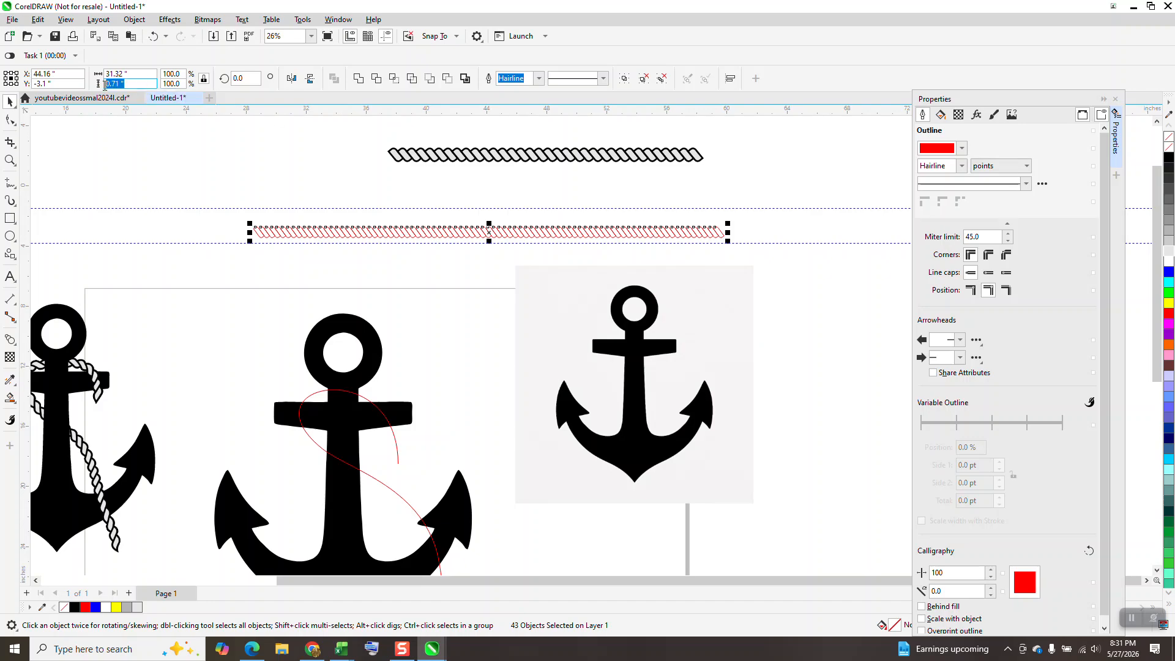
pyautogui.click(140, 74)
pyautogui.write('31.9')
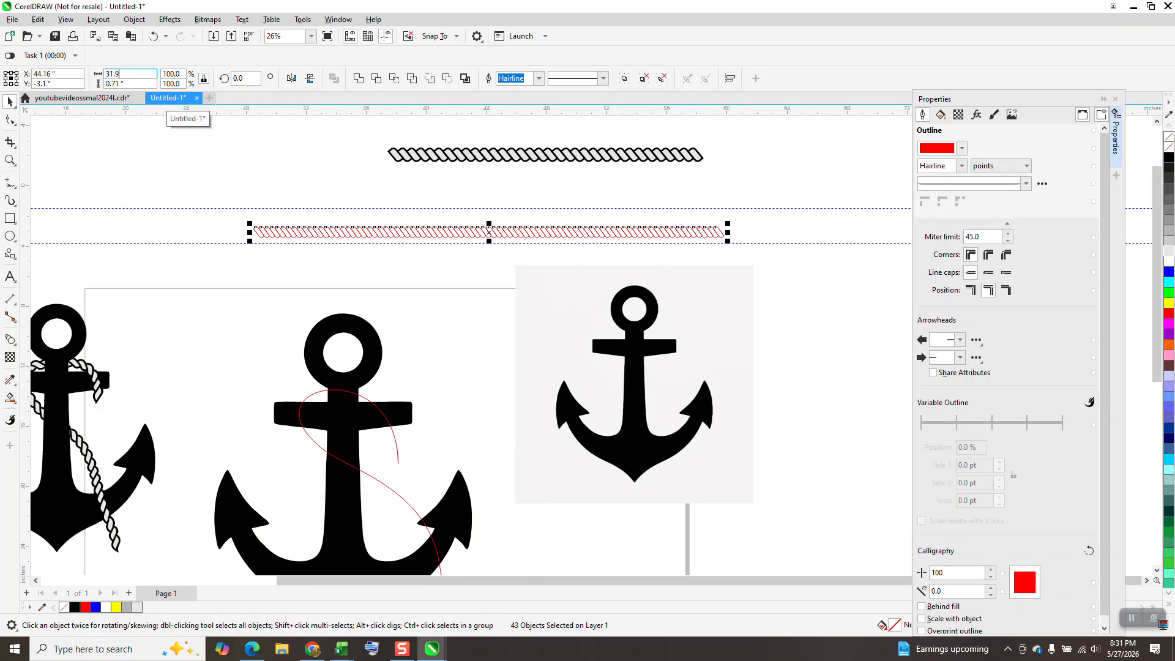
pyautogui.write('6')
pyautogui.press('Return')
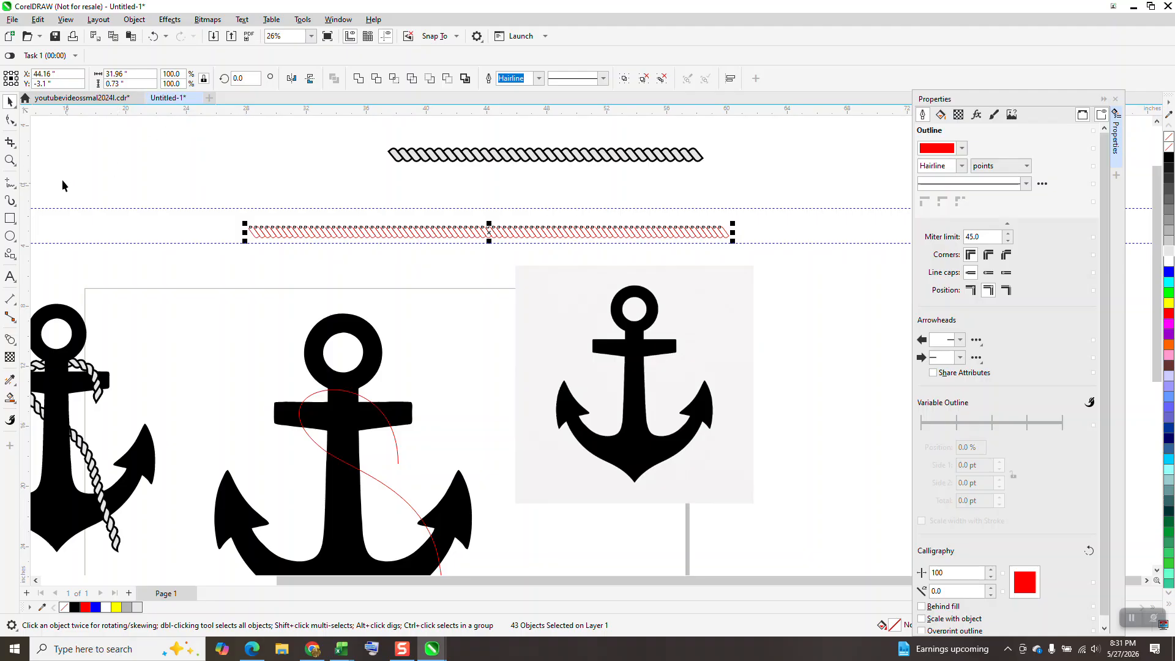
# - Fill all the rope segments with light gray and set their outline color to black
pyautogui.click(11, 161)
pyautogui.moveTo(224, 199); pyautogui.dragTo(697, 290)
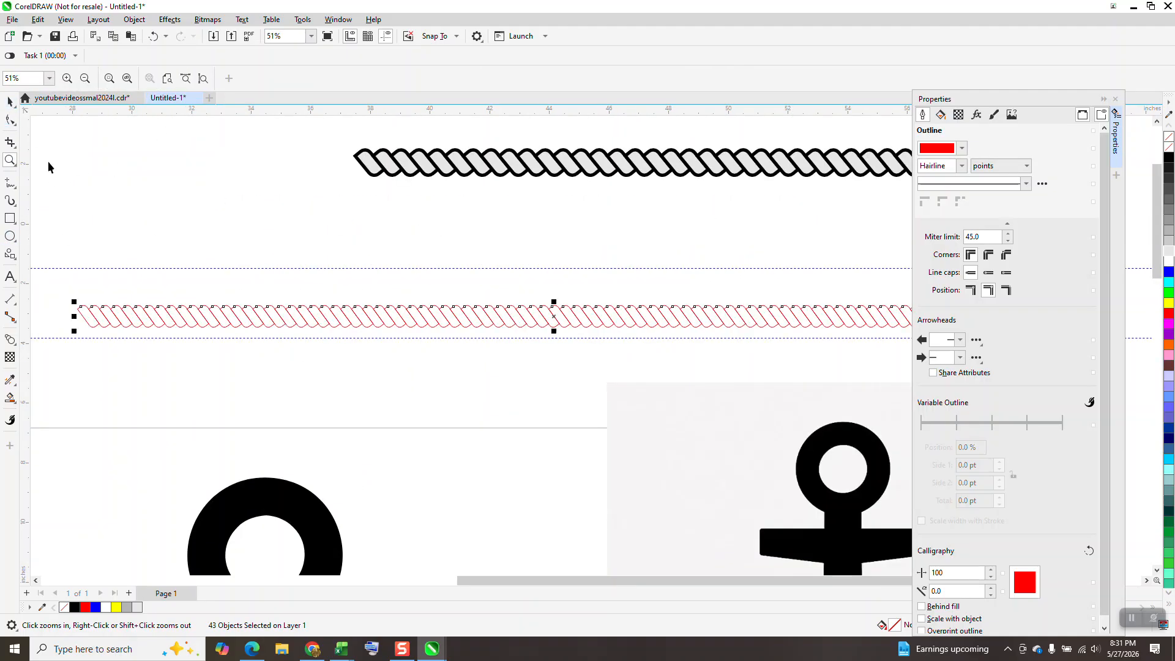
pyautogui.scroll(-1, 74, 219)
pyautogui.press('space')
pyautogui.moveTo(59, 251); pyautogui.dragTo(733, 321)
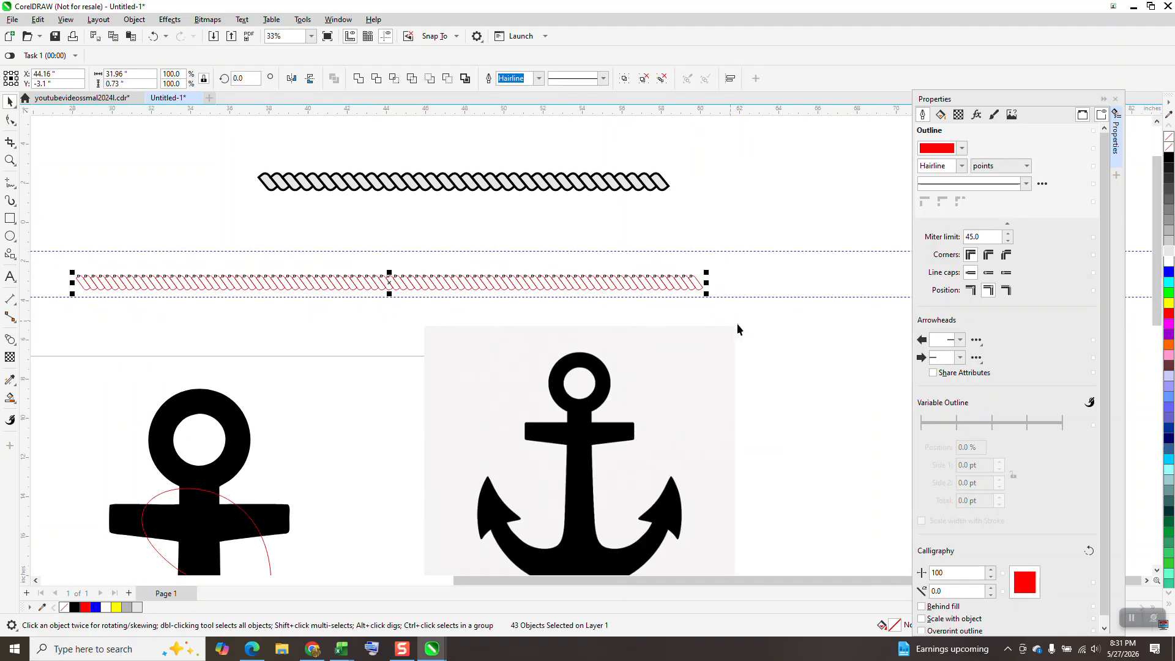
pyautogui.click(1171, 253)
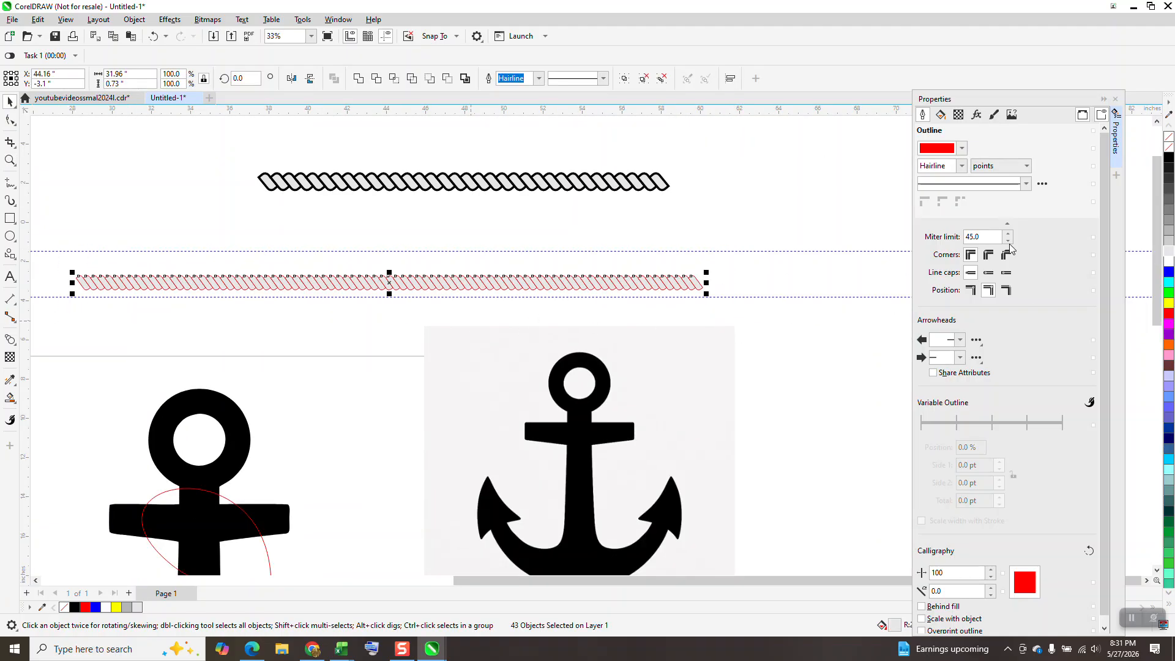
pyautogui.rightClick(1168, 159)
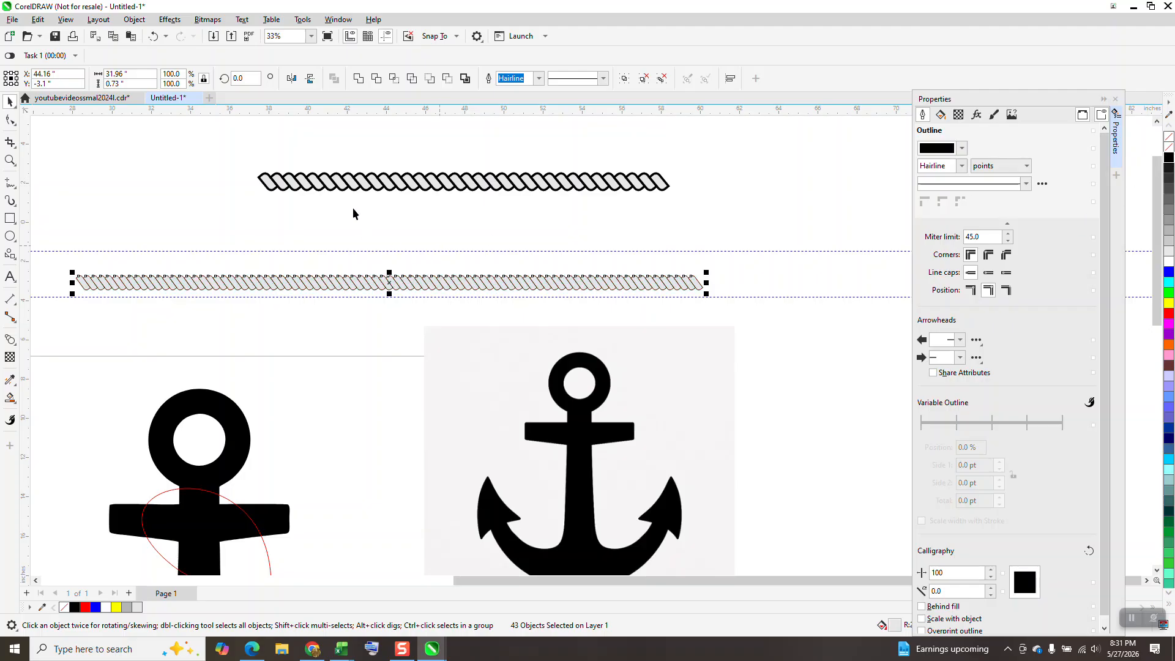
# - Set the outline width of all selected rope segments to 4.0 pt
pyautogui.click(539, 78)
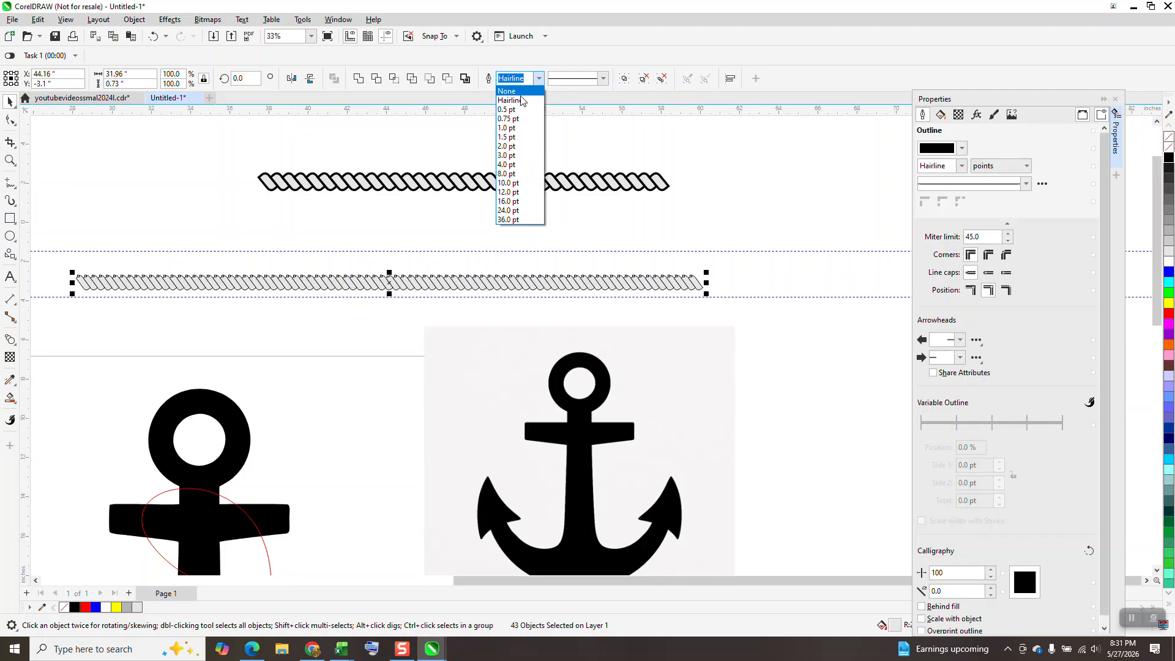
pyautogui.click(502, 160)
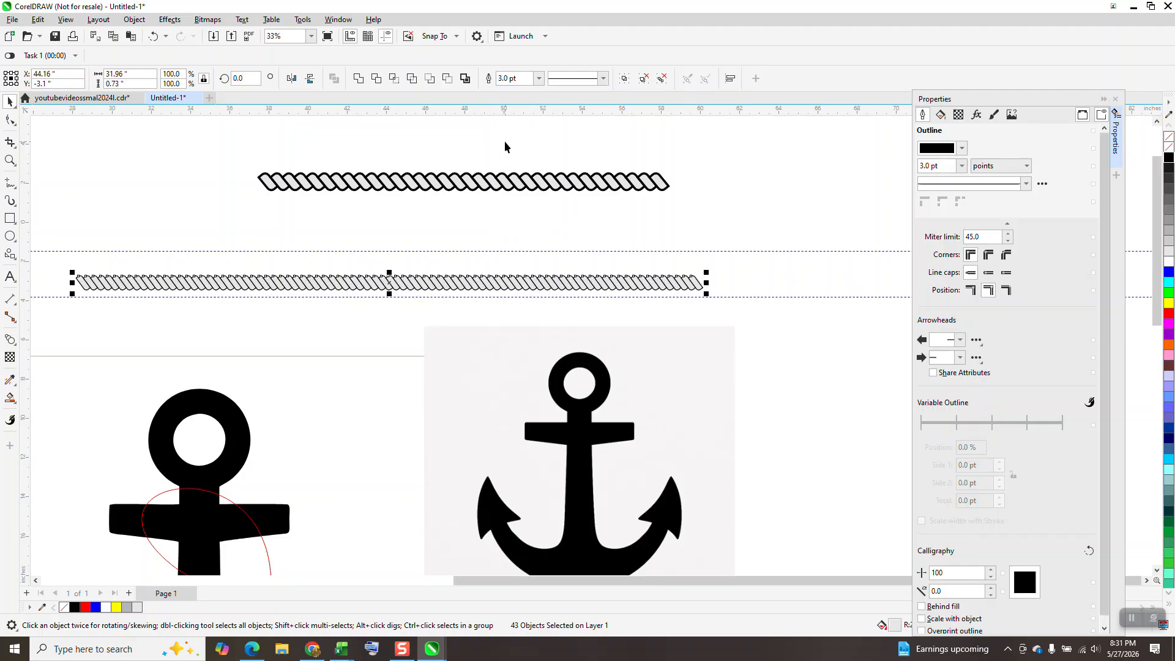
pyautogui.click(539, 79)
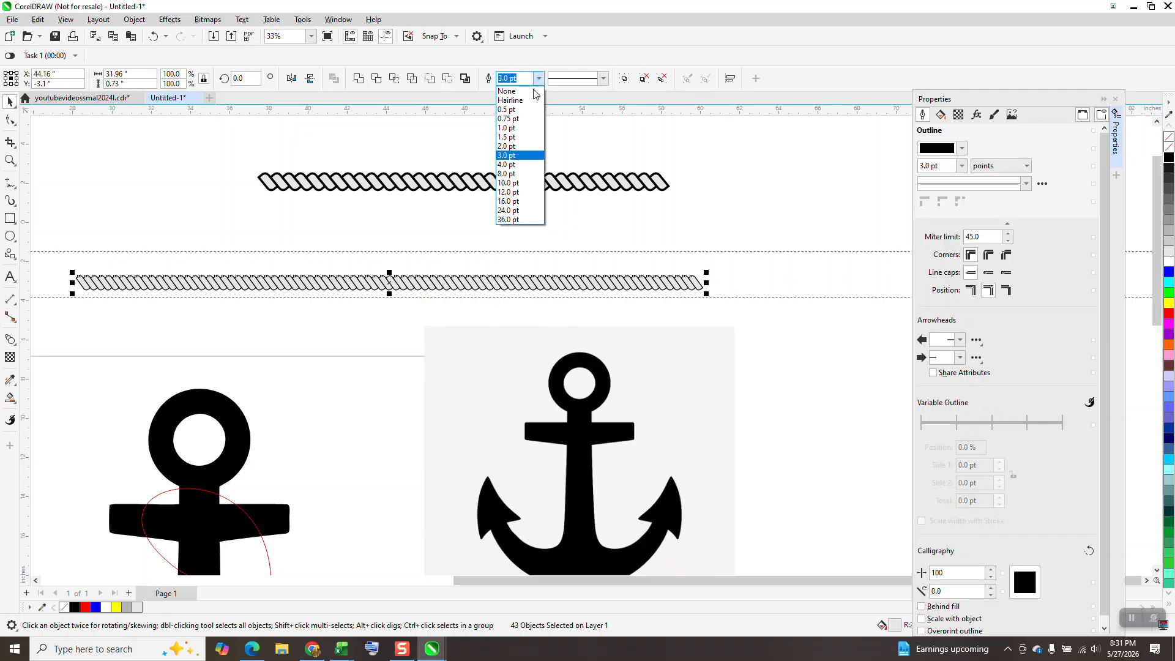
pyautogui.click(516, 169)
pyautogui.scroll(-1, 220, 189)
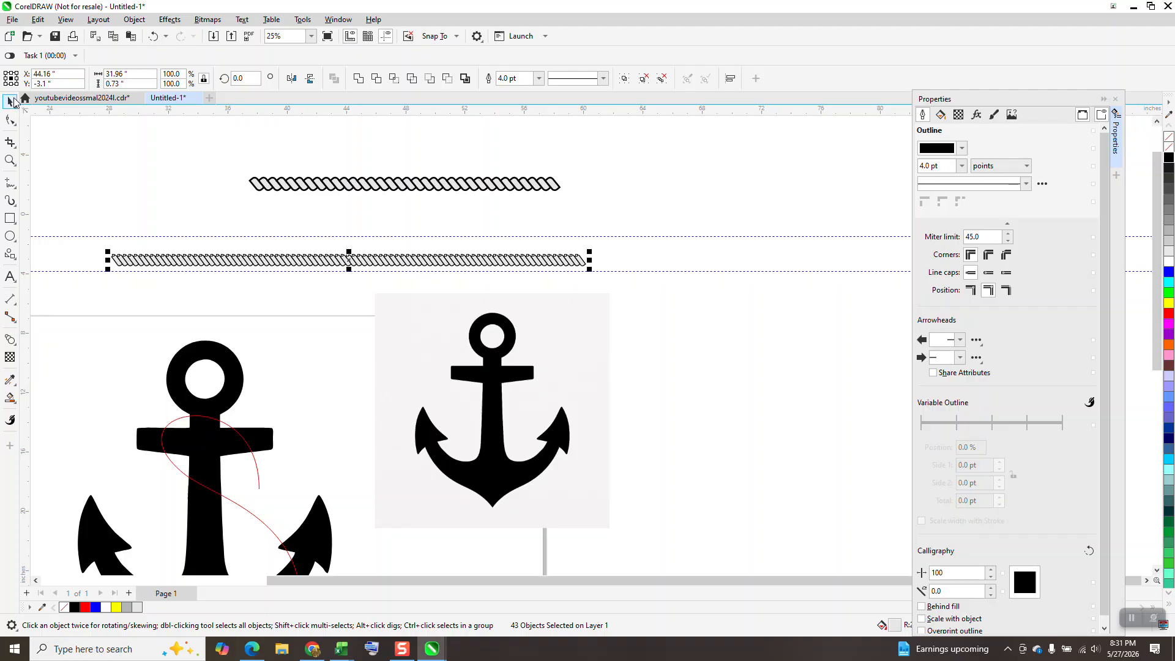
# - Delete the short sample rope above the long rope row and undo the accidental displacement of one rope pair
pyautogui.click(384, 184)
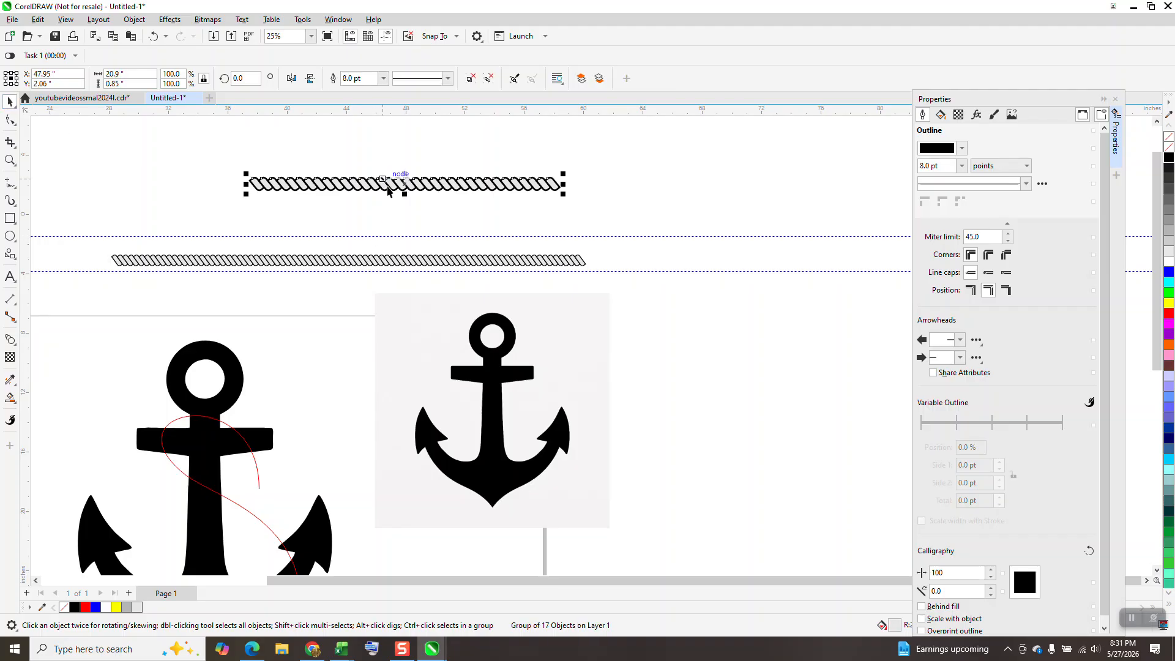
pyautogui.press('Delete')
pyautogui.hotkey('ctrl', 'z')
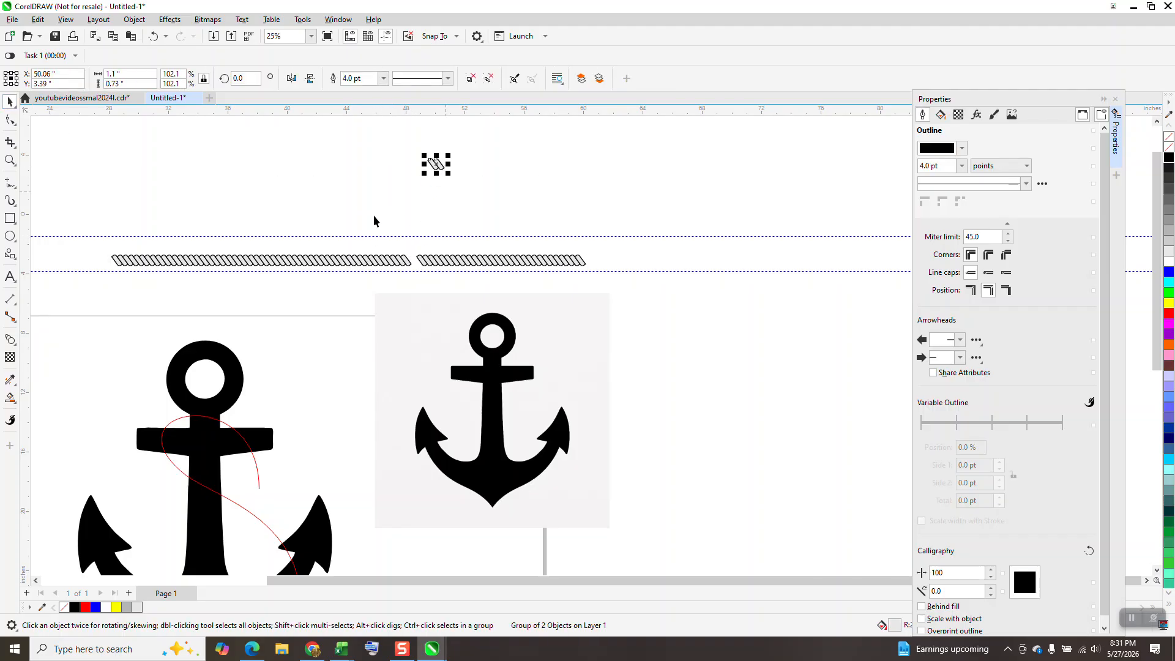
pyautogui.click(152, 38)
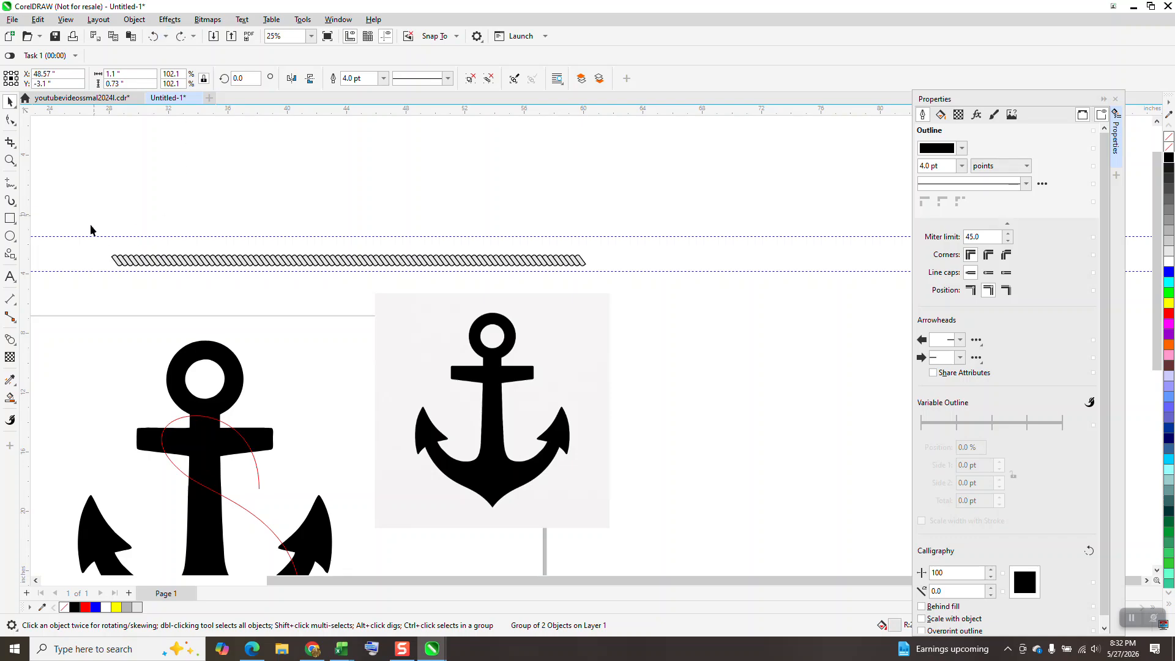
# - Group all segments of the long rope row and move the group above the two horizontal guidelines
pyautogui.moveTo(635, 285); pyautogui.dragTo(673, 295)
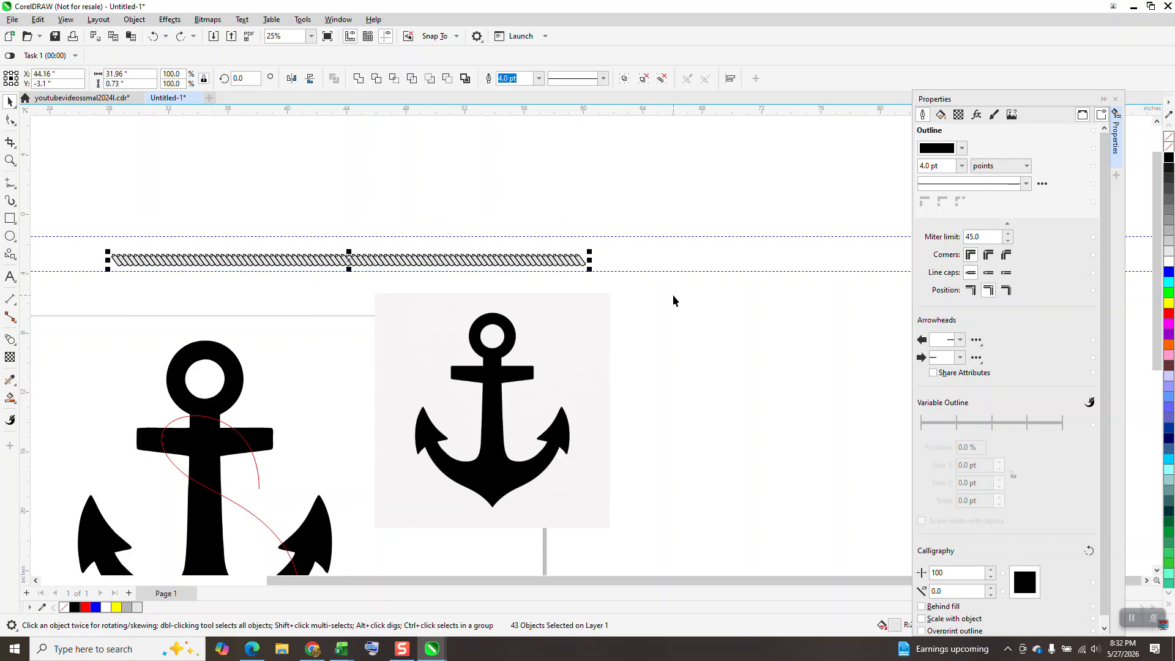
pyautogui.hotkey('ctrl', 'g')
pyautogui.moveTo(360, 260); pyautogui.dragTo(372, 164)
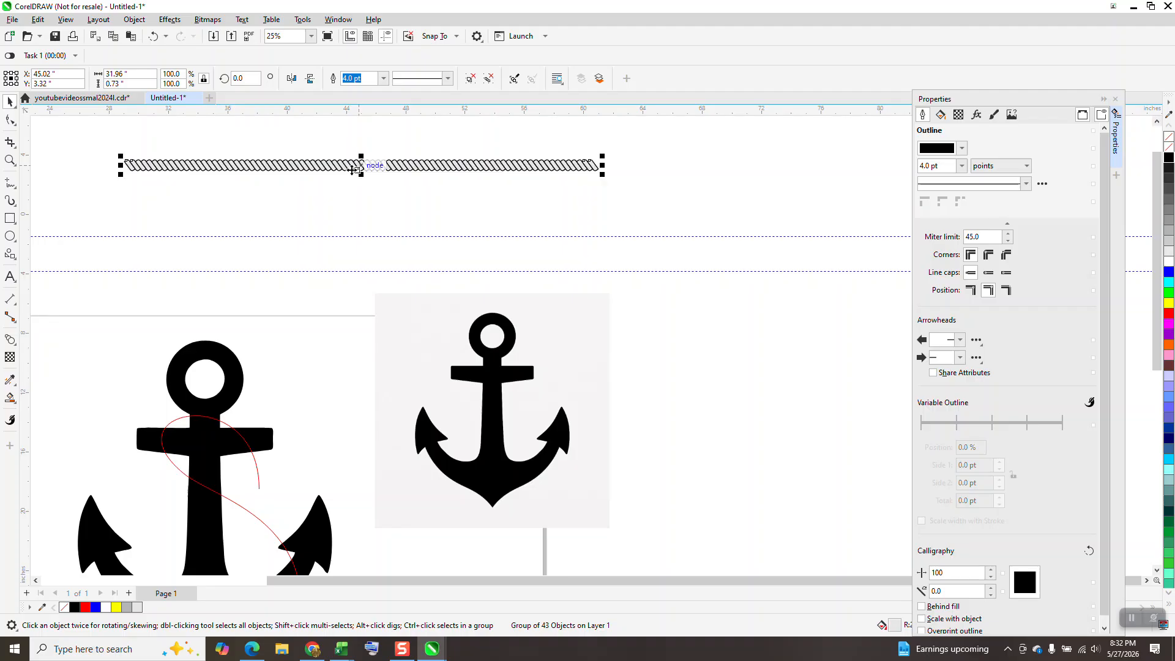
# - Save the grouped rope row as an Artistic Media brush file named AROPE
pyautogui.click(16, 211)
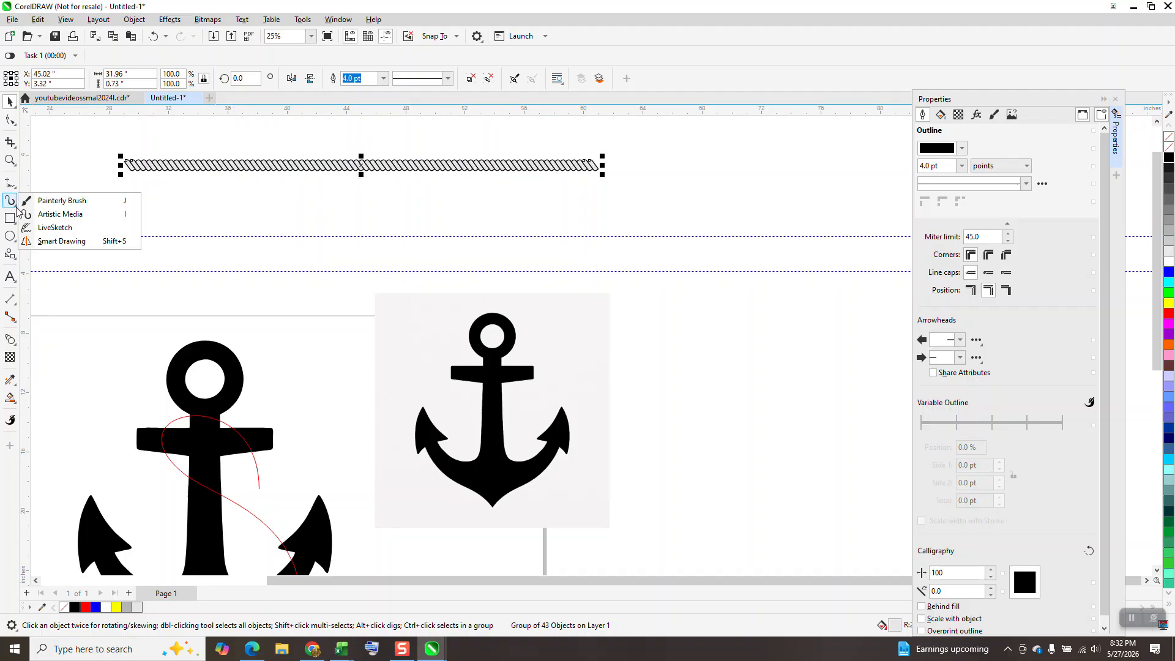
pyautogui.click(53, 214)
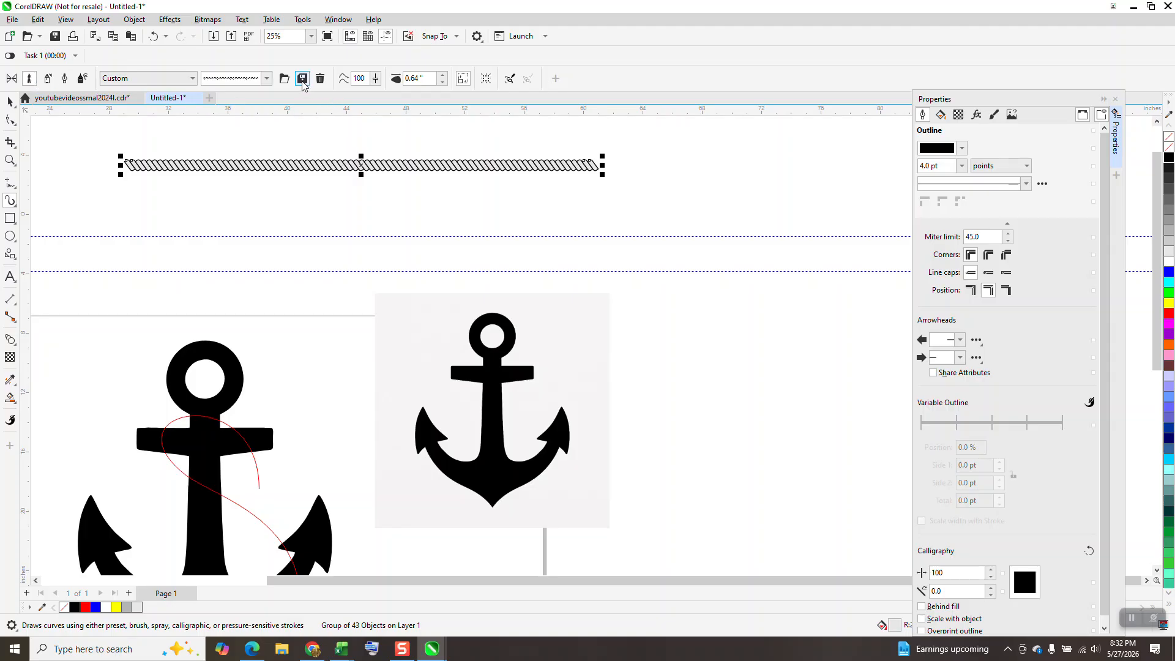
pyautogui.click(301, 78)
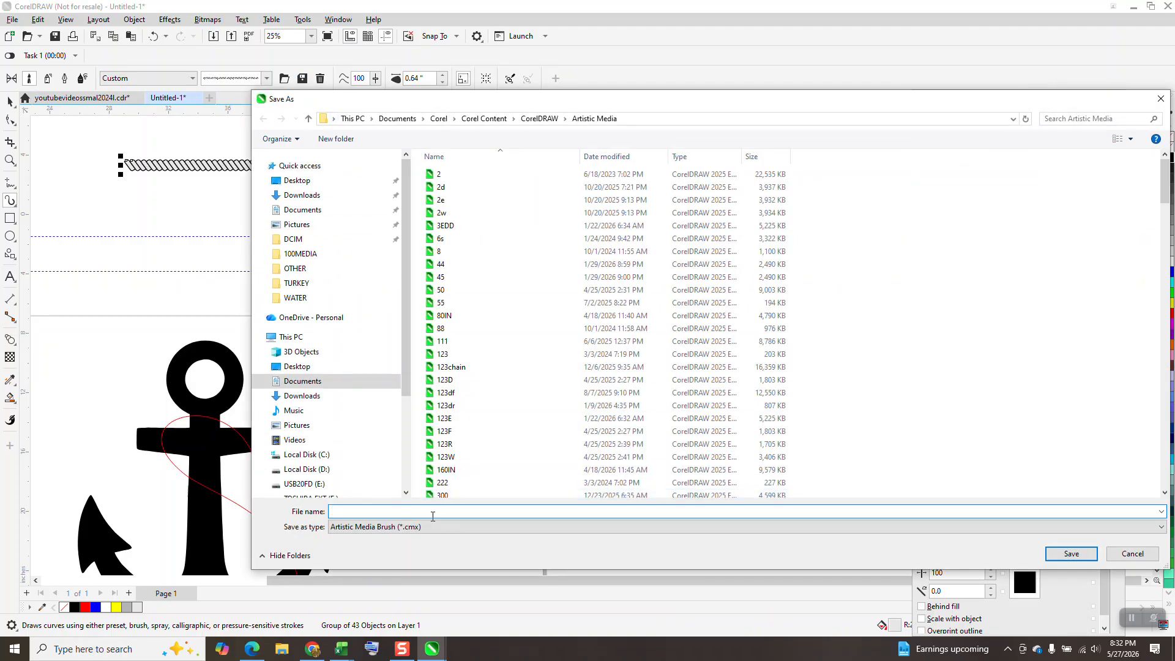
pyautogui.write('A')
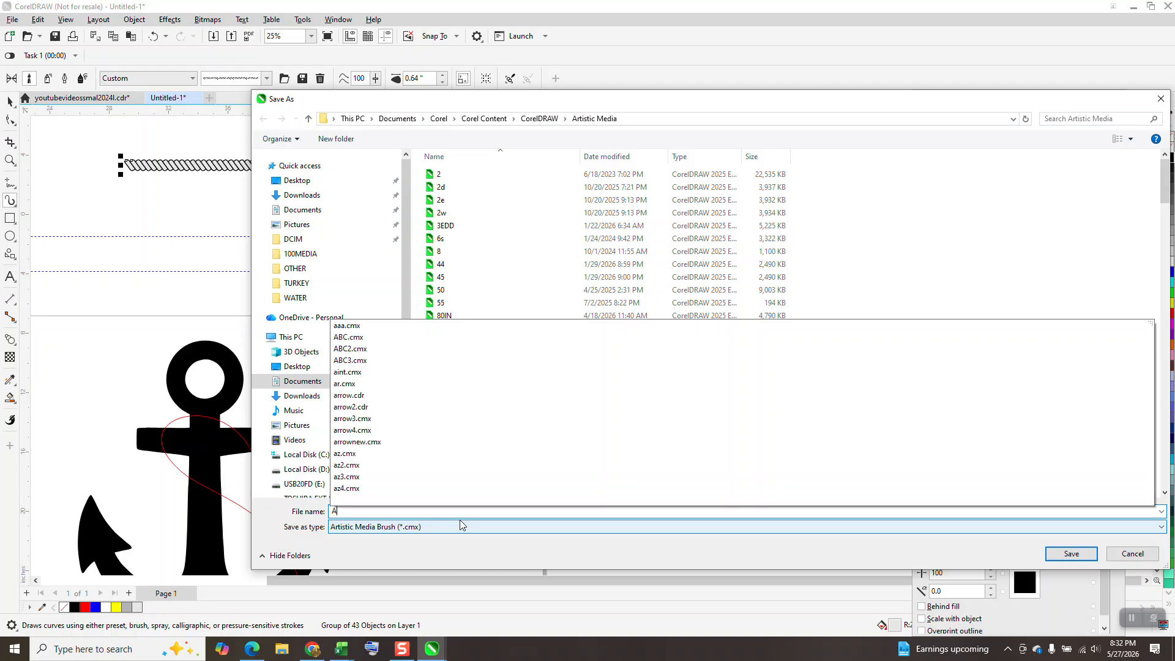
pyautogui.write('ROPE')
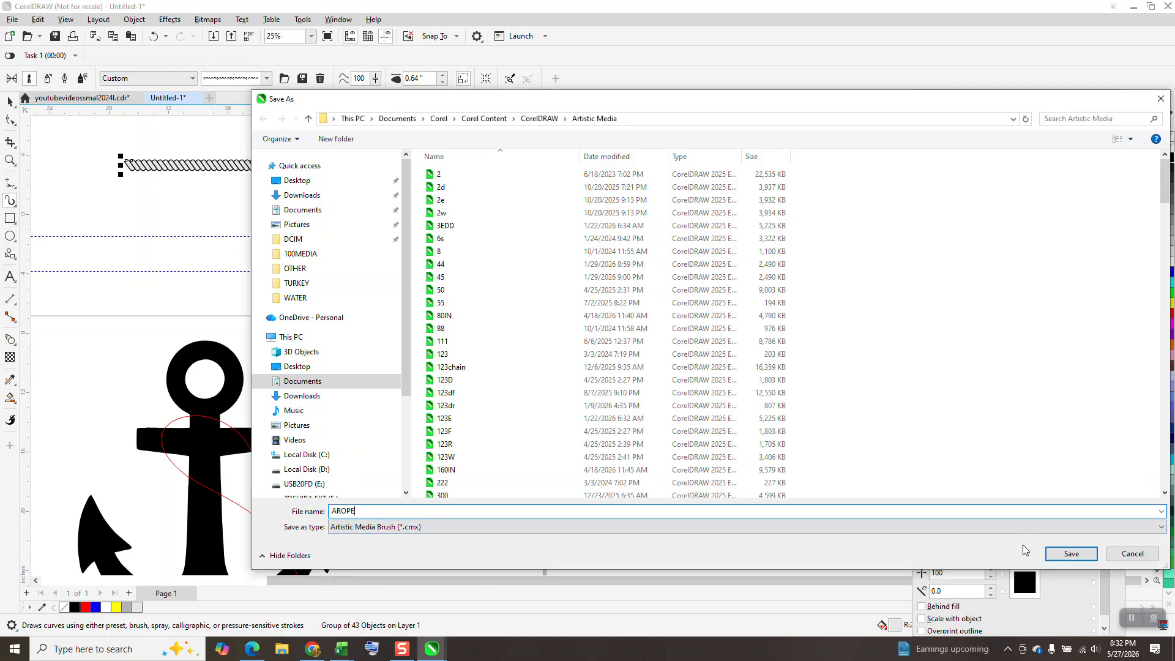
pyautogui.click(1071, 553)
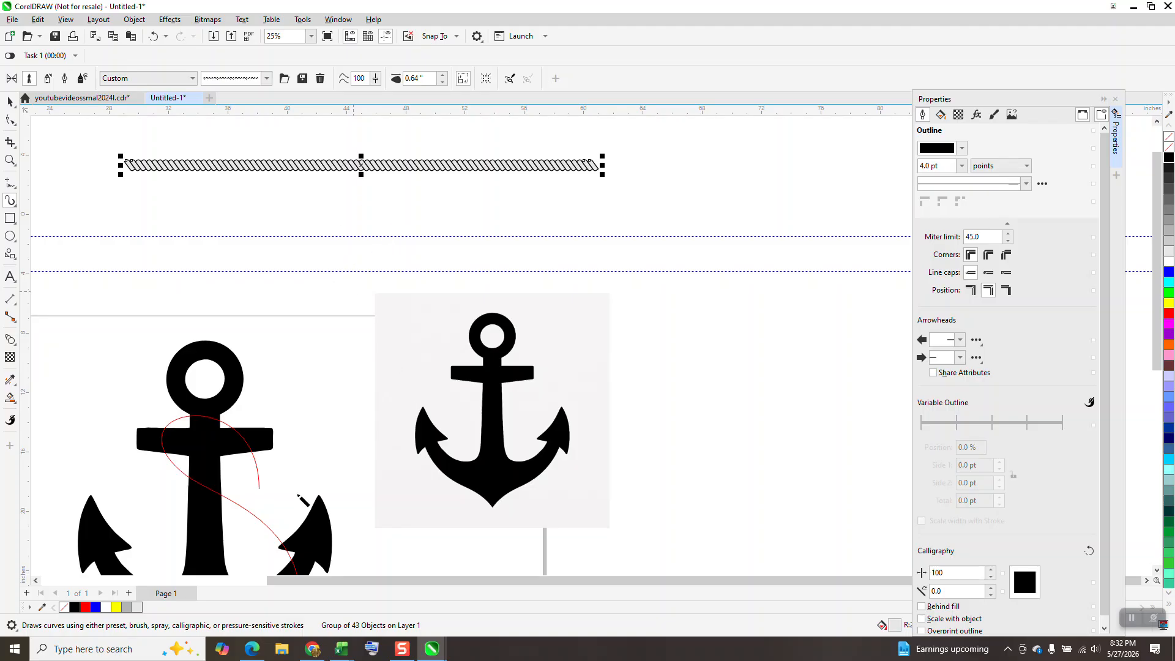
# - Apply the AROPE brush to the red path on the anchor with a stroke width of 0.79513 inches
pyautogui.click(260, 488)
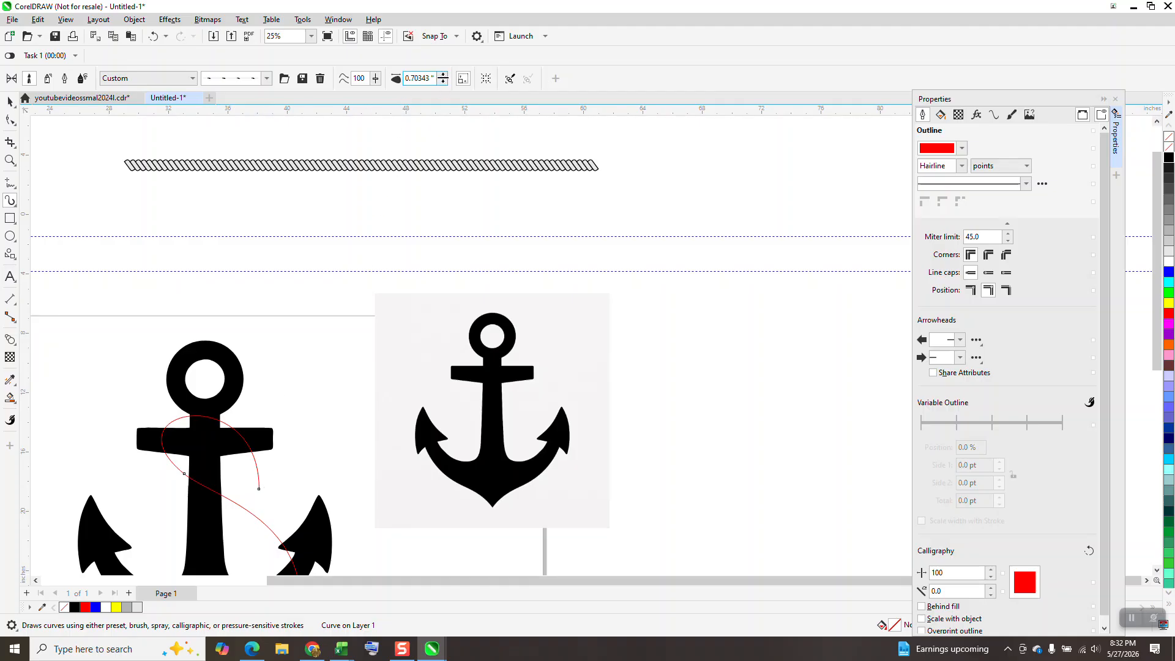
pyautogui.click(443, 80)
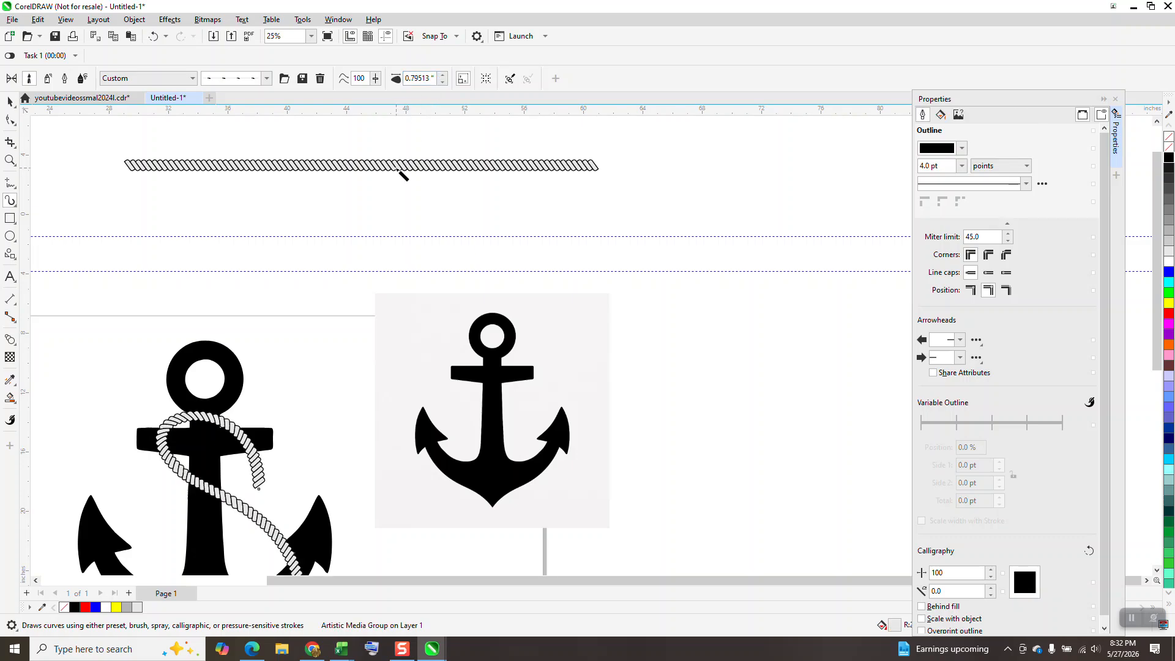
pyautogui.scroll(-1, 401, 173)
pyautogui.scroll(-1, 402, 174)
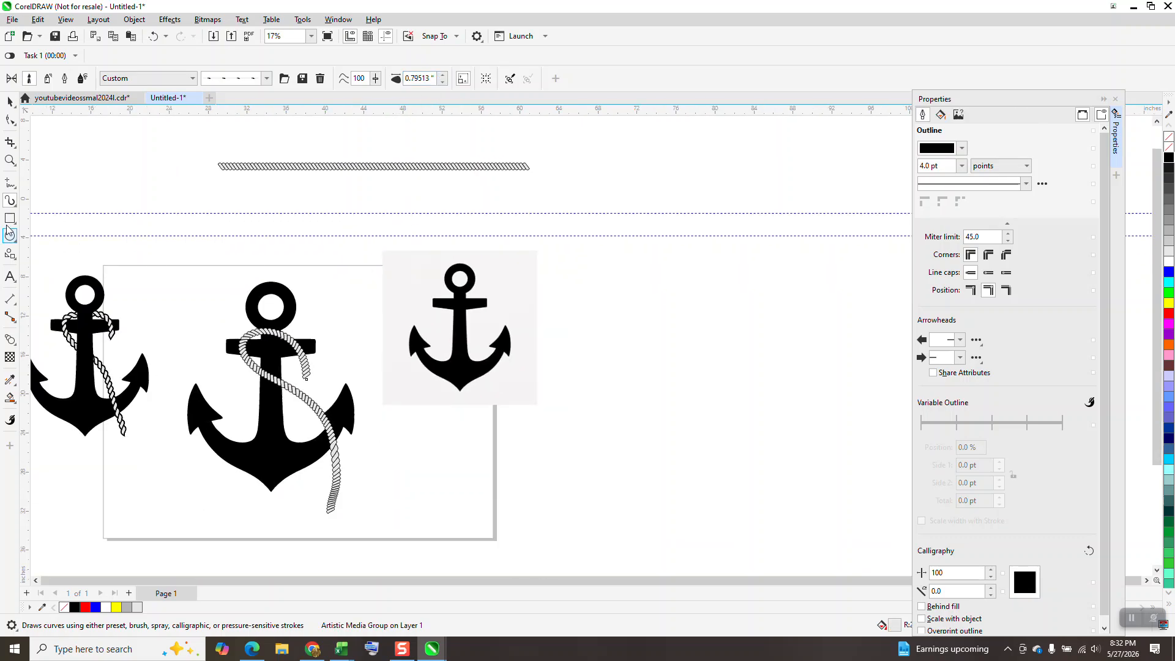
# - Inspect the lower part of the rope up close and undo the brush application to restore the plain red path
pyautogui.click(10, 161)
pyautogui.moveTo(283, 438); pyautogui.dragTo(399, 512)
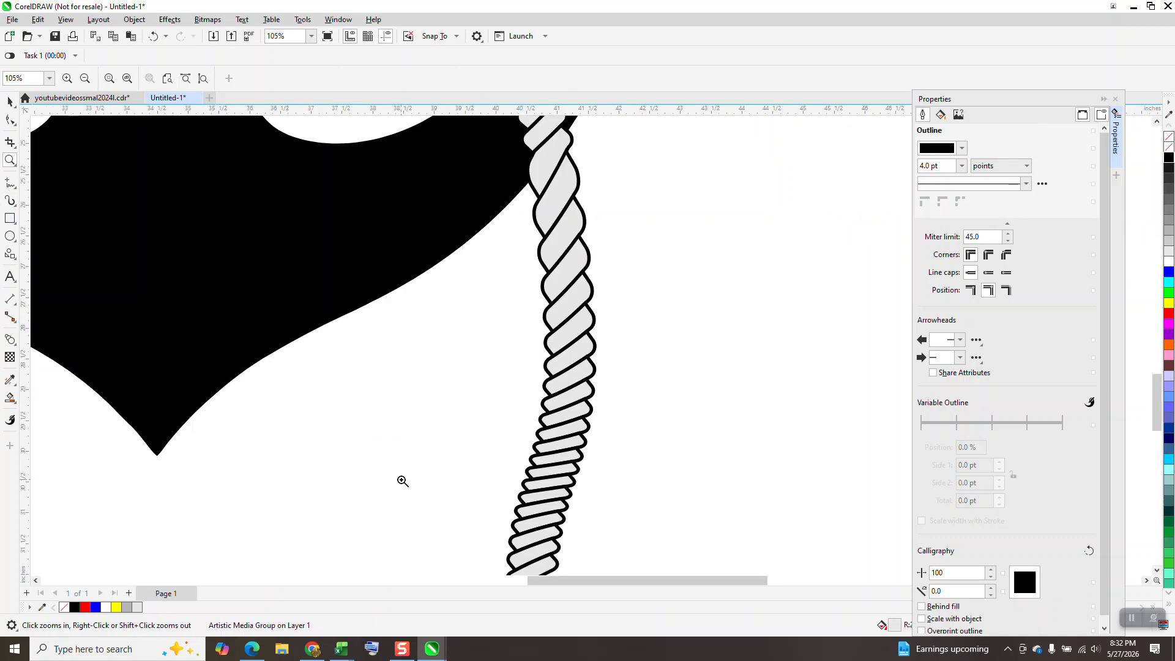
pyautogui.scroll(-3, 378, 390)
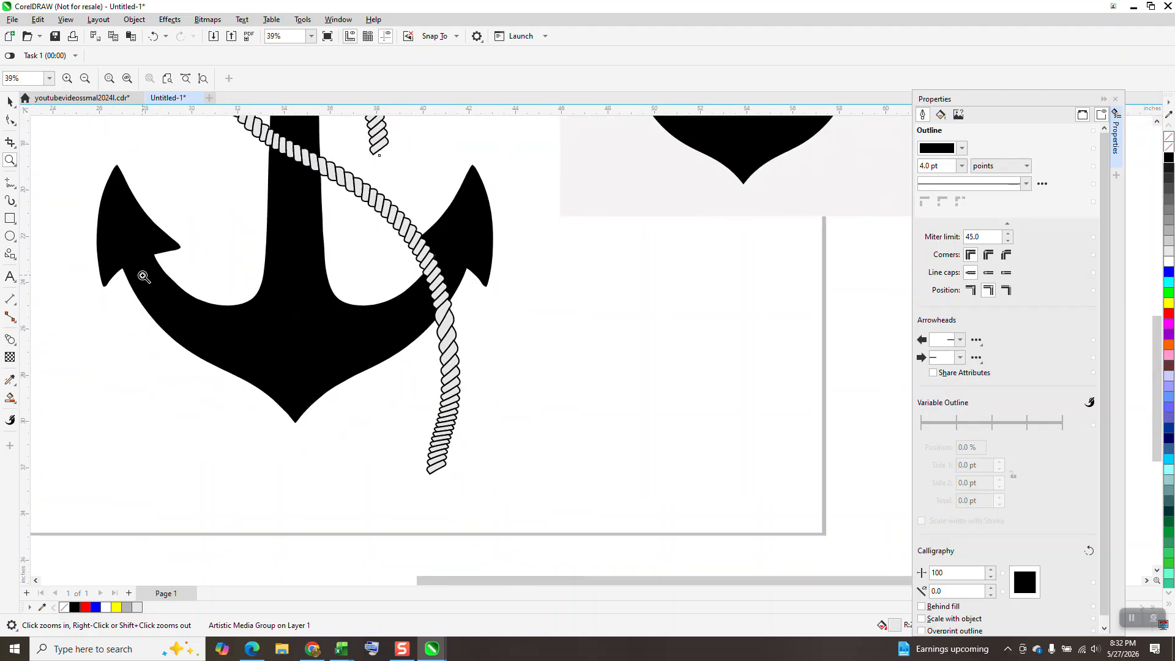
pyautogui.click(153, 38)
pyautogui.click(152, 36)
pyautogui.click(155, 39)
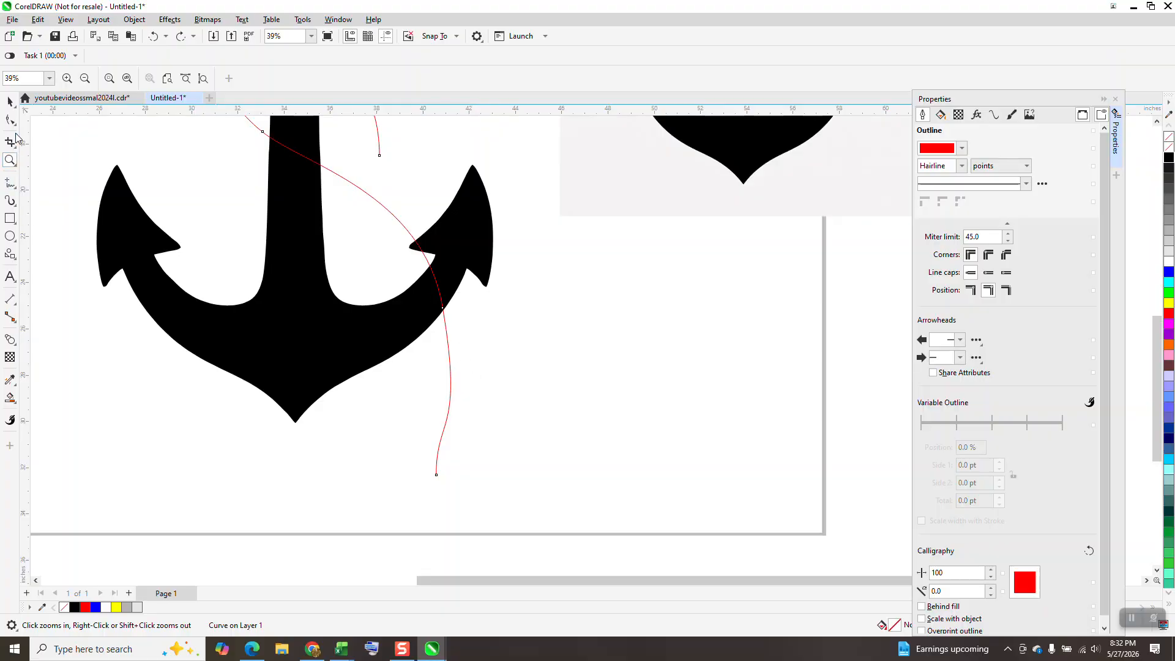
# - Delete the extra nodes on the lower part of the red path with the Shape tool, leaving three nodes
pyautogui.moveTo(383, 271); pyautogui.dragTo(582, 520)
pyautogui.click(10, 120)
pyautogui.scroll(-1, 557, 286)
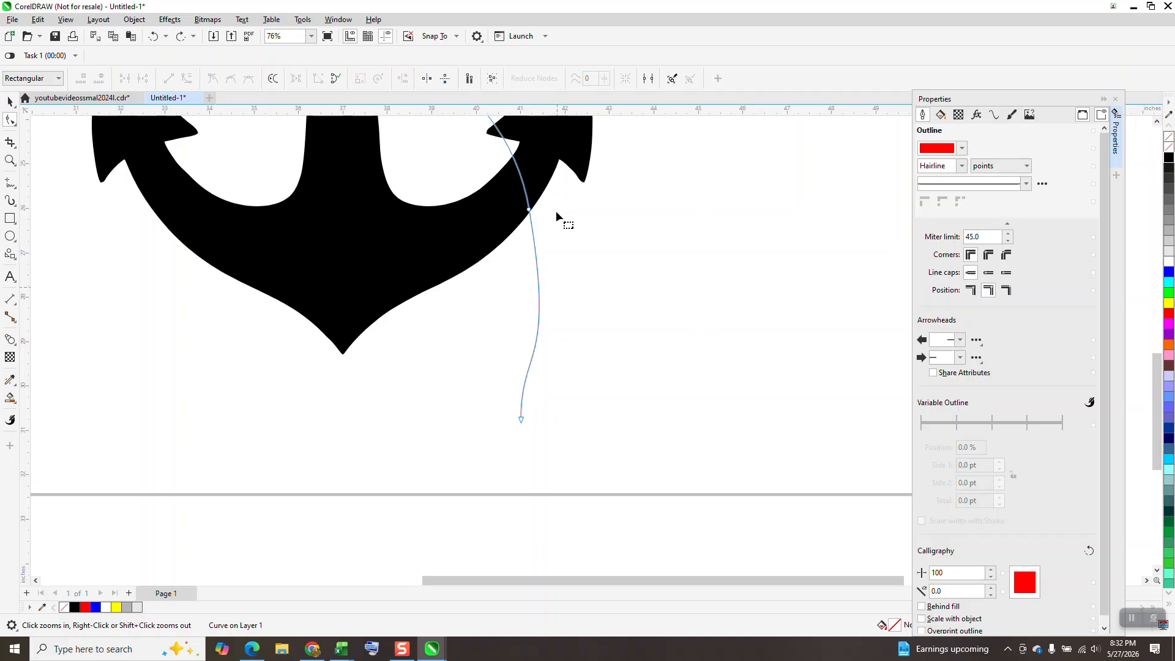
pyautogui.moveTo(564, 201); pyautogui.dragTo(487, 231)
pyautogui.press('Delete')
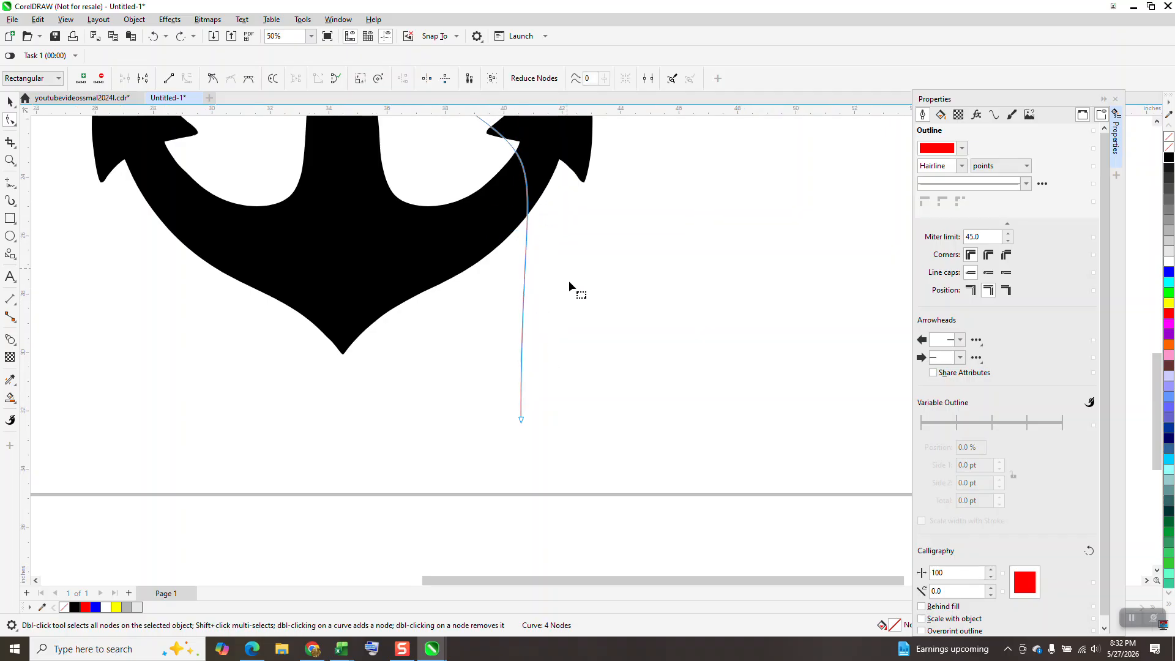
pyautogui.scroll(-1, 565, 354)
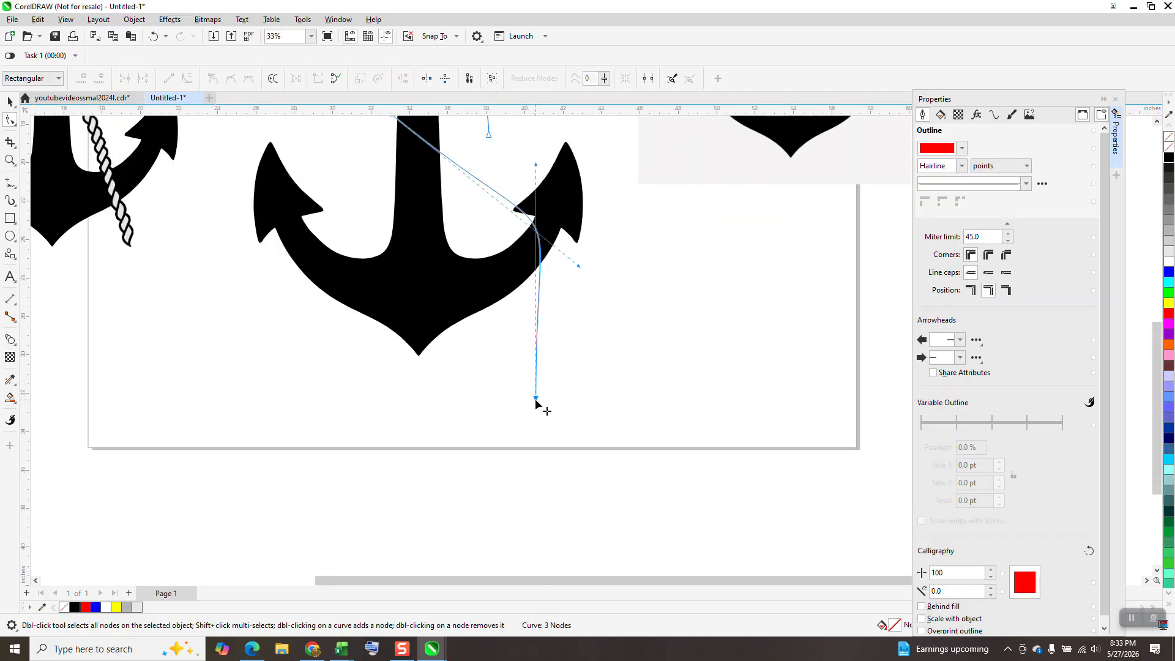
# - Reposition the path's lower end node and its handle so the tail curves outward to the right below the anchor's arm
pyautogui.moveTo(534, 399); pyautogui.dragTo(500, 428)
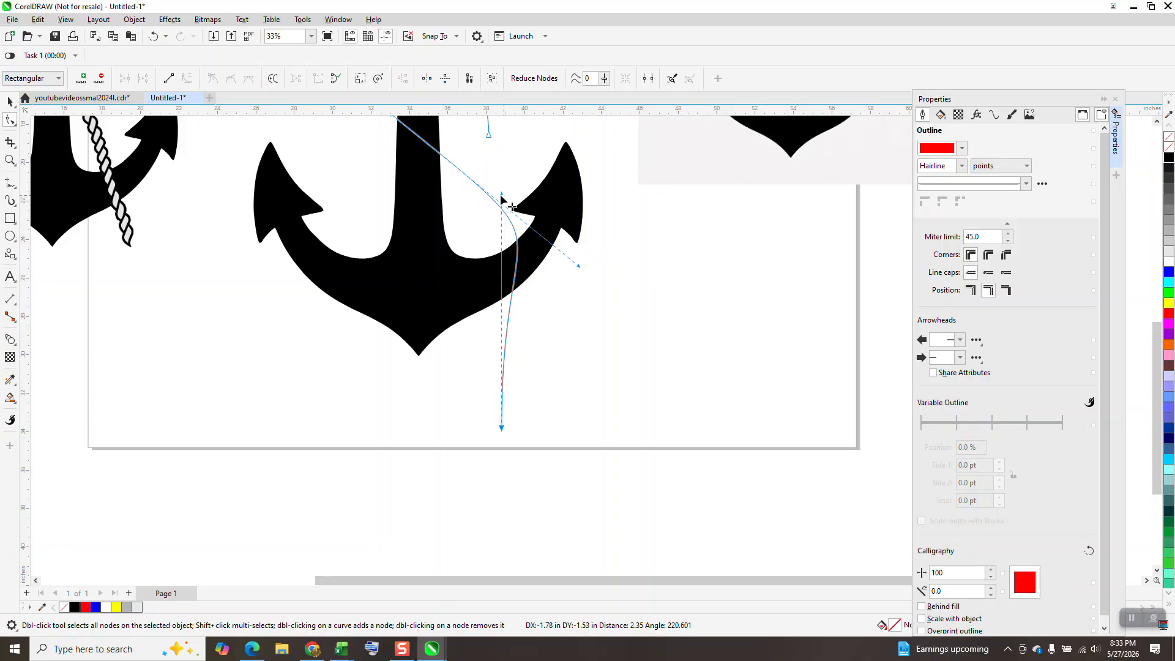
pyautogui.moveTo(502, 194); pyautogui.dragTo(469, 212)
pyautogui.moveTo(502, 430); pyautogui.dragTo(549, 374)
pyautogui.moveTo(515, 160); pyautogui.dragTo(452, 297)
pyautogui.scroll(-2, 554, 398)
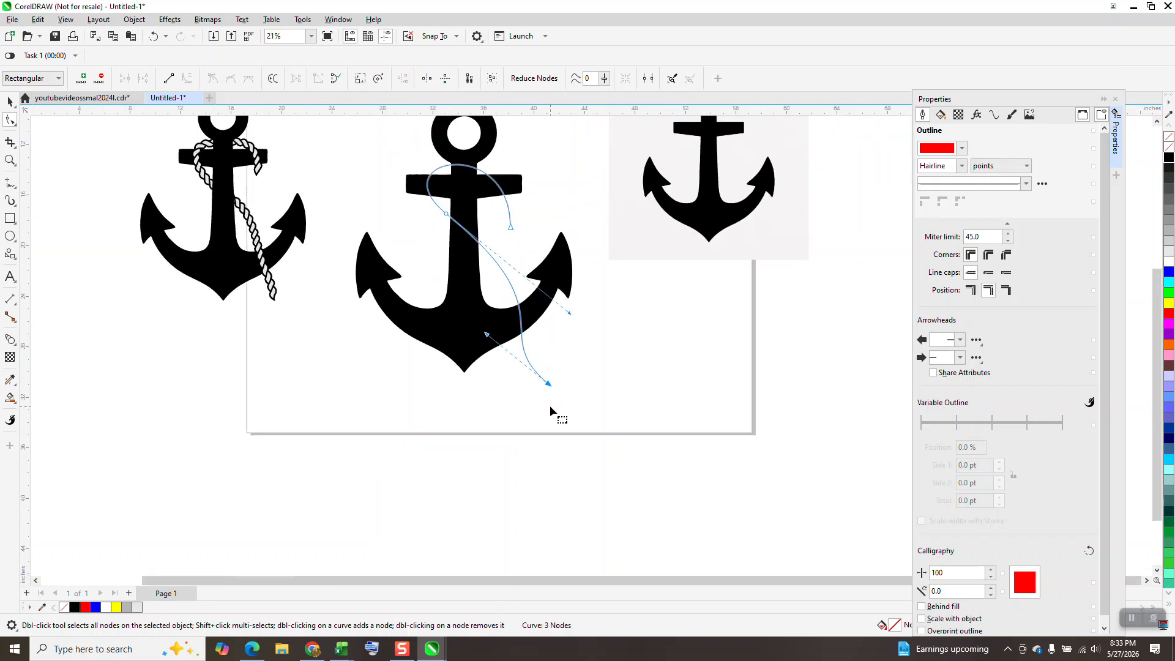
pyautogui.click(10, 100)
pyautogui.scroll(-1, 208, 394)
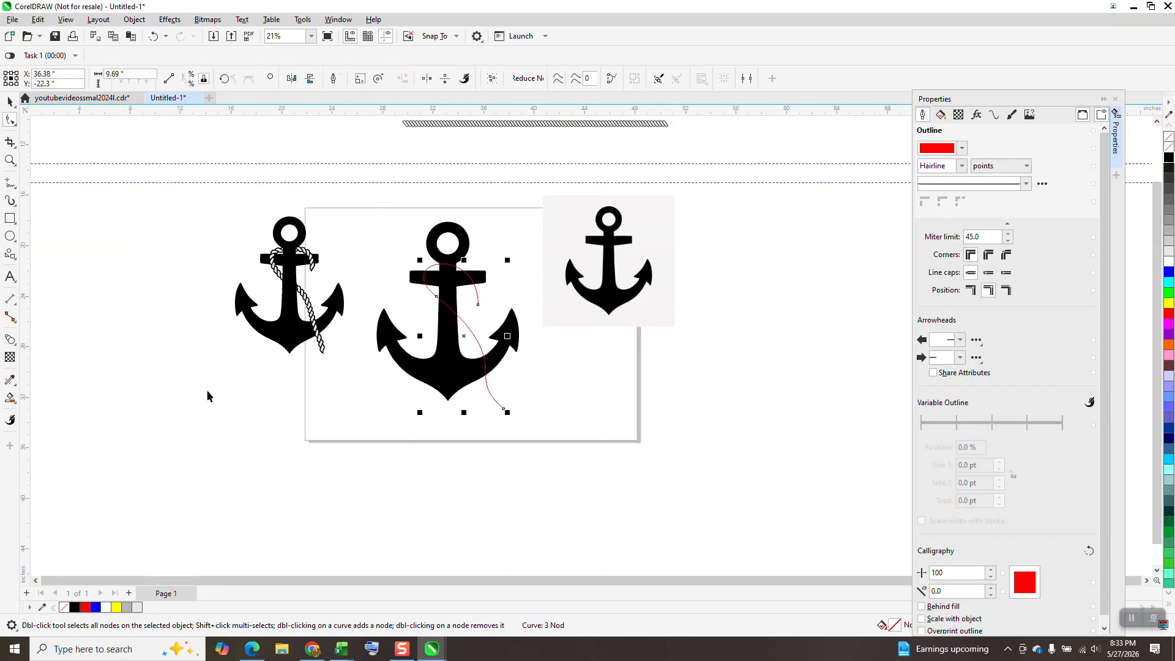
# - Try the AROPE brush on the reshaped path with a stroke width of 0.86294 inches, inspect the rope, and undo it
pyautogui.click(10, 201)
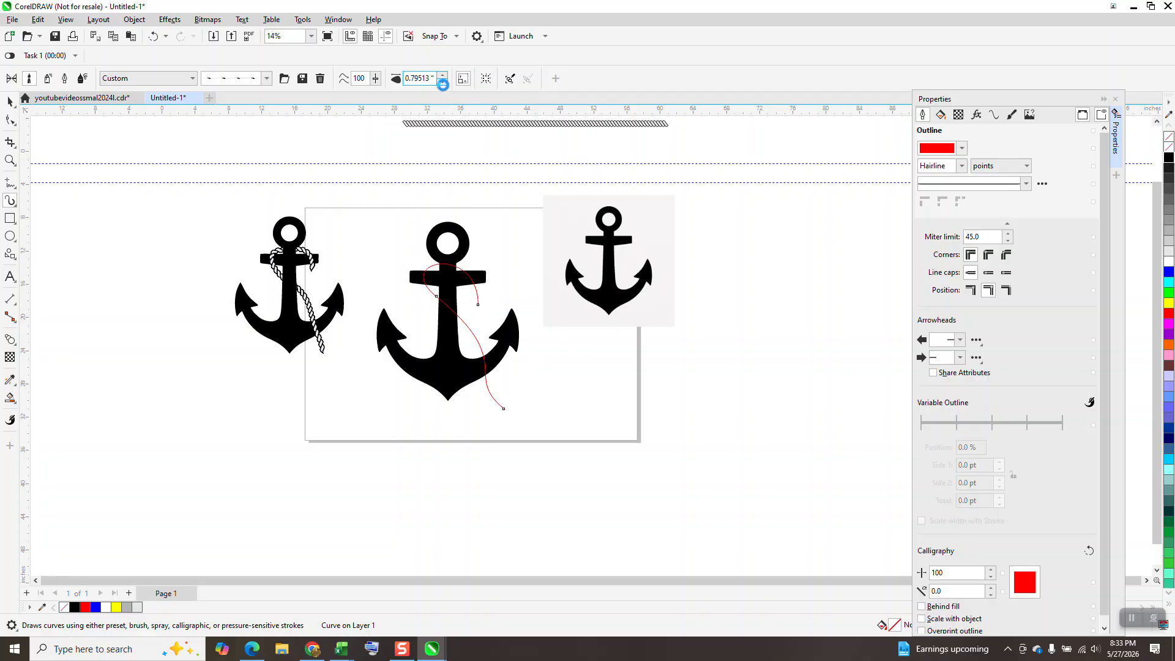
pyautogui.click(441, 82)
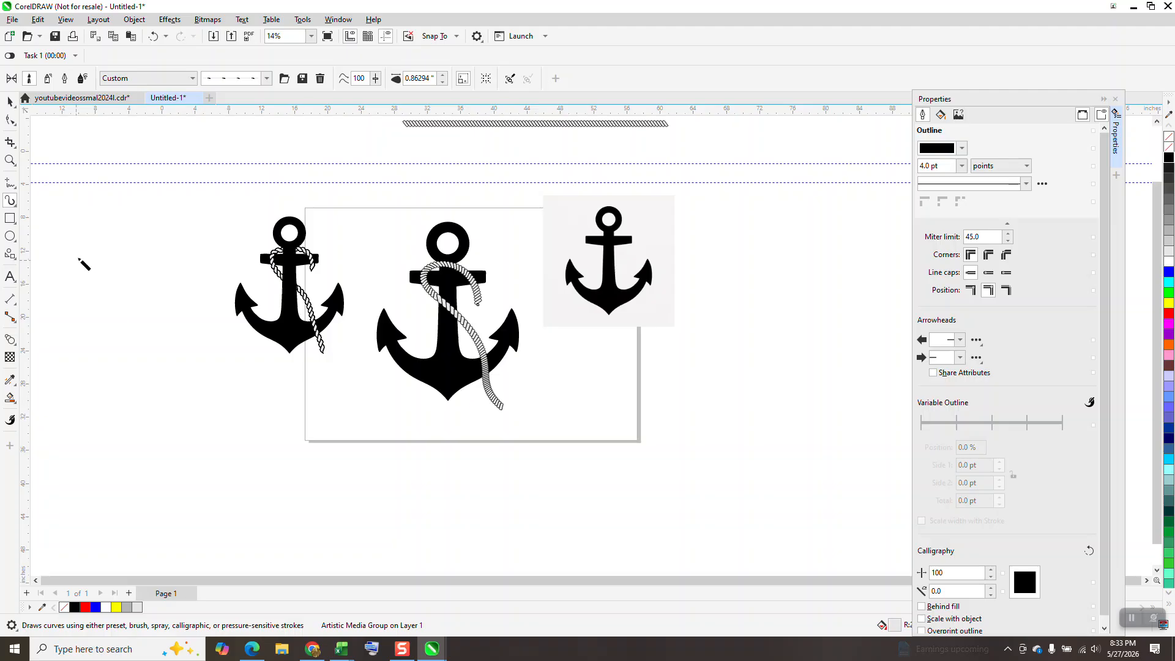
pyautogui.click(9, 161)
pyautogui.moveTo(393, 222); pyautogui.dragTo(615, 442)
pyautogui.scroll(-1, 410, 386)
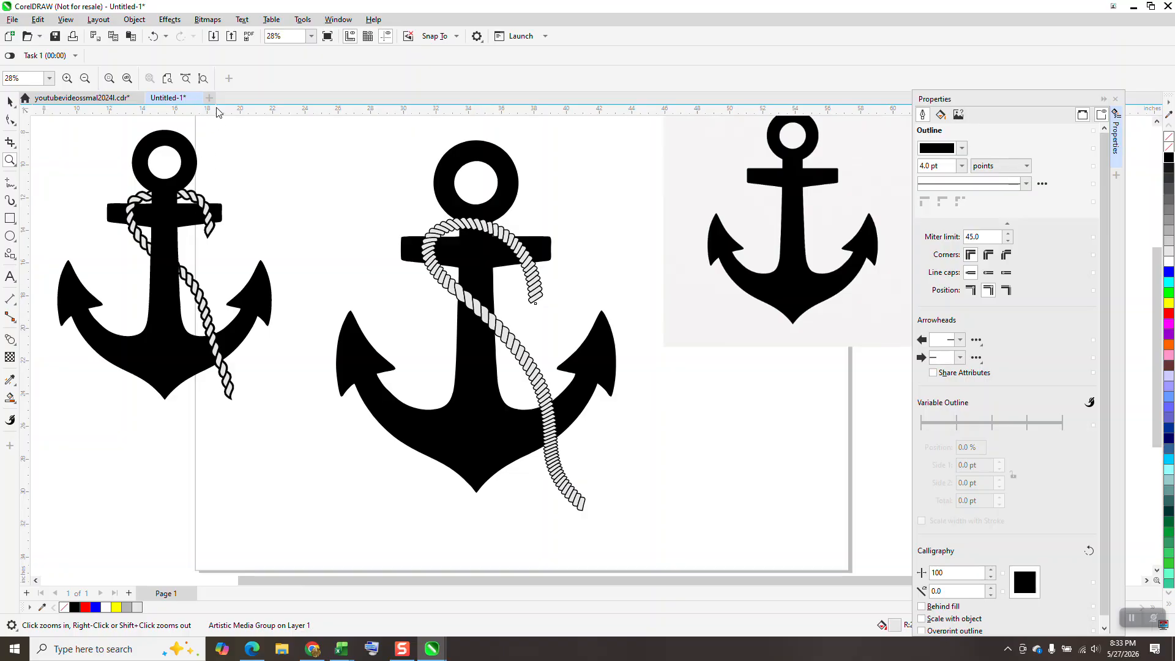
pyautogui.click(155, 40)
pyautogui.click(155, 41)
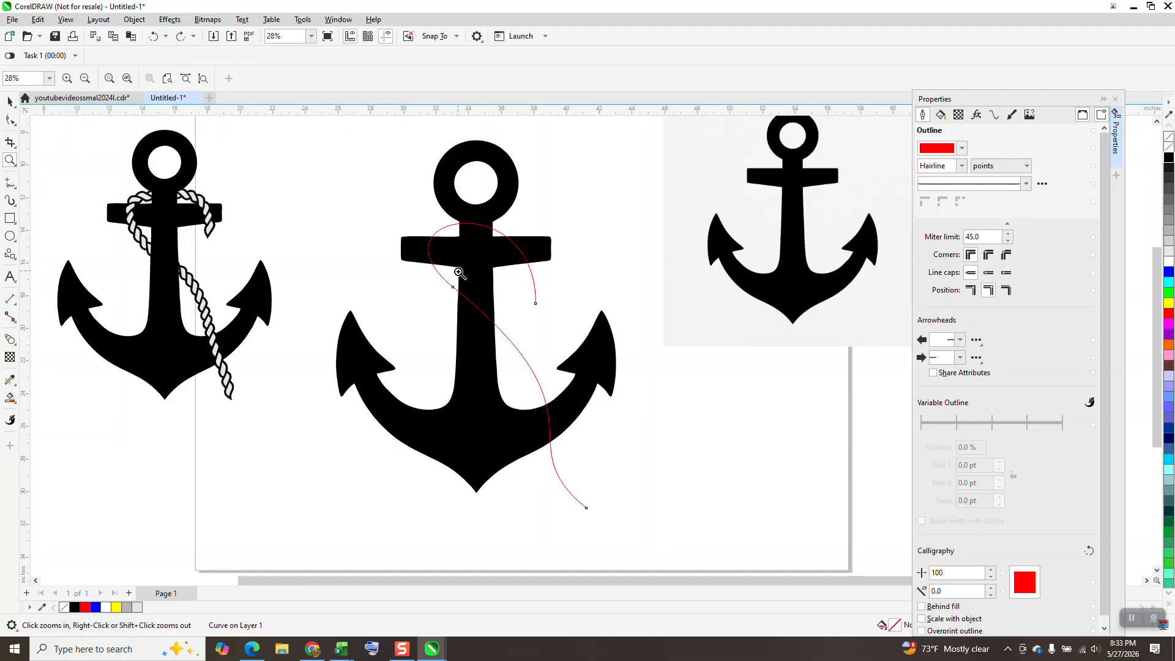
# - Move the path's middle node slightly down and adjust its handle for a steeper diagonal across the anchor's shank
pyautogui.click(10, 120)
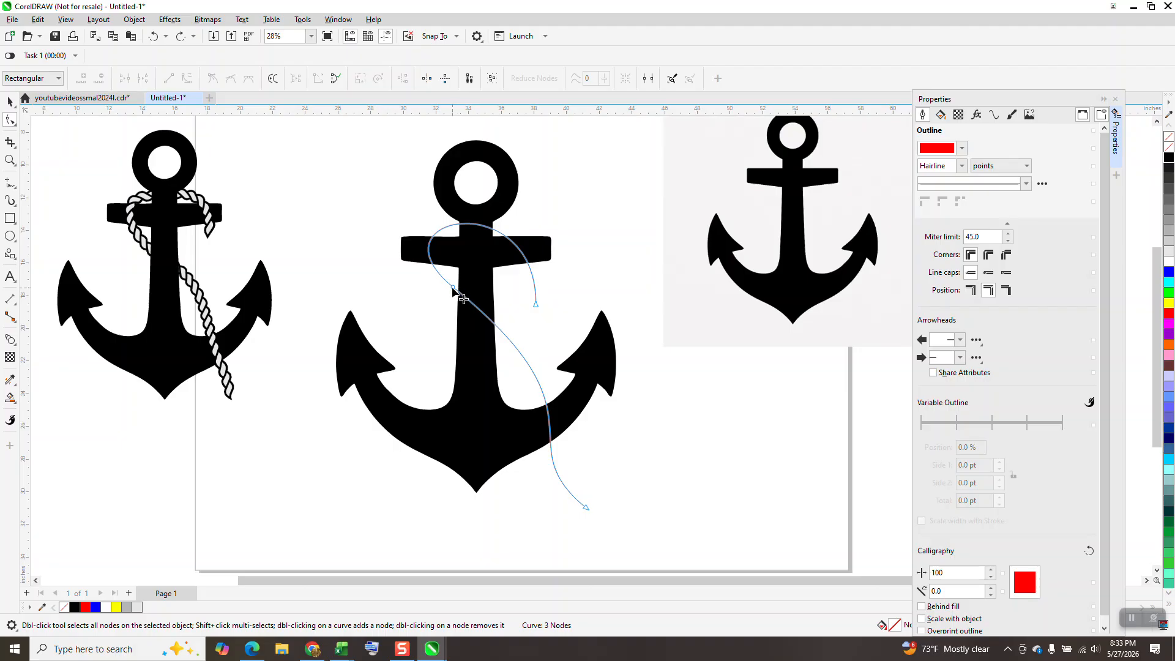
pyautogui.moveTo(453, 288); pyautogui.dragTo(447, 302)
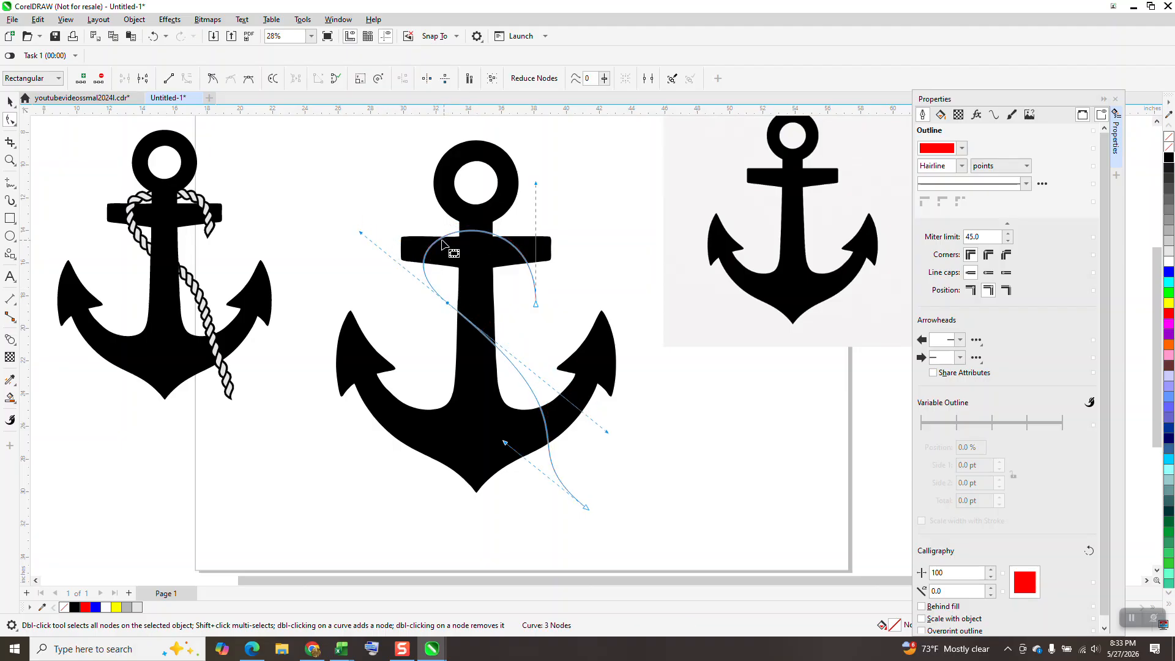
pyautogui.moveTo(361, 233); pyautogui.dragTo(373, 218)
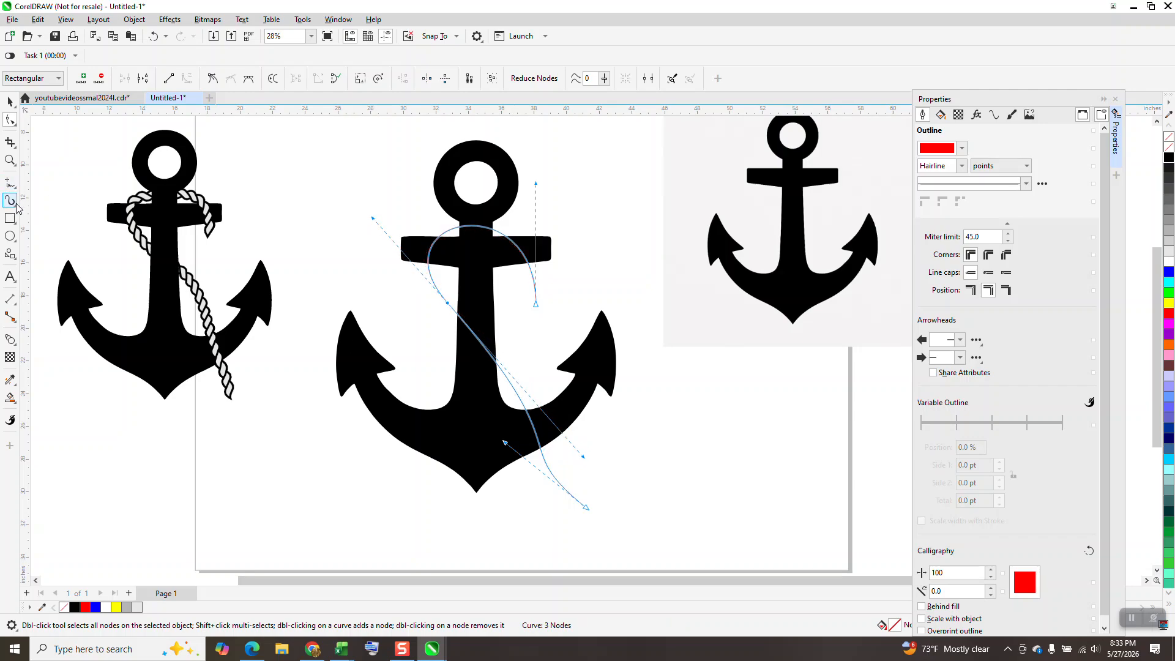
pyautogui.doubleClick(10, 120)
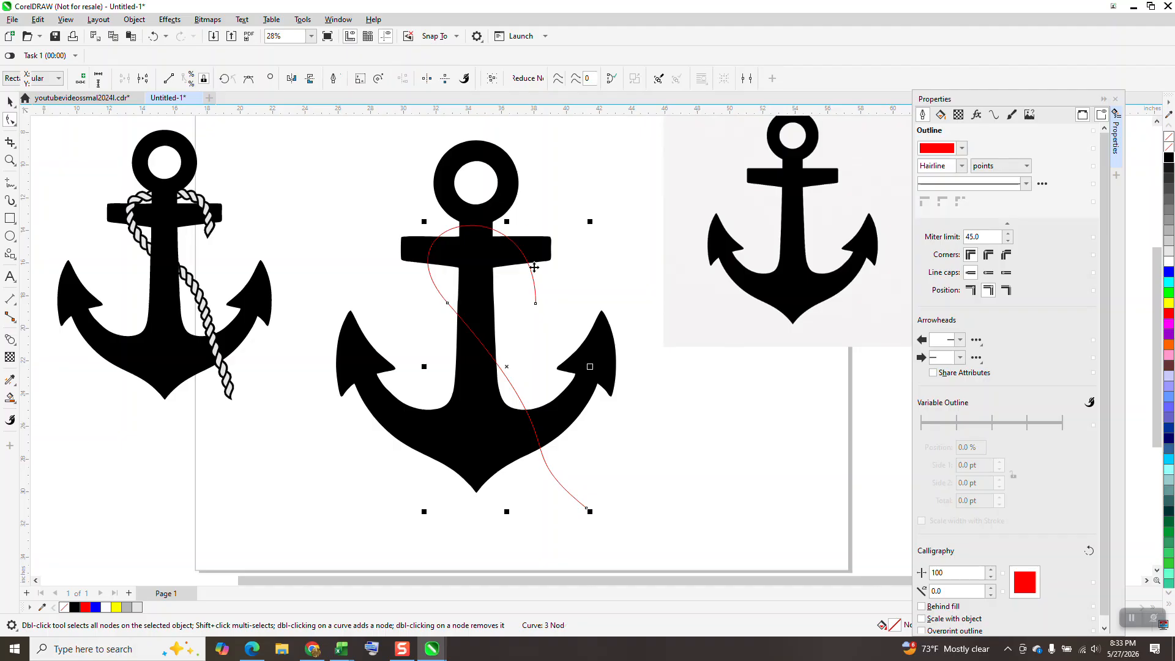
# - Check the red path's curve length and set the rope row's width to 29.06 inches with proportional height
pyautogui.press('space')
pyautogui.click(994, 115)
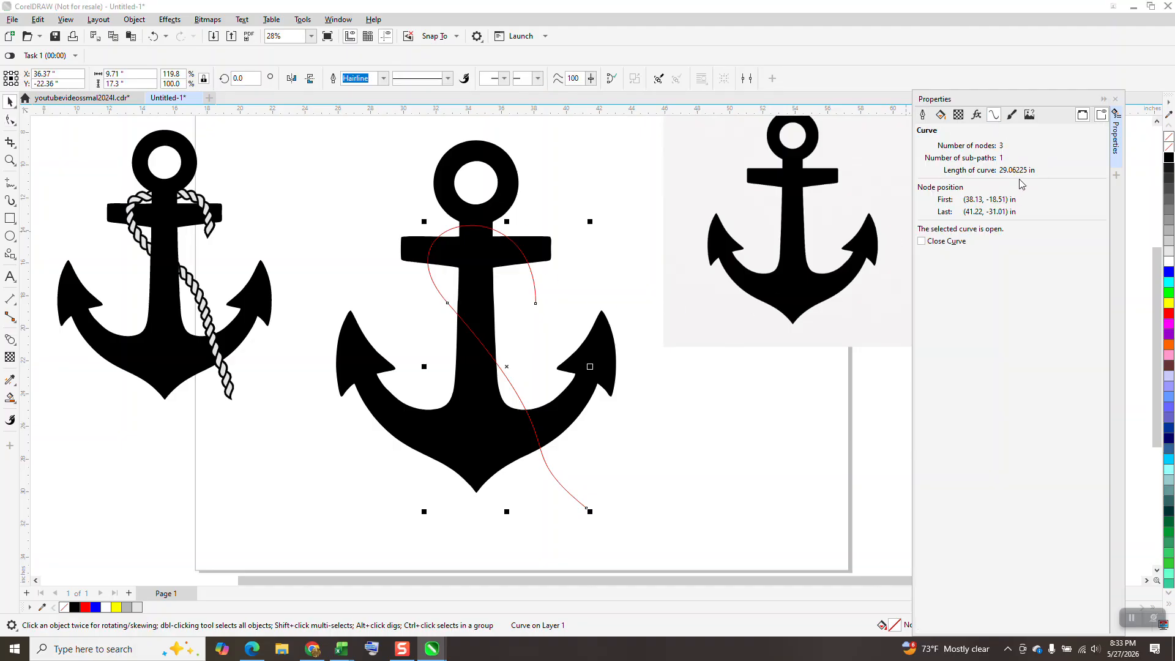
pyautogui.scroll(-2, 852, 294)
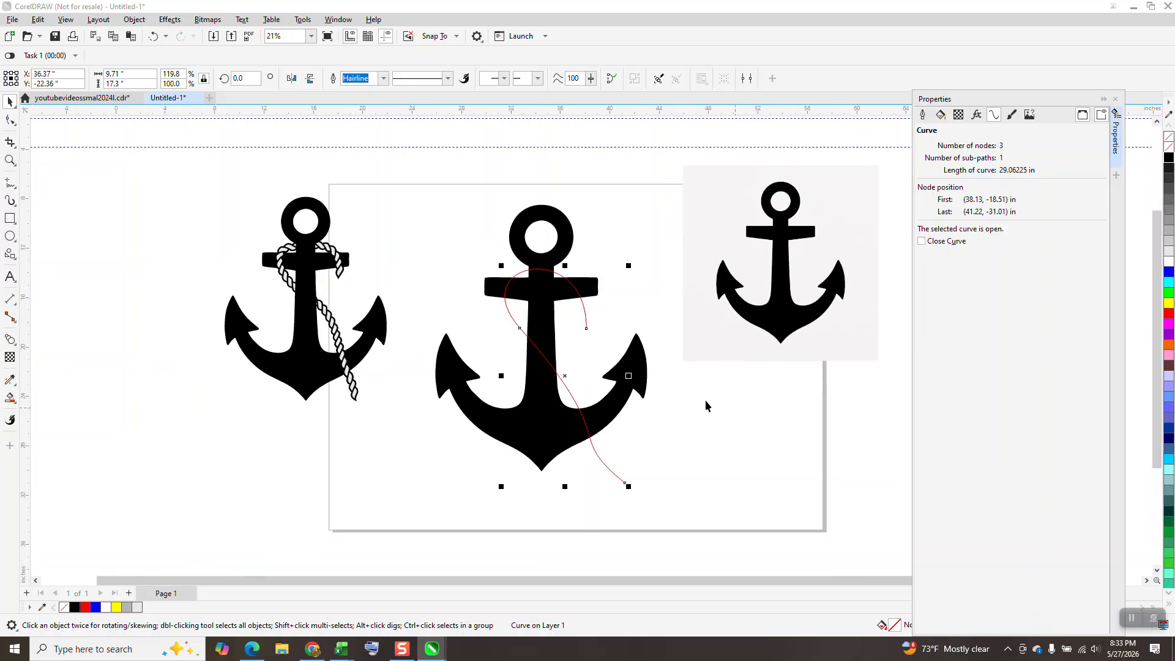
pyautogui.moveTo(630, 145); pyautogui.dragTo(535, 176)
pyautogui.click(116, 74)
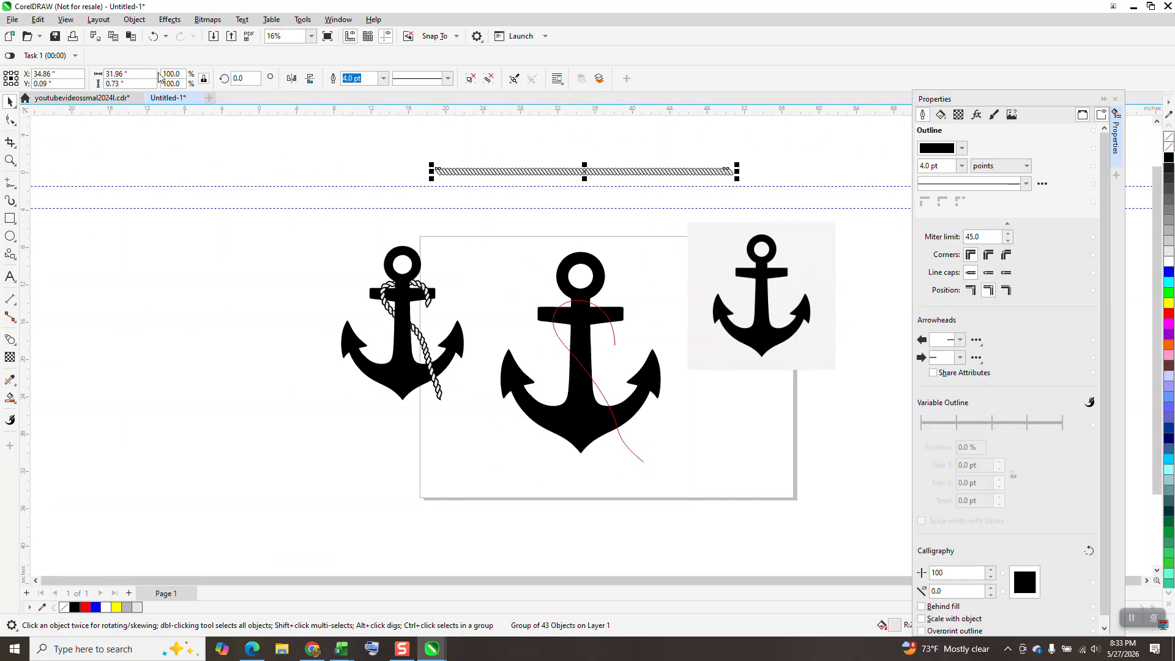
pyautogui.write('29.06')
pyautogui.press('Return')
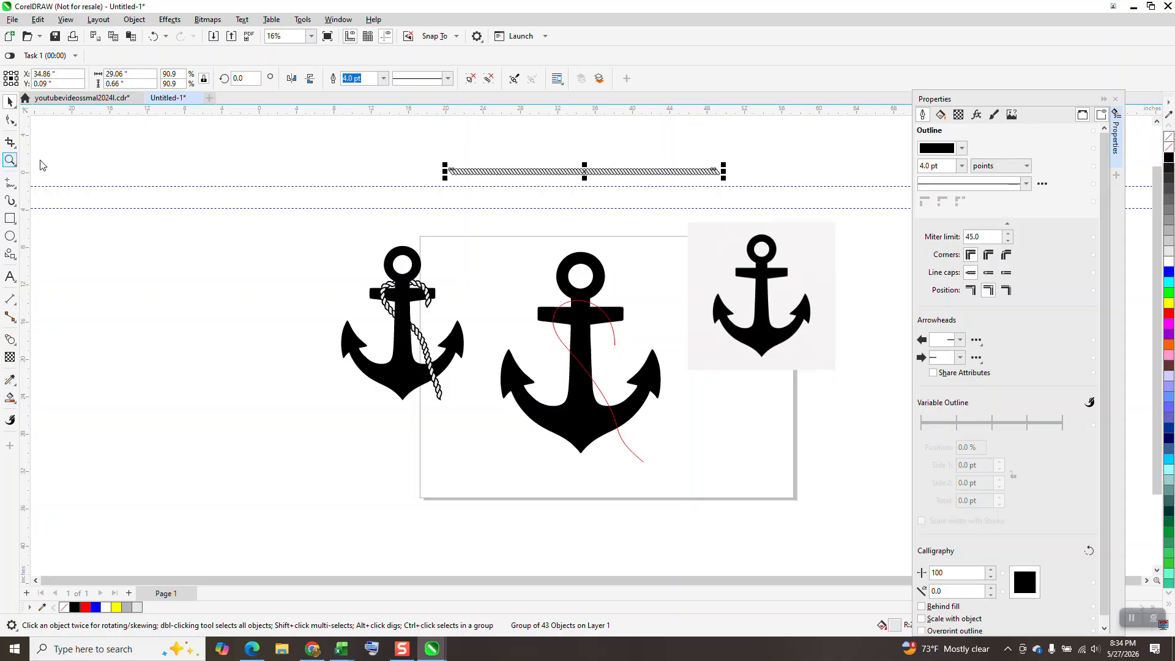
# - Save the resized rope row as an Artistic Media brush named AROPE2
pyautogui.click(11, 161)
pyautogui.moveTo(427, 151); pyautogui.dragTo(747, 243)
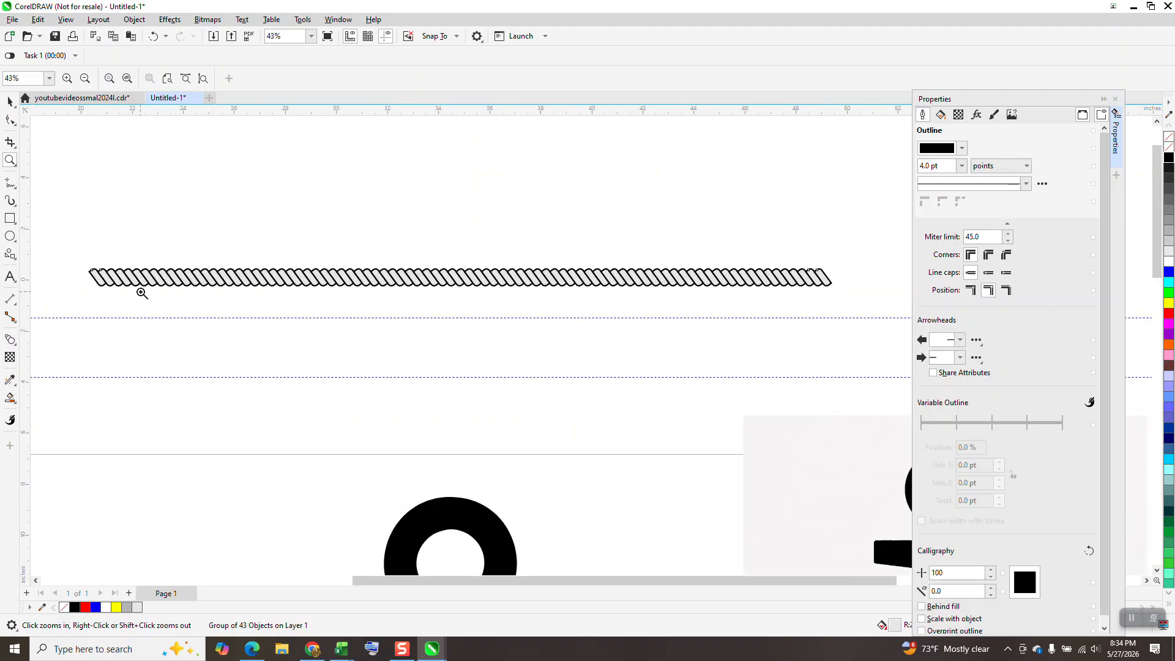
pyautogui.click(10, 200)
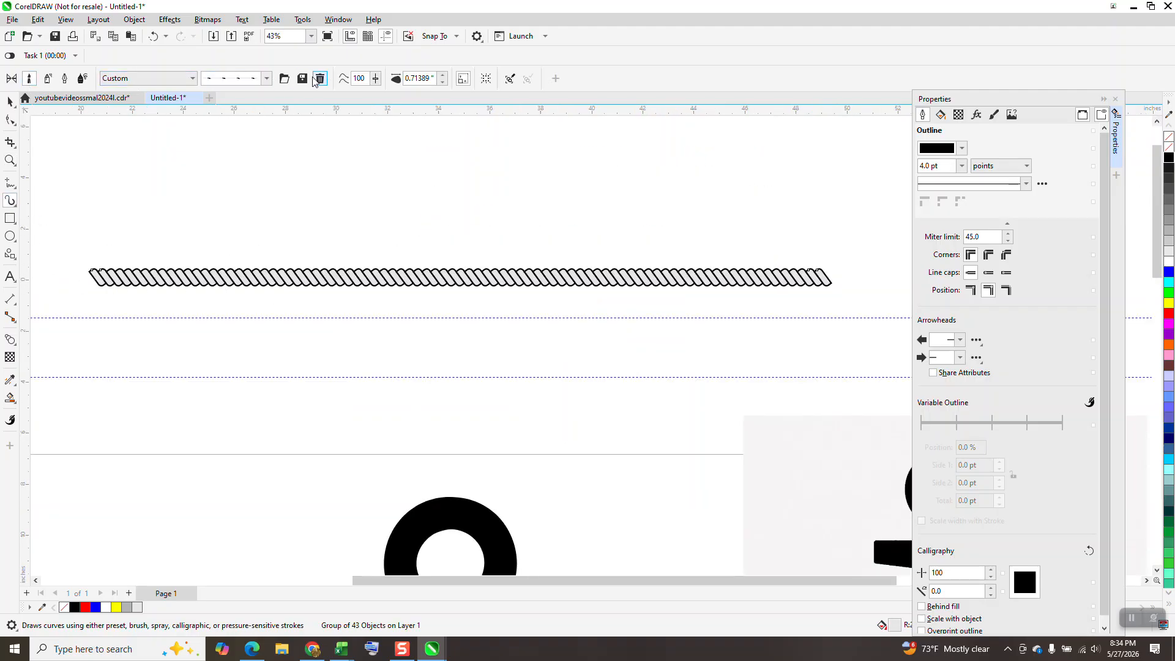
pyautogui.click(302, 78)
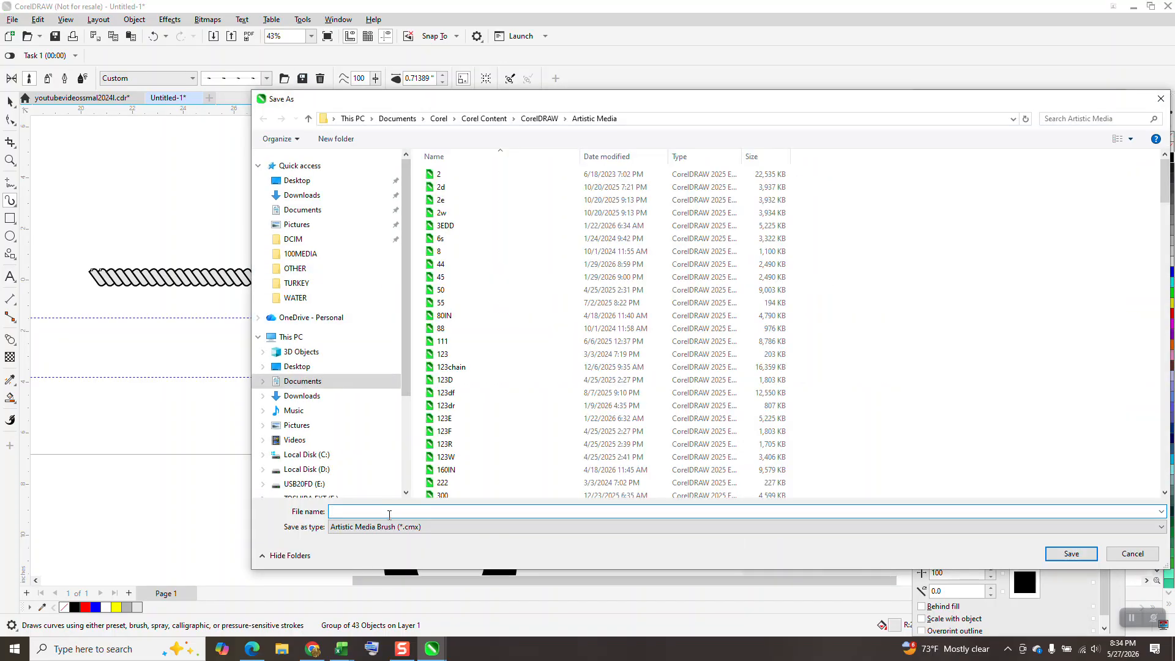
pyautogui.write('ARO')
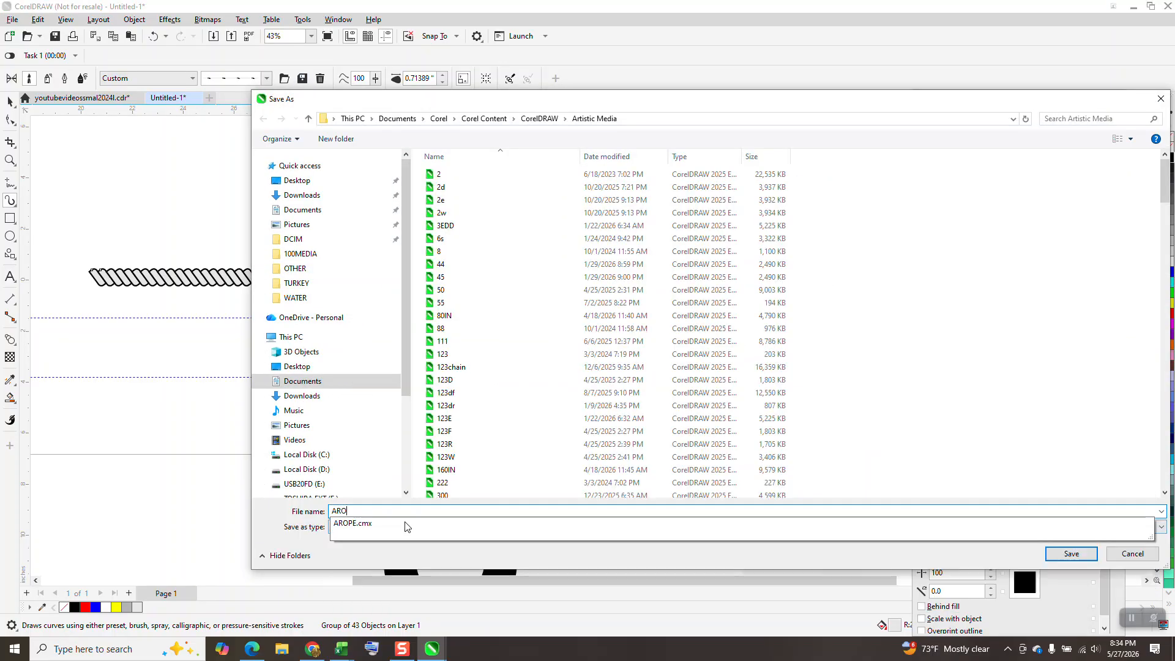
pyautogui.write('PE')
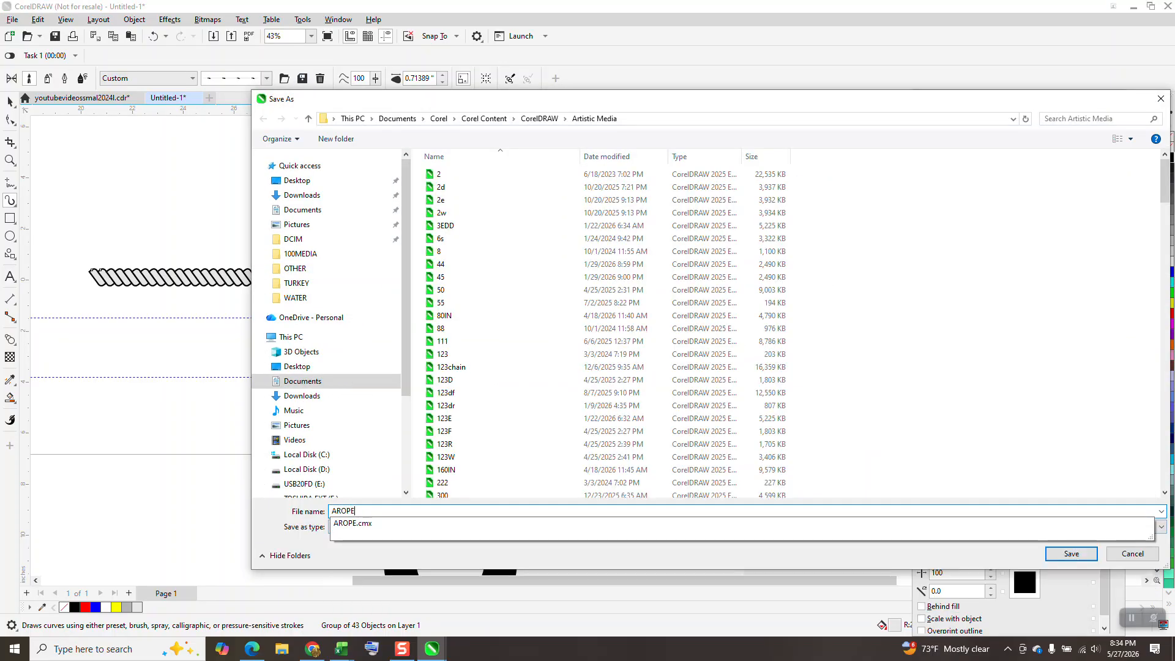
pyautogui.write('2')
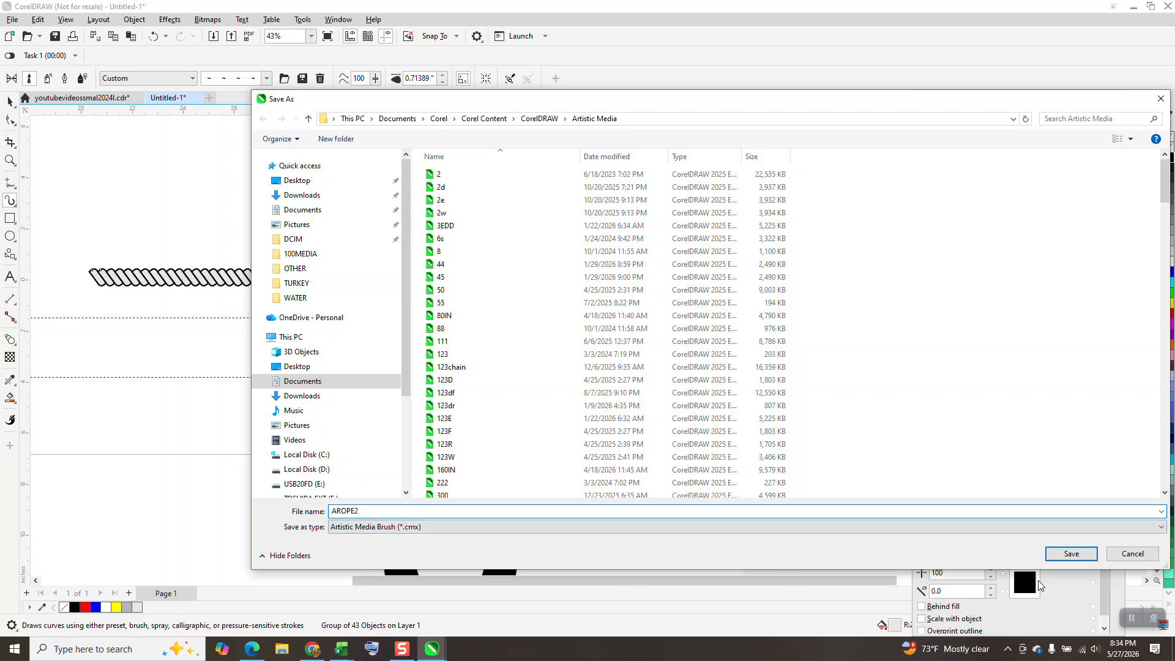
pyautogui.click(1069, 555)
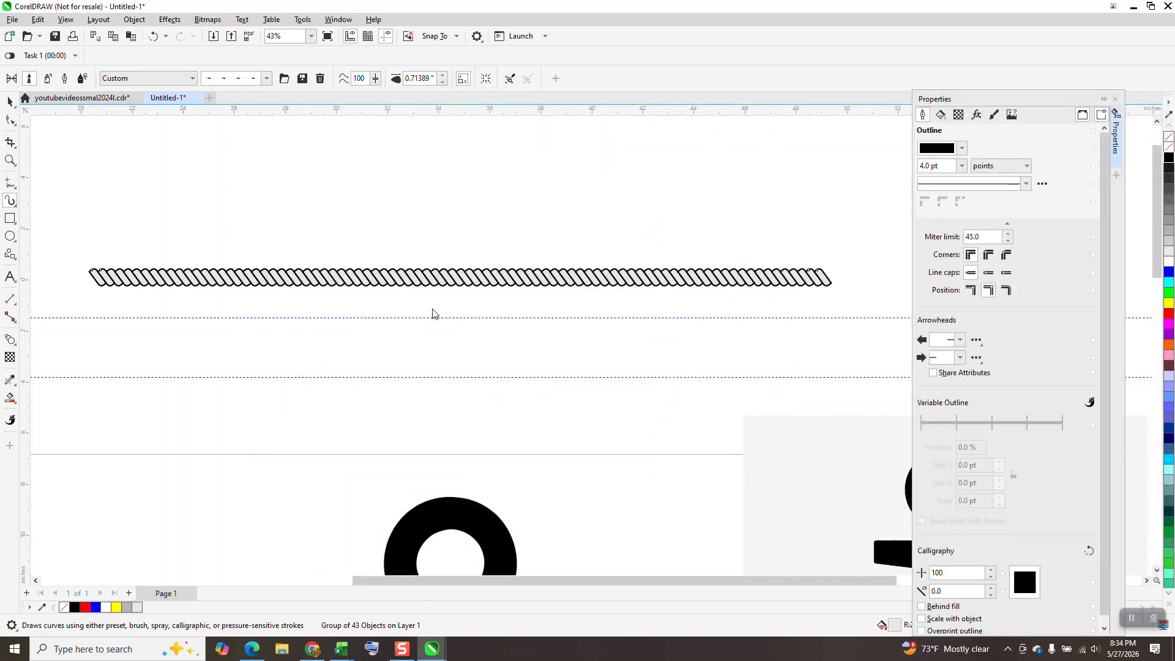
# - Try the saved rope brush on the red path with a stroke width of 0.93748 inches, inspect the rope, and undo it
pyautogui.scroll(-1, 421, 263)
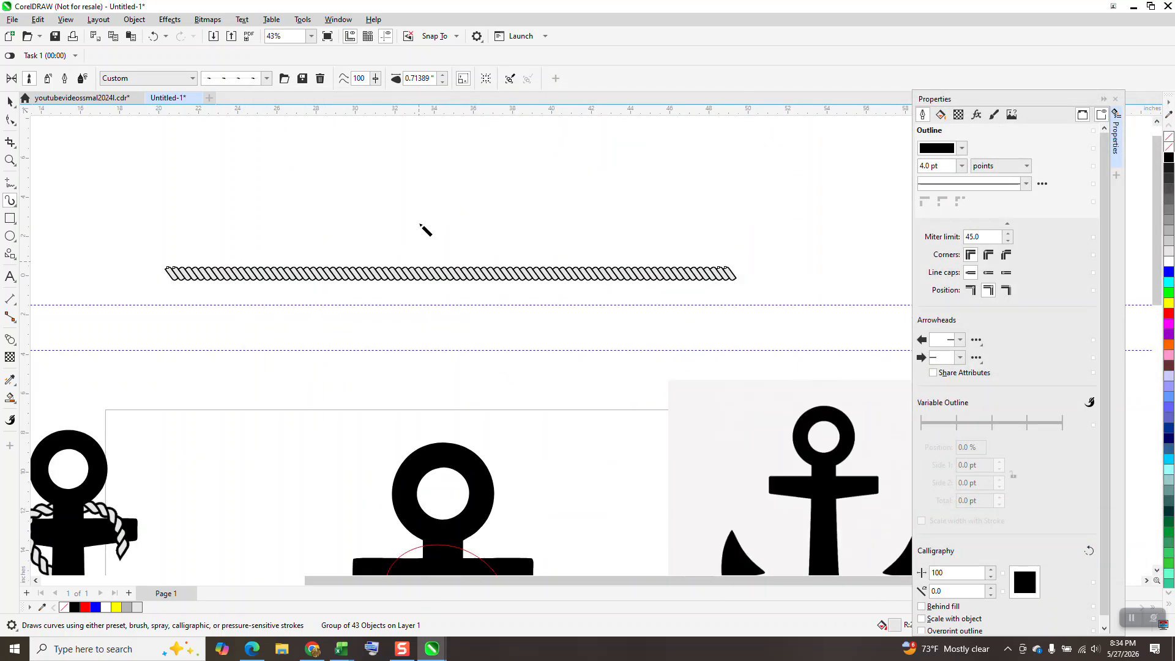
pyautogui.scroll(-1, 468, 327)
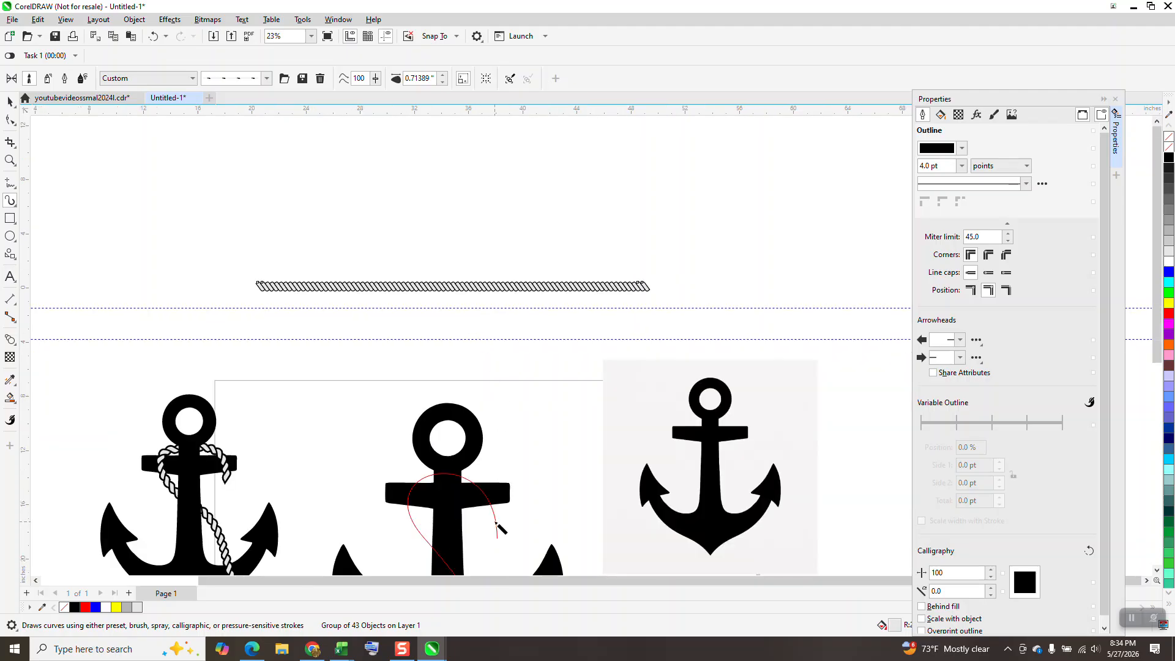
pyautogui.moveTo(497, 525); pyautogui.dragTo(497, 532)
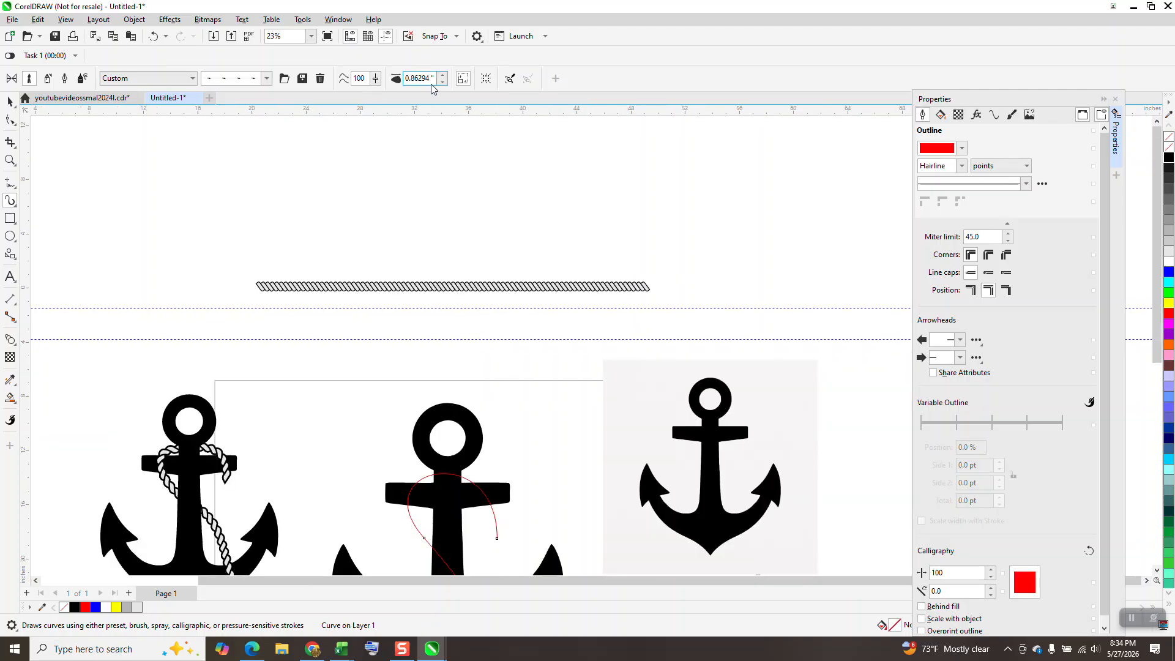
pyautogui.scroll(-1, 483, 126)
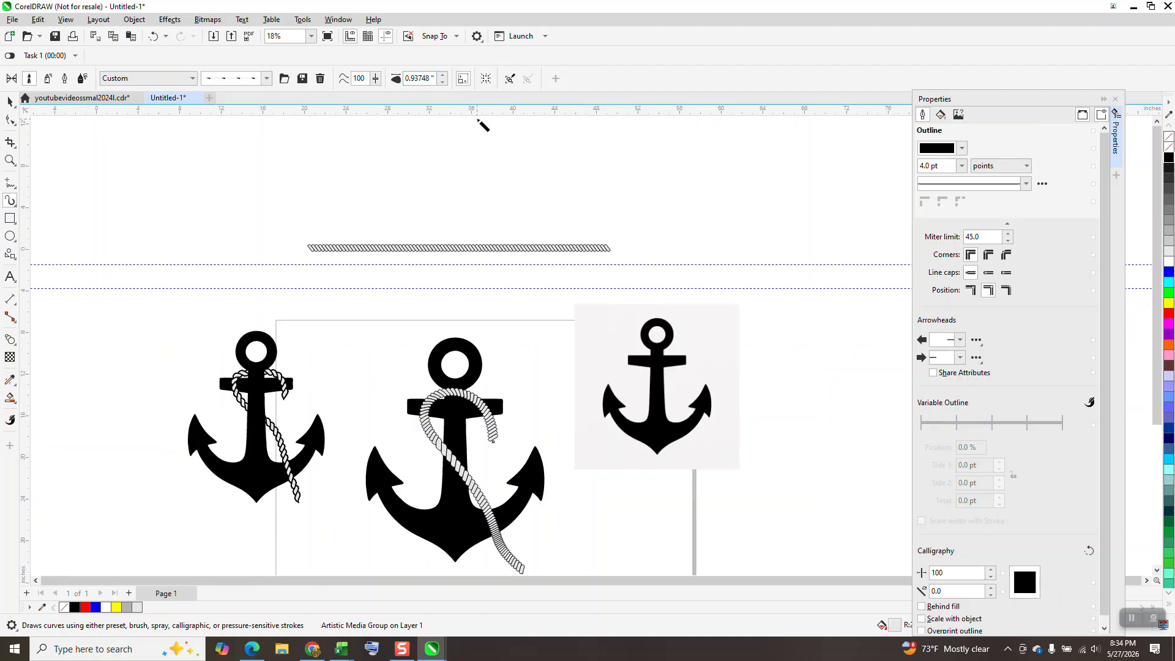
pyautogui.click(10, 160)
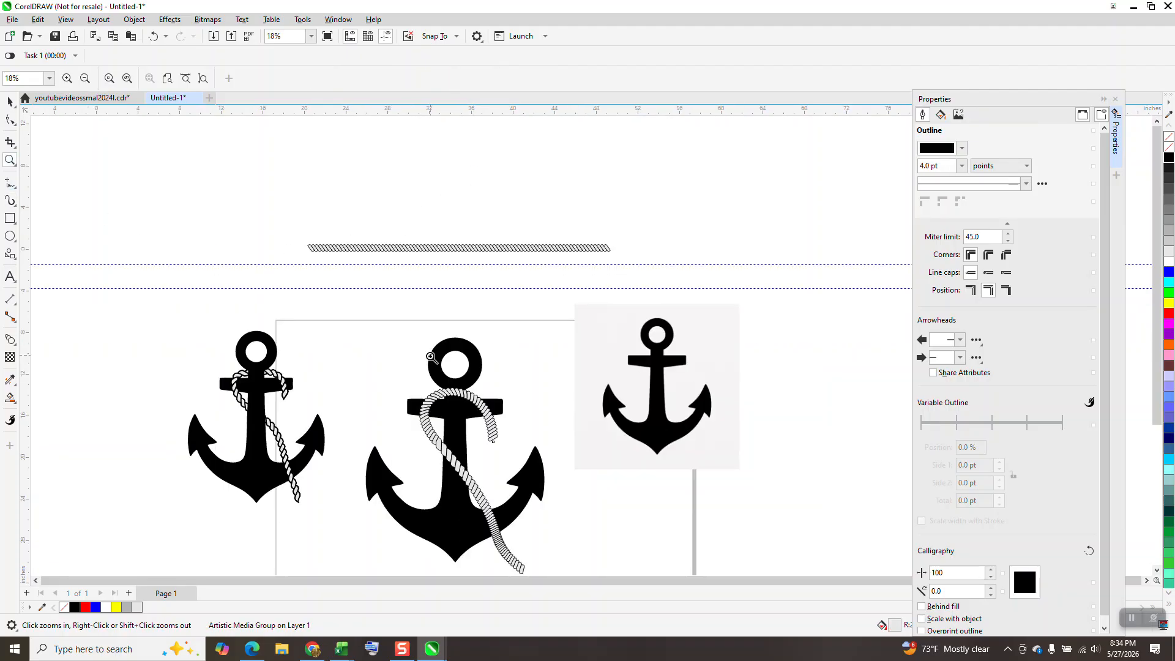
pyautogui.moveTo(393, 366); pyautogui.dragTo(570, 532)
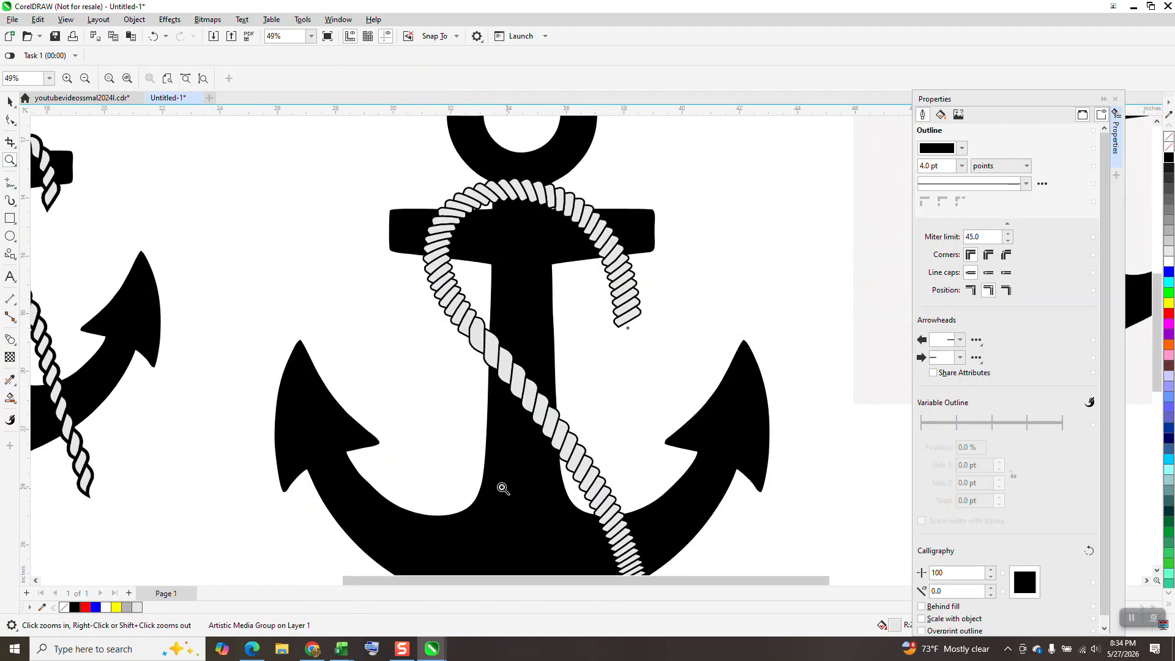
pyautogui.scroll(-2, 483, 475)
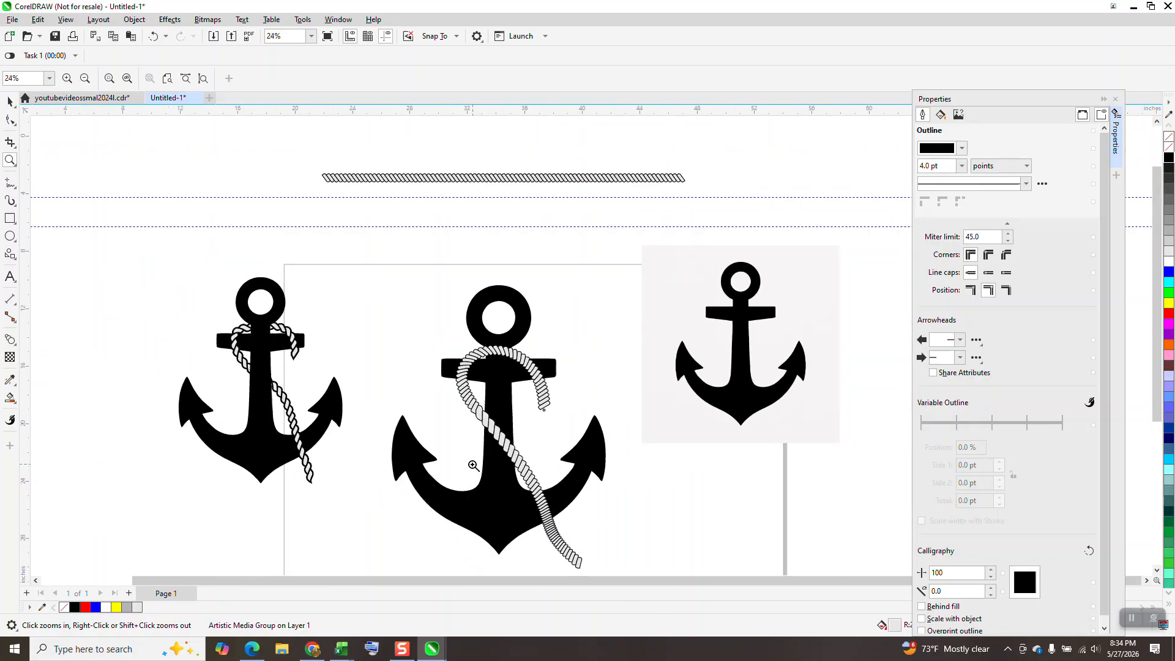
pyautogui.scroll(-1, 480, 471)
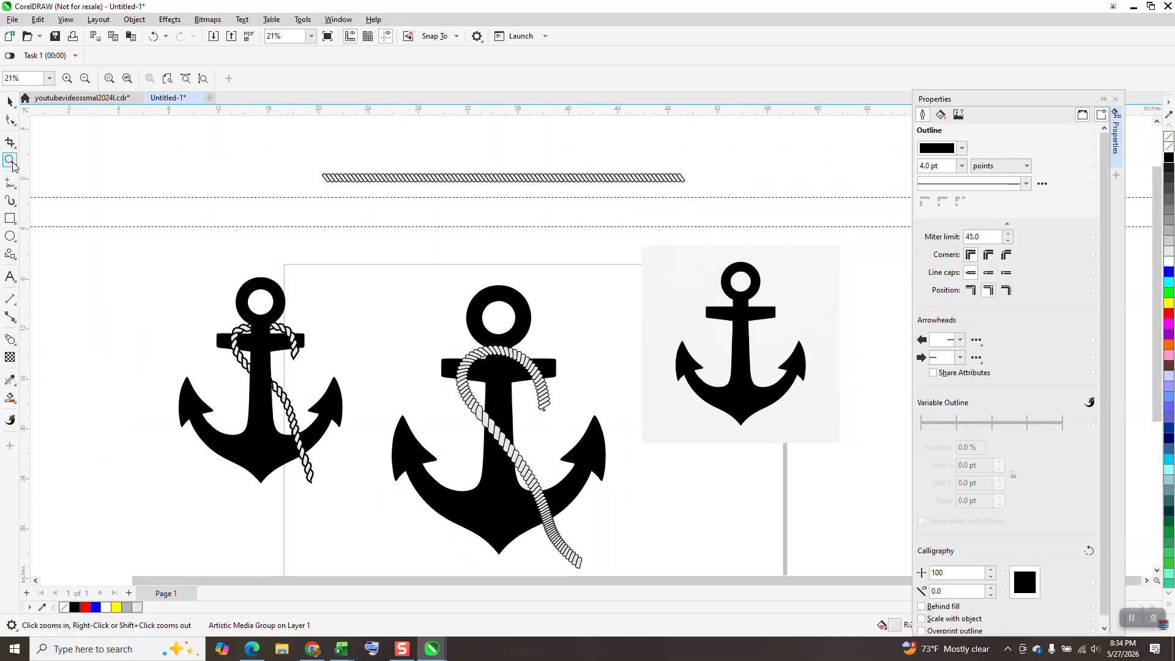
pyautogui.moveTo(450, 331); pyautogui.dragTo(635, 576)
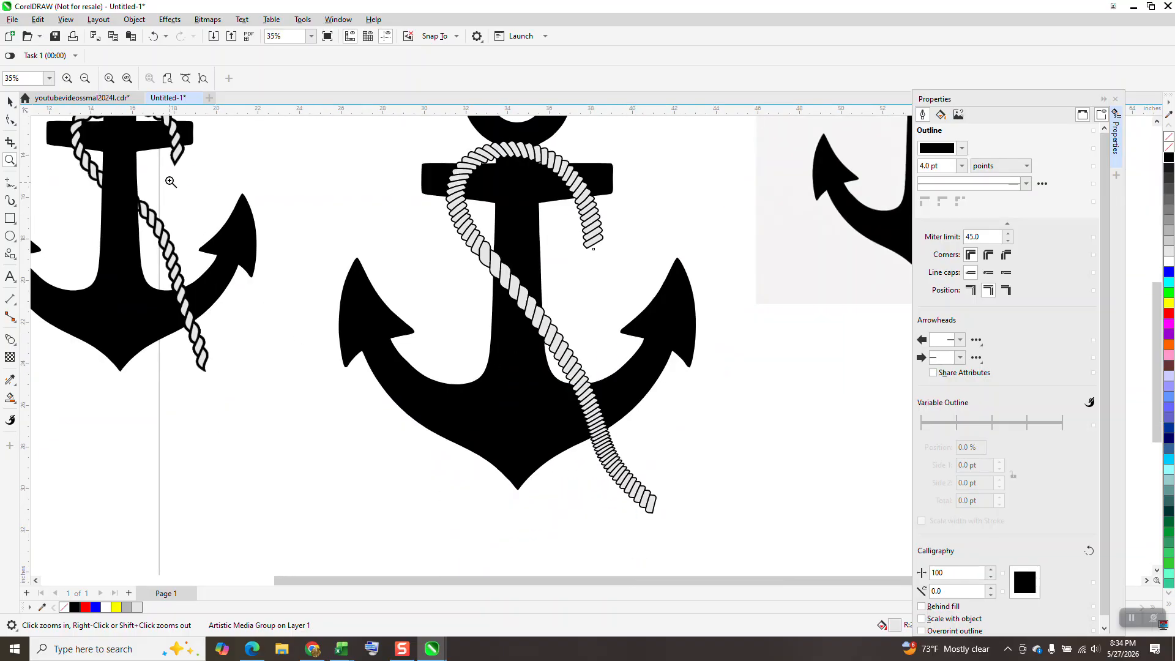
pyautogui.click(154, 36)
pyautogui.click(154, 36)
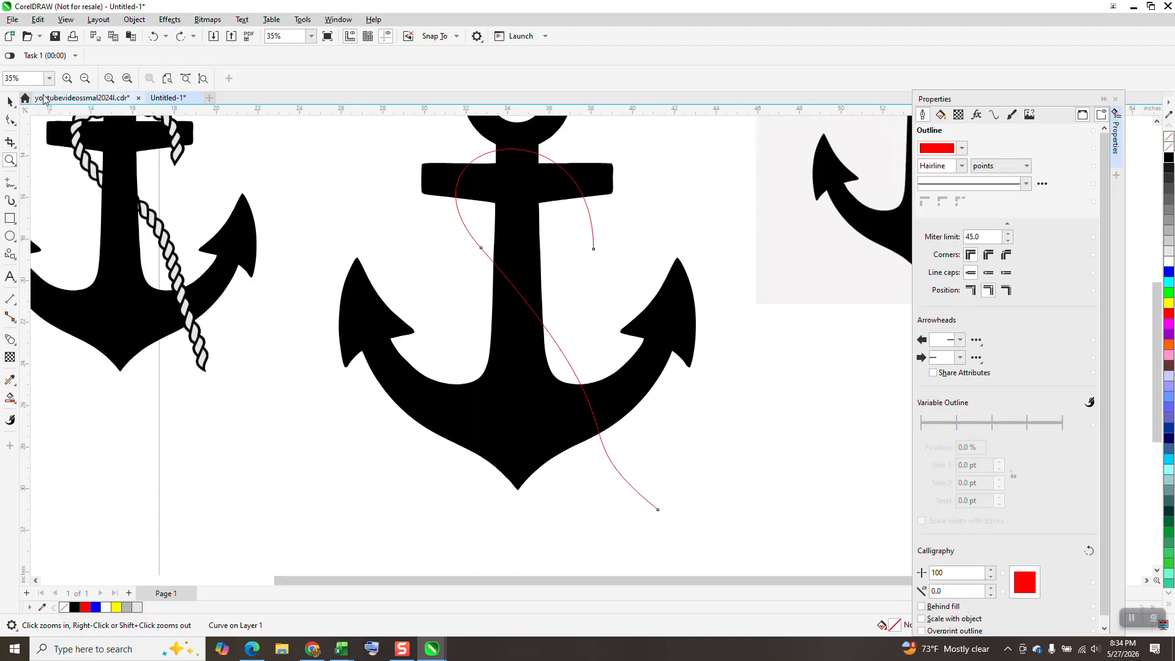
# - Replace the red path with a freehand curve about 8.91 by 16.16 inches, looping over the crossbar and trailing diagonally below the anchor's right arm
pyautogui.click(10, 101)
pyautogui.press('Delete')
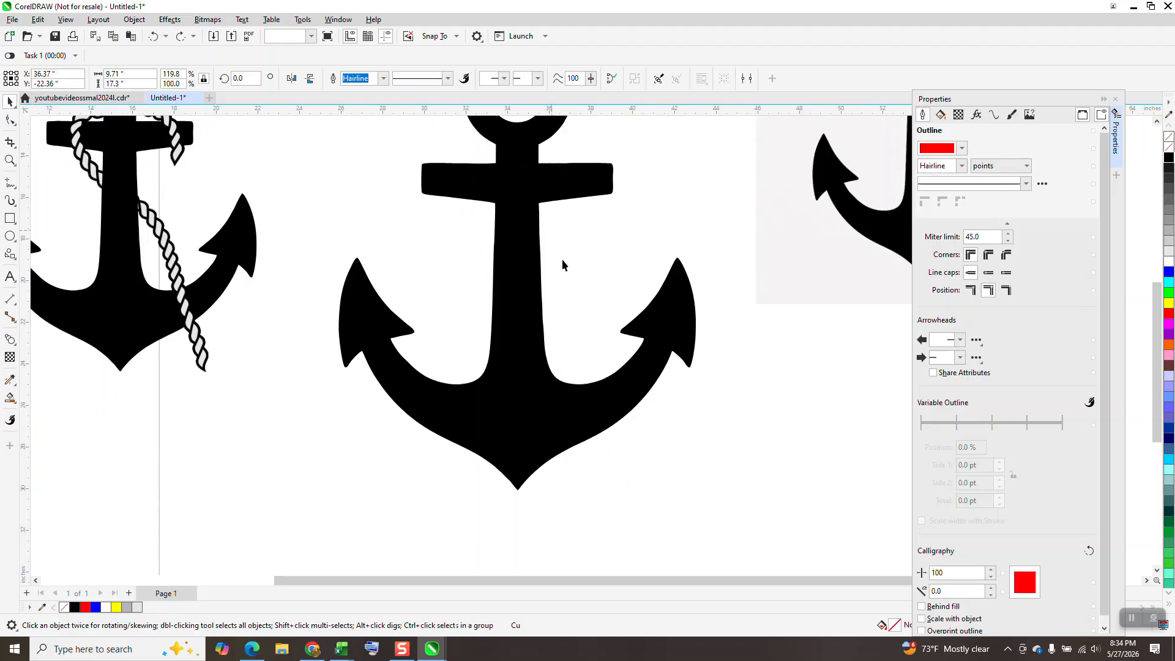
pyautogui.click(11, 184)
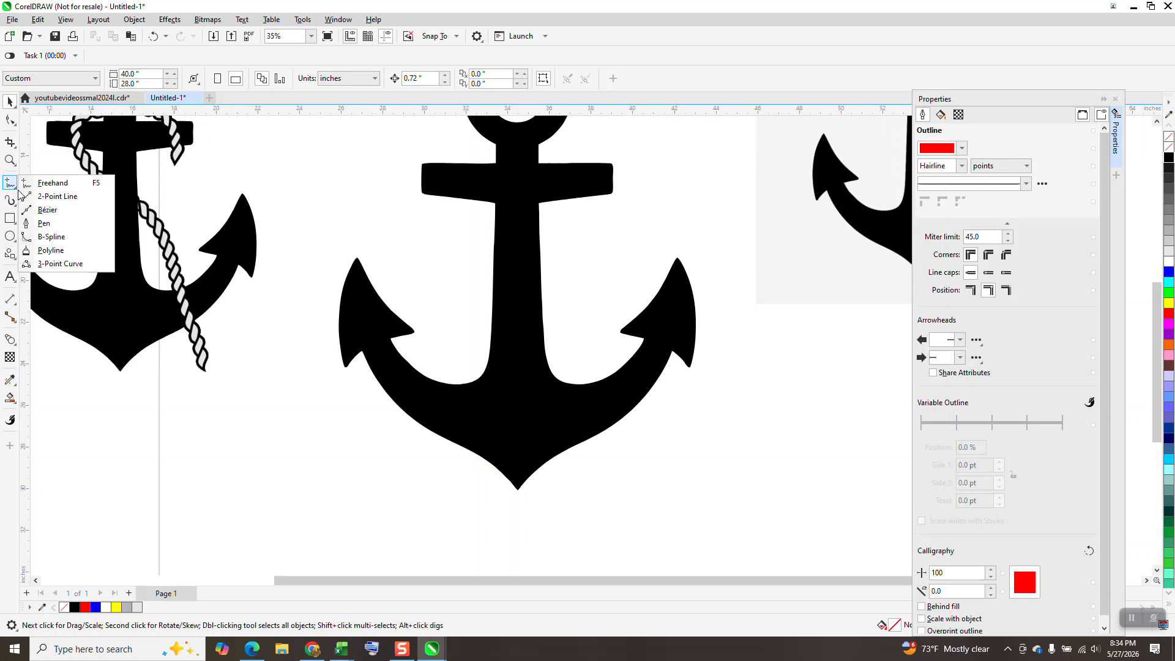
pyautogui.click(53, 183)
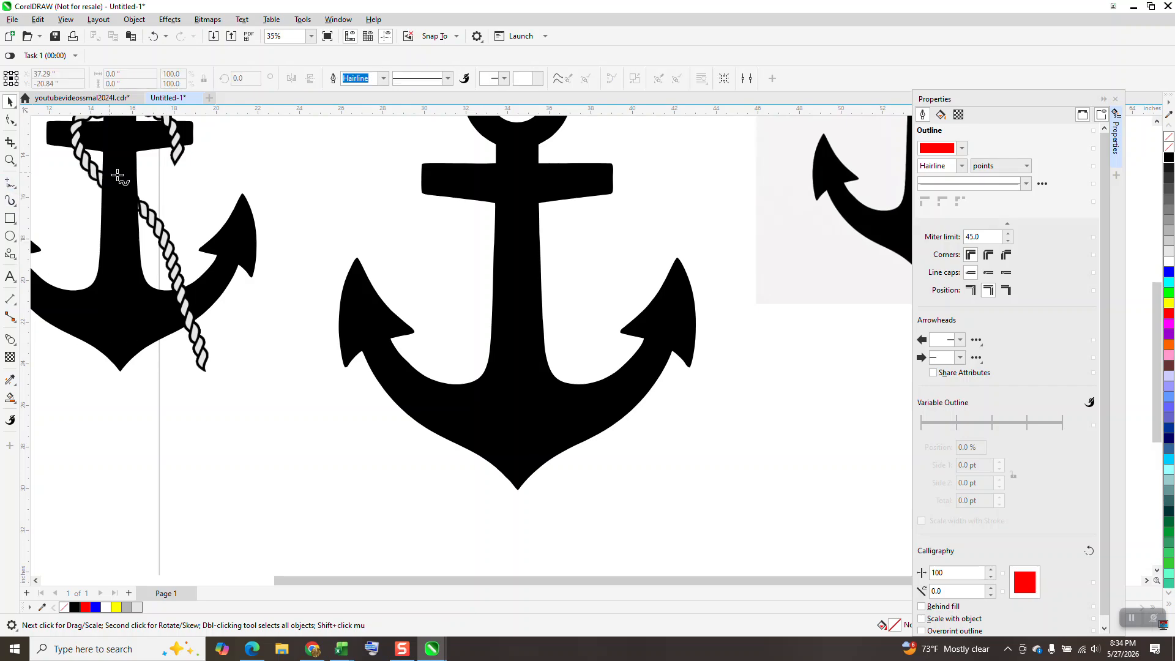
pyautogui.moveTo(599, 238)
pyautogui.mouseDown()
pyautogui.moveTo(553, 161)
pyautogui.moveTo(507, 154)
pyautogui.moveTo(461, 177)
pyautogui.moveTo(465, 235)
pyautogui.moveTo(614, 403)
pyautogui.moveTo(639, 488)
pyautogui.mouseUp()
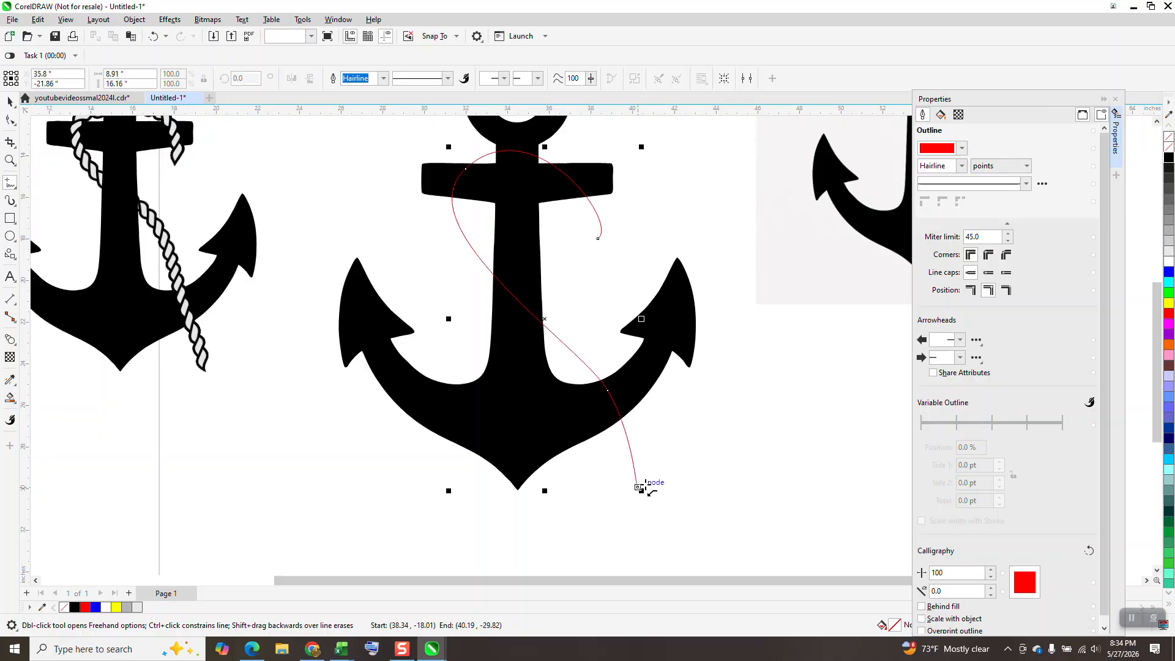
# - Try deleting the node on the new curve's lower part with the Shape tool, and undo it
pyautogui.press('F10')
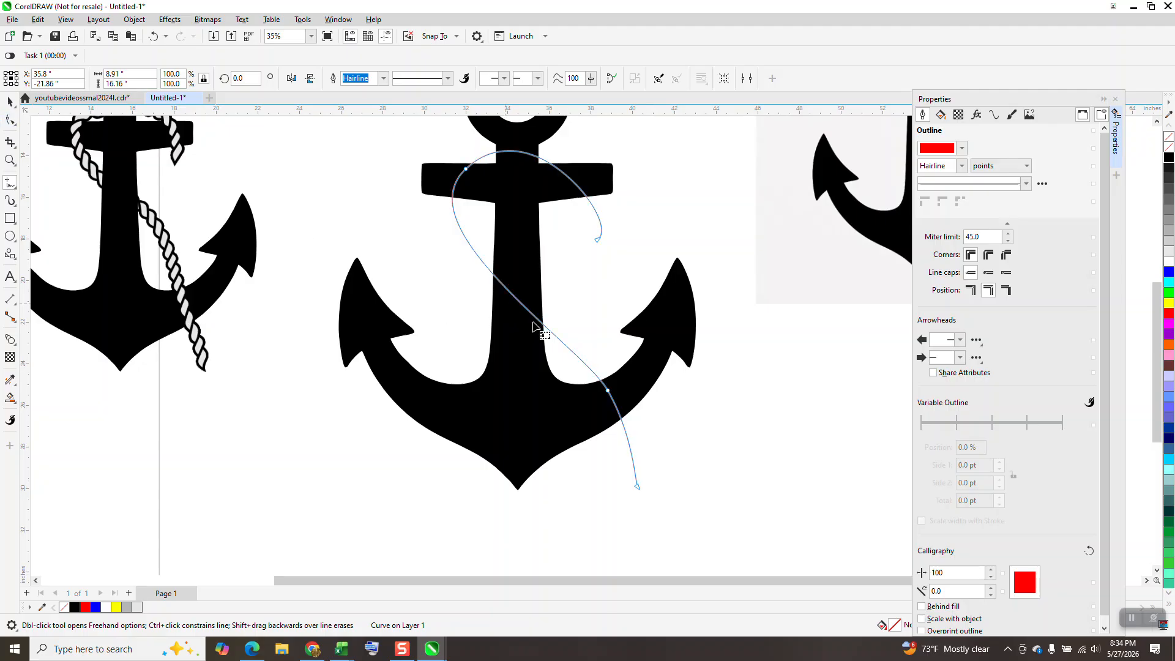
pyautogui.press('Delete')
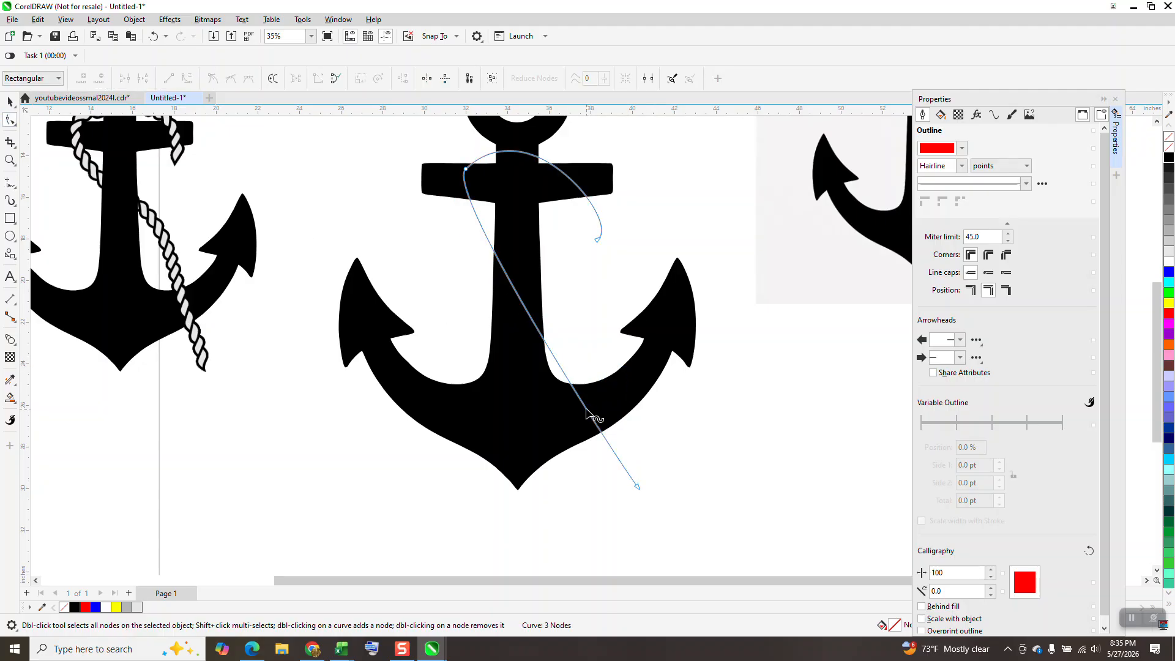
pyautogui.click(153, 36)
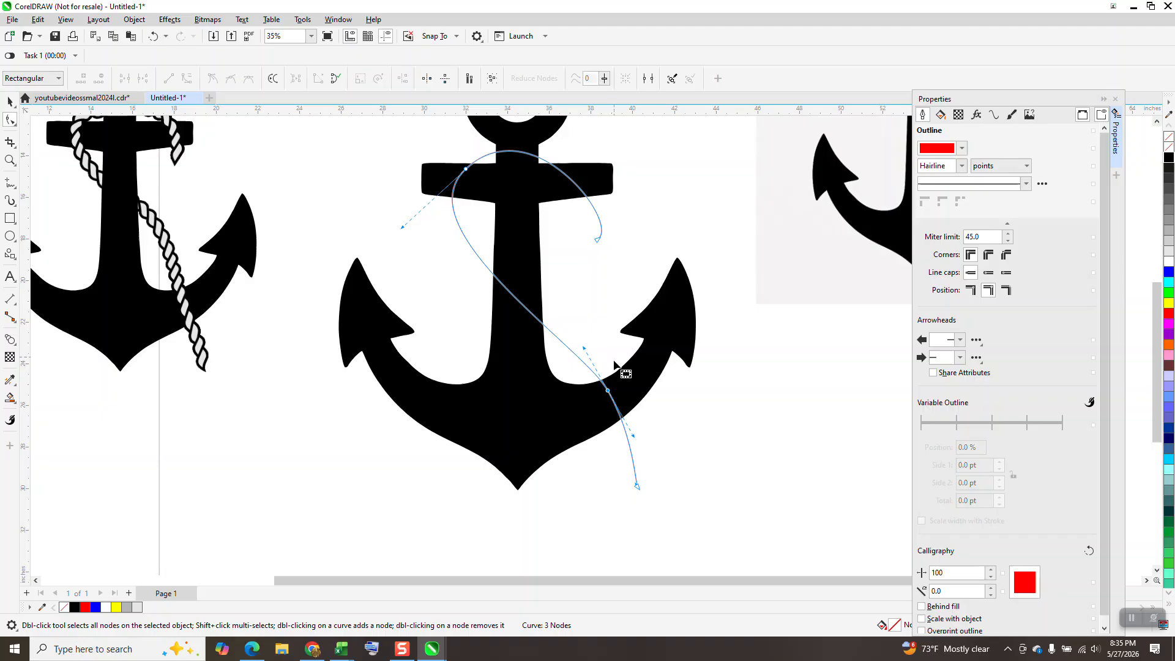
# - Adjust the lower node's handle and move the curve's upper end node outward with its handle upright, just below the crossbar's right end
pyautogui.moveTo(586, 346); pyautogui.dragTo(597, 331)
pyautogui.click(599, 243)
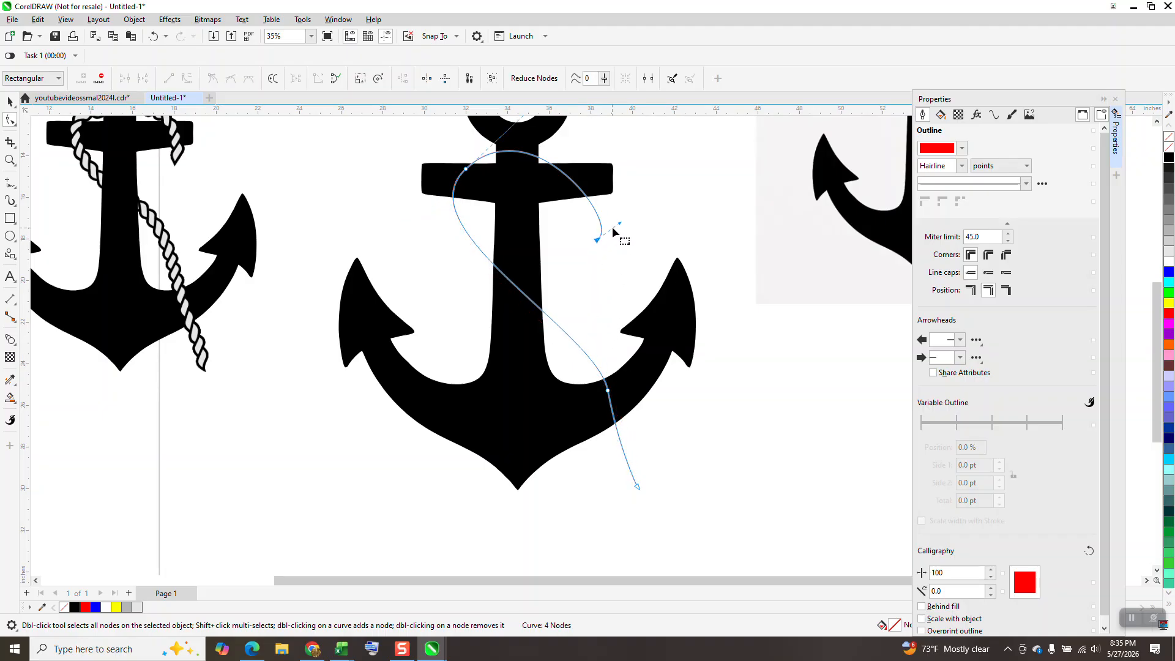
pyautogui.moveTo(618, 226)
pyautogui.mouseDown()
pyautogui.moveTo(597, 206)
pyautogui.moveTo(611, 234)
pyautogui.mouseUp()
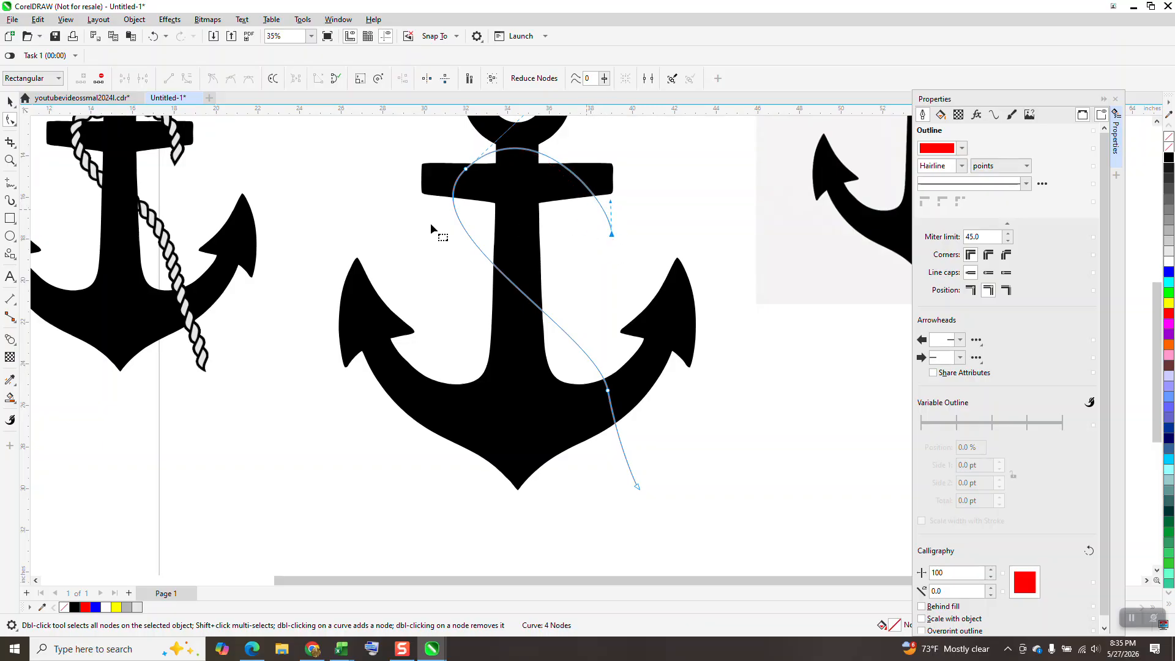
# - Look up the adjusted red curve's length and set the rope row's width to 27.73 inches with proportions locked
pyautogui.click(10, 102)
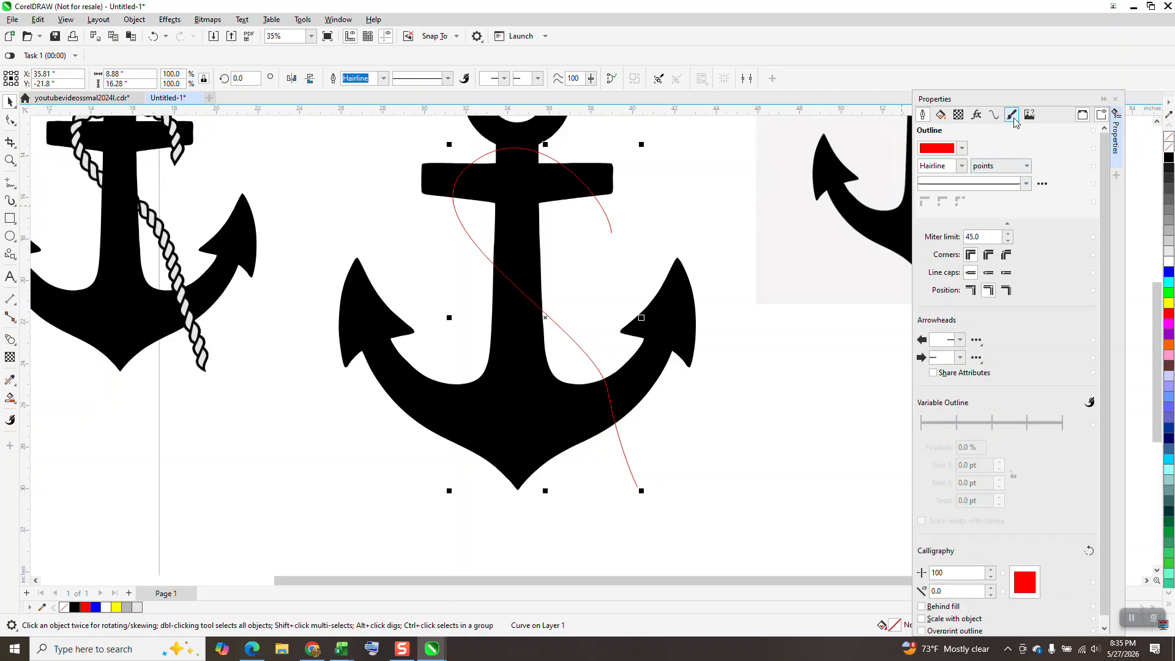
pyautogui.click(993, 115)
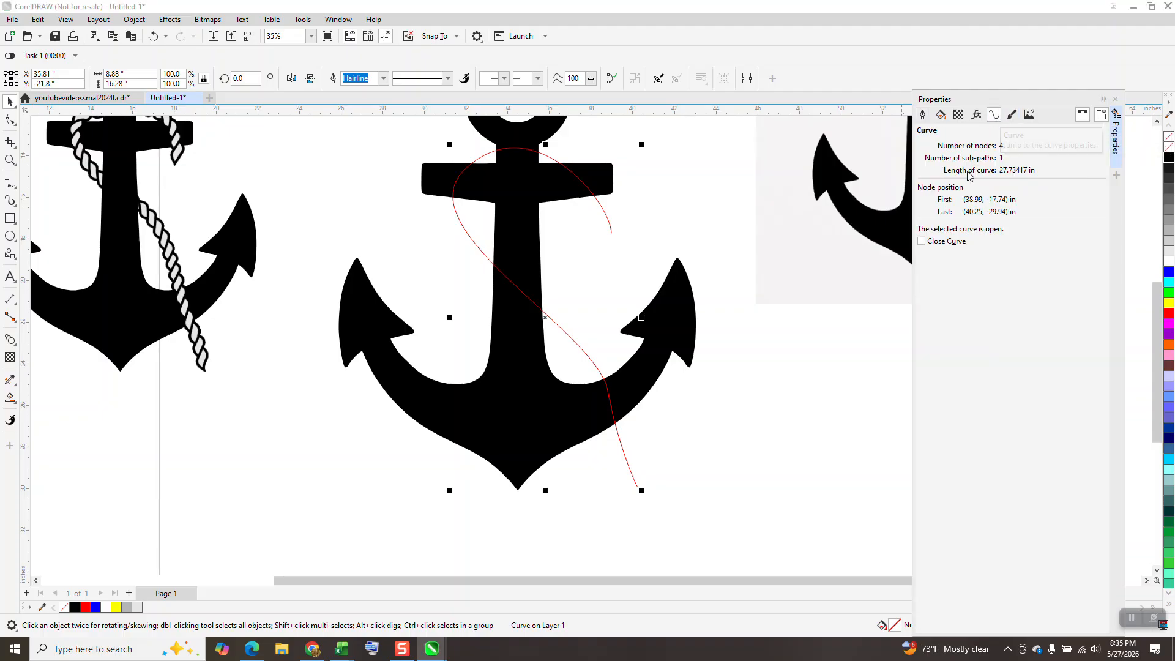
pyautogui.click(722, 245)
pyautogui.scroll(-5, 654, 321)
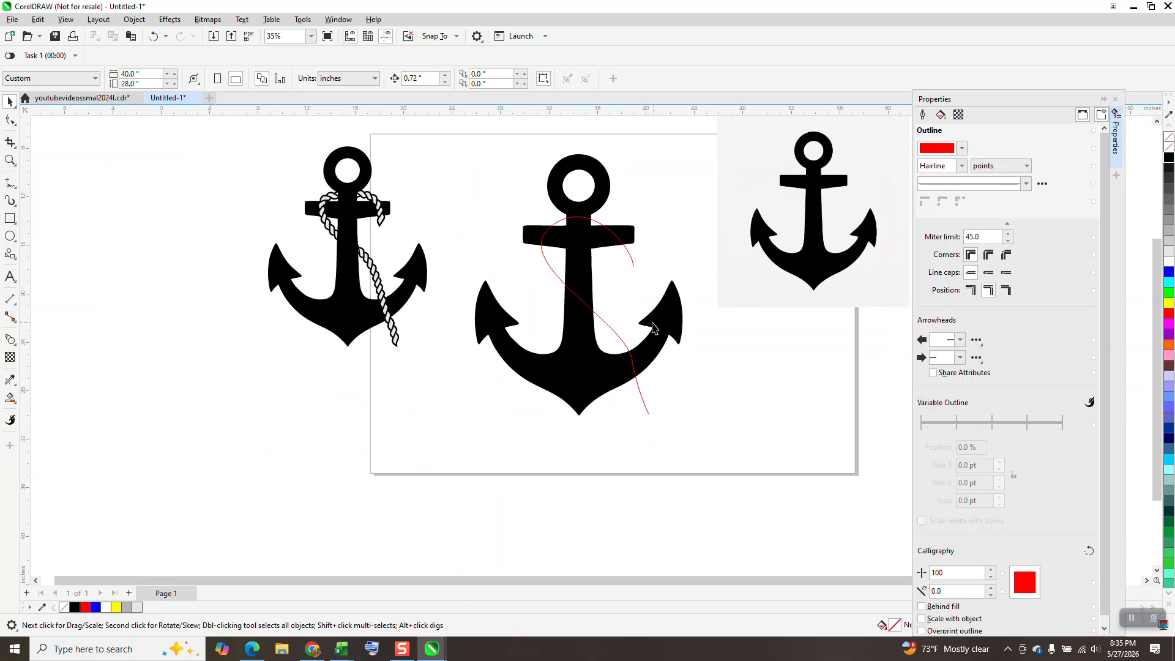
pyautogui.click(614, 145)
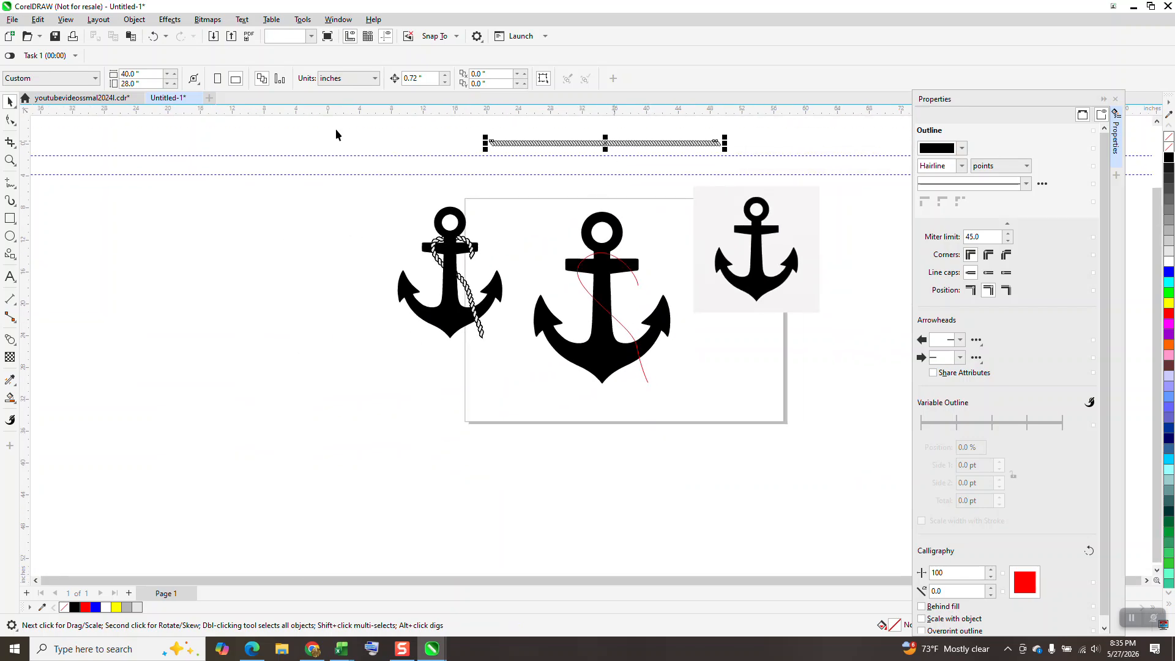
pyautogui.click(145, 73)
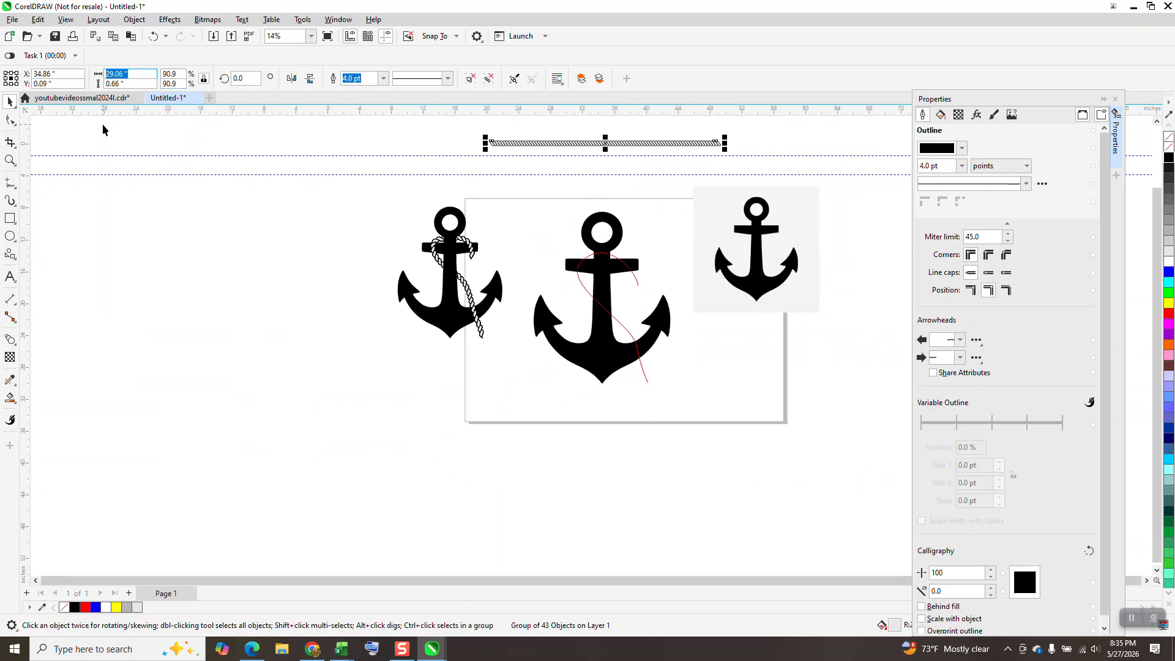
pyautogui.write('27.73')
pyautogui.press('Return')
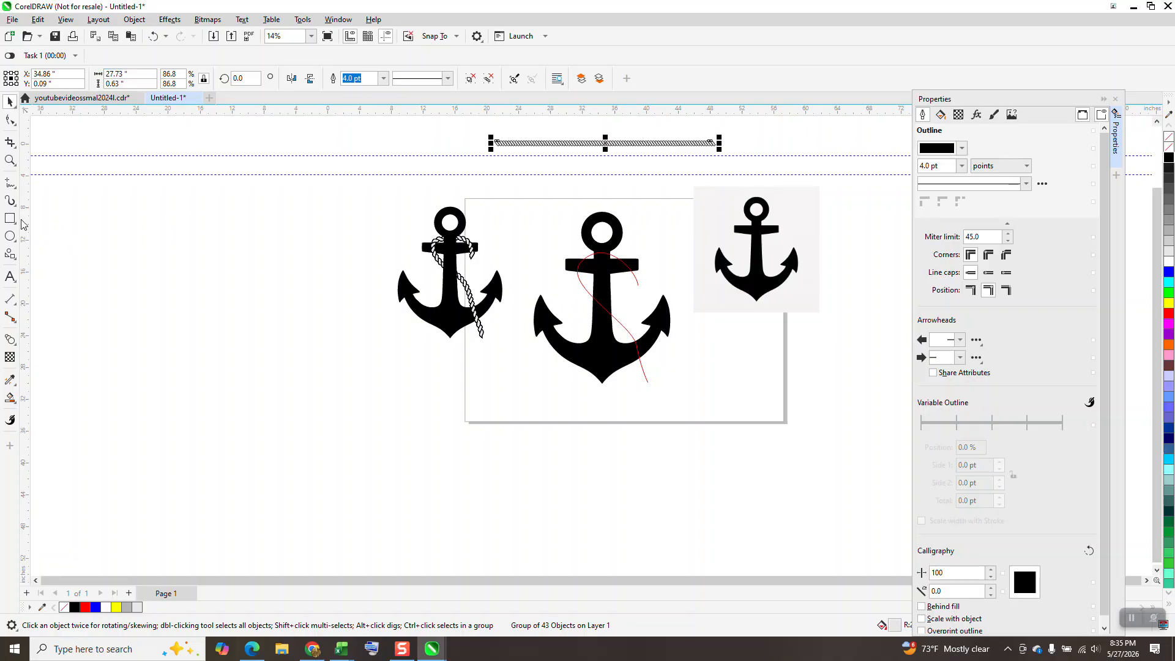
# - Save the resized rope row as an Artistic Media brush named AROPE3
pyautogui.press('i')
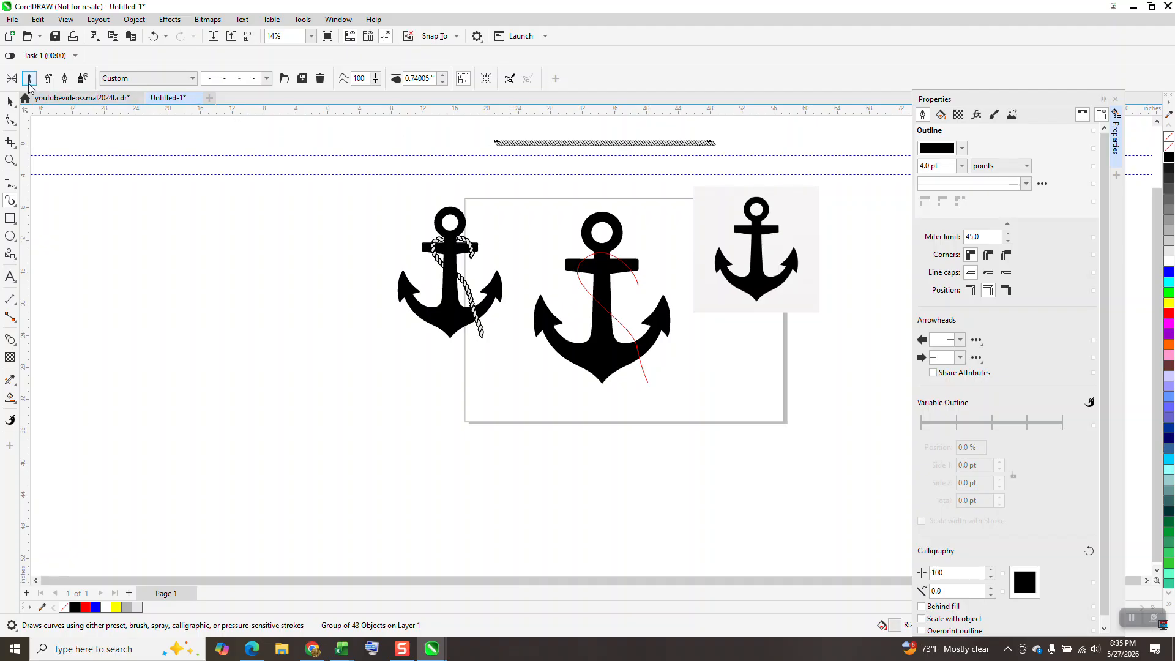
pyautogui.click(302, 79)
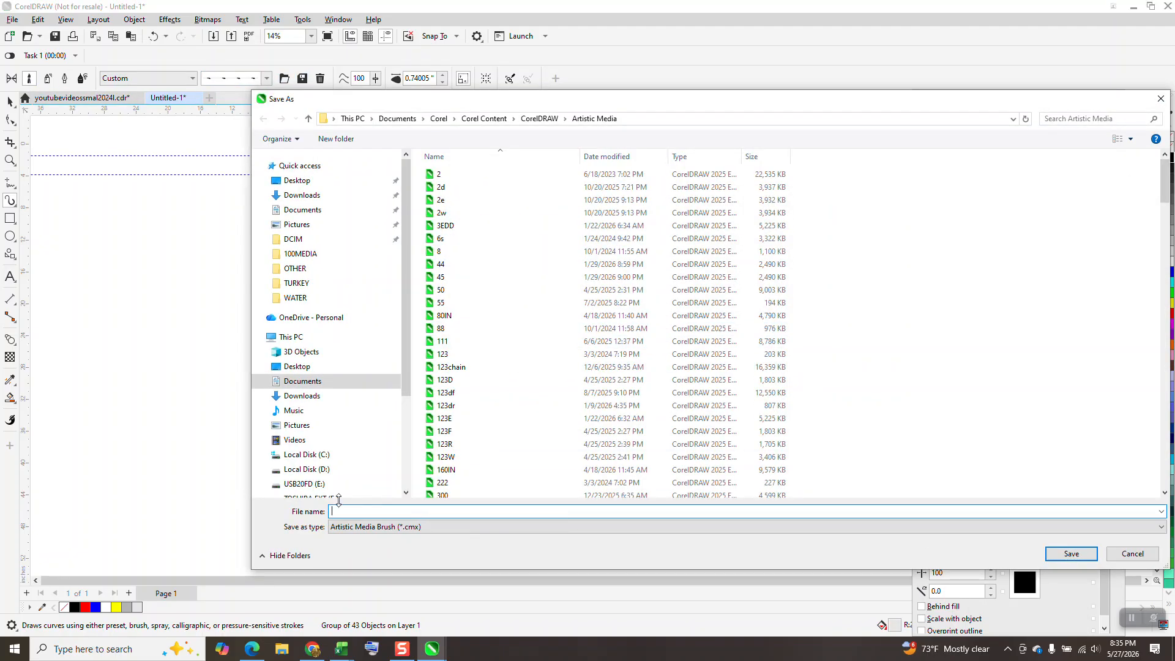
pyautogui.write('AROPER')
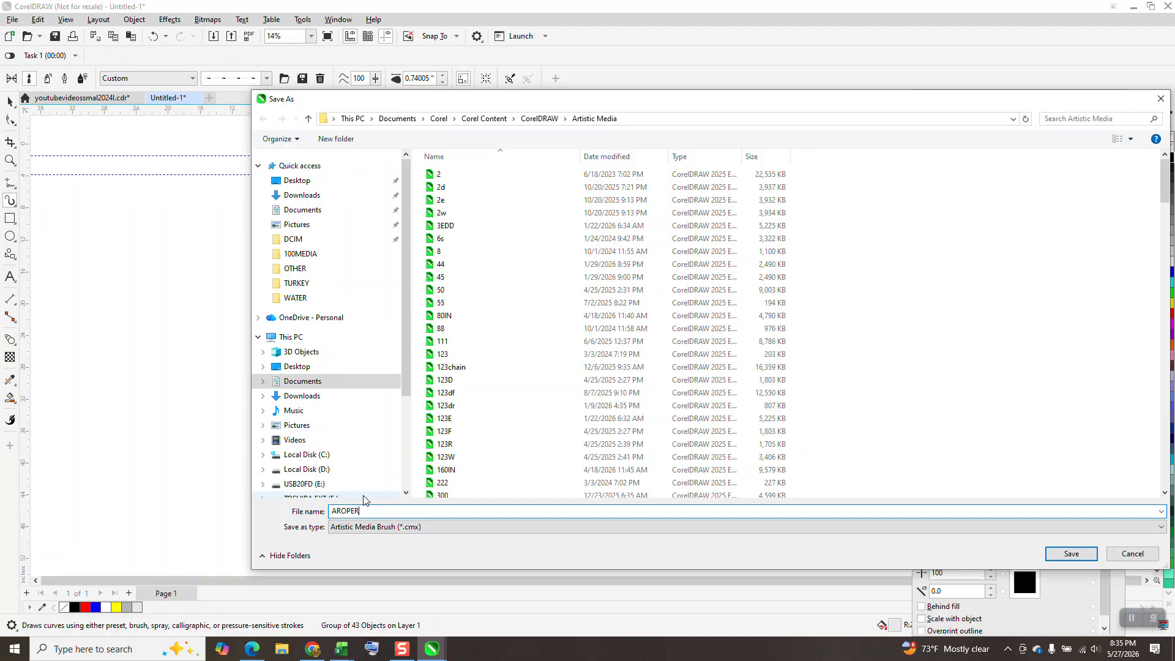
pyautogui.press('BackSpace')
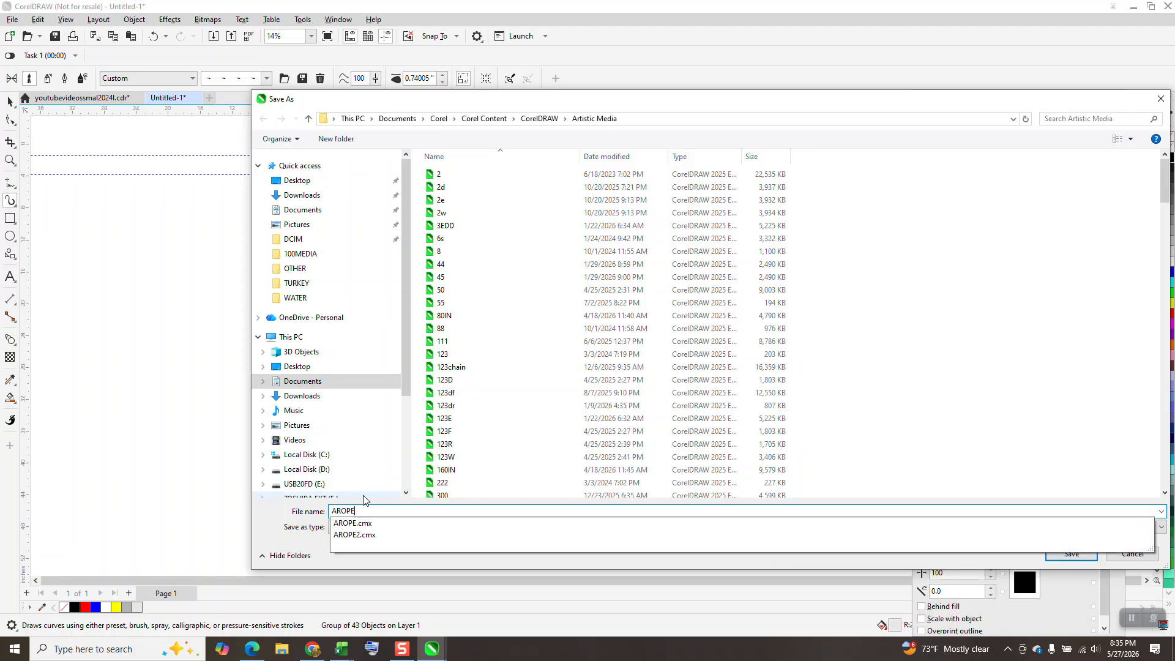
pyautogui.write('3')
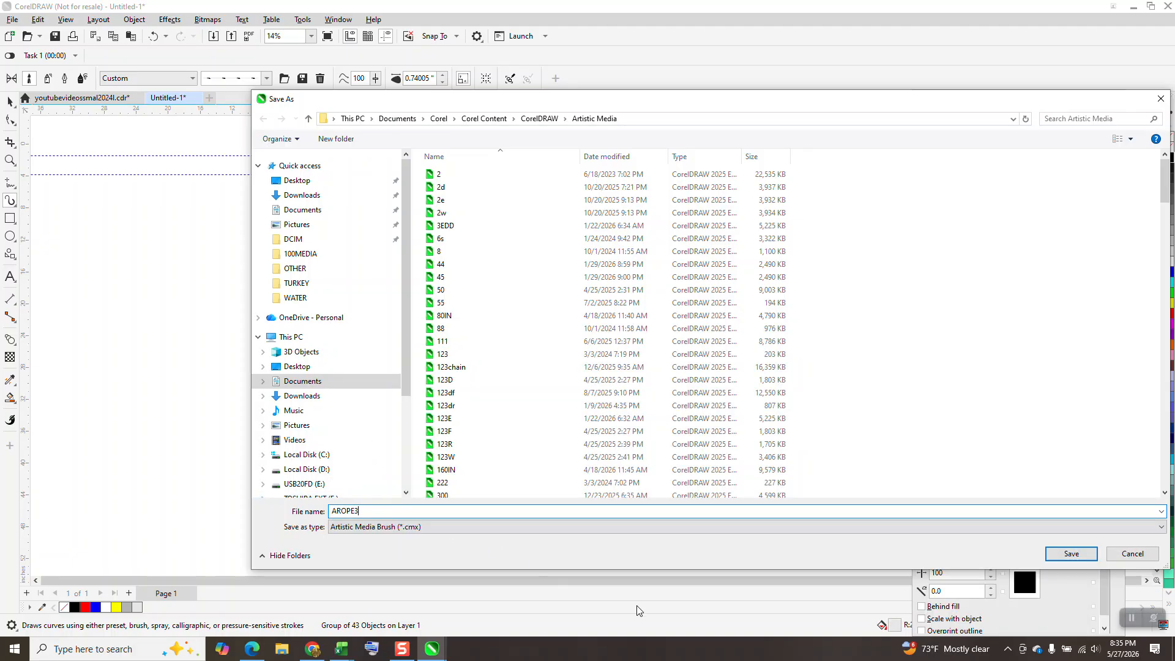
pyautogui.click(1088, 557)
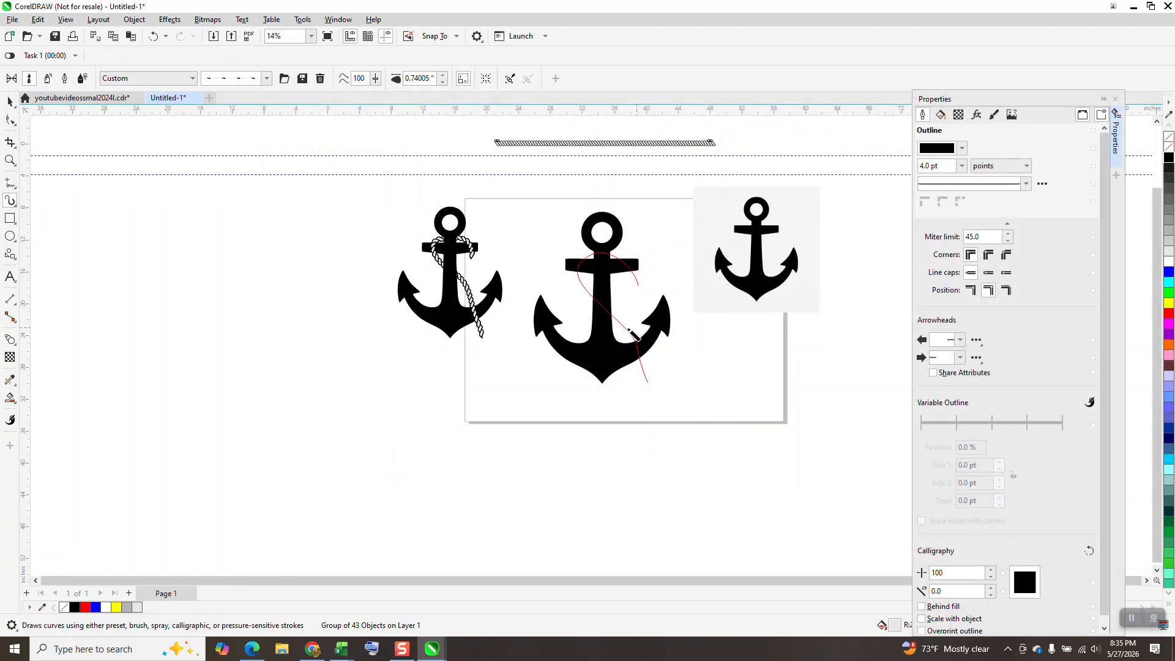
# - Apply the saved rope brush to the red curve on the middle anchor with a stroke width of 0.84294 inches and inspect it
pyautogui.click(628, 331)
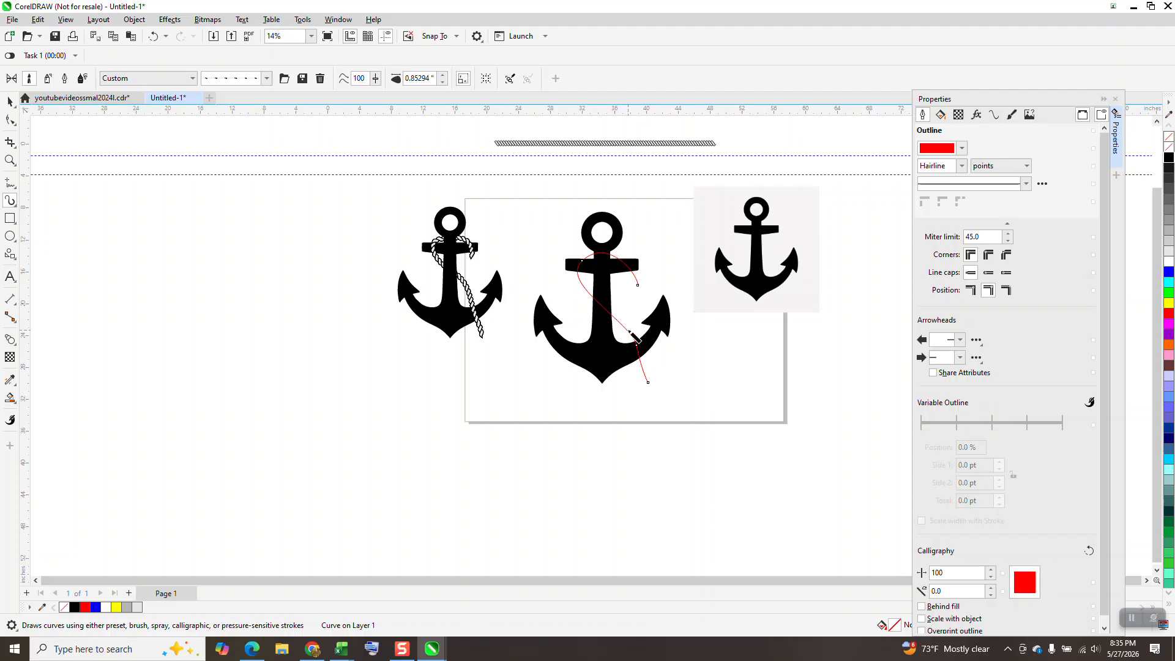
pyautogui.click(442, 81)
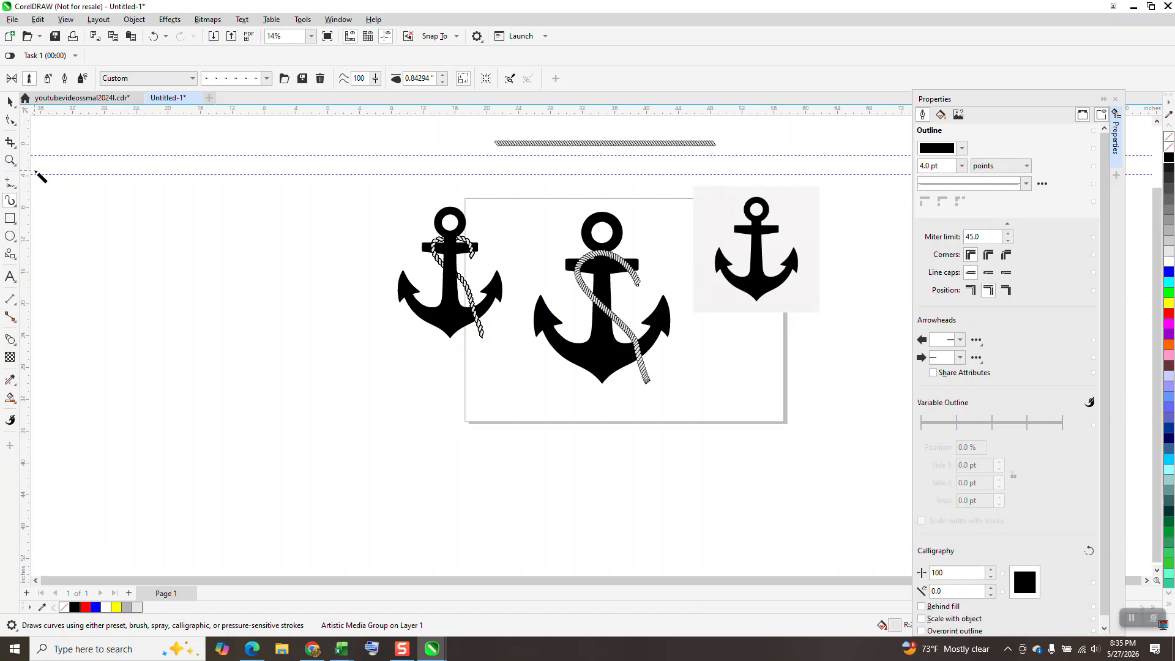
pyautogui.click(11, 161)
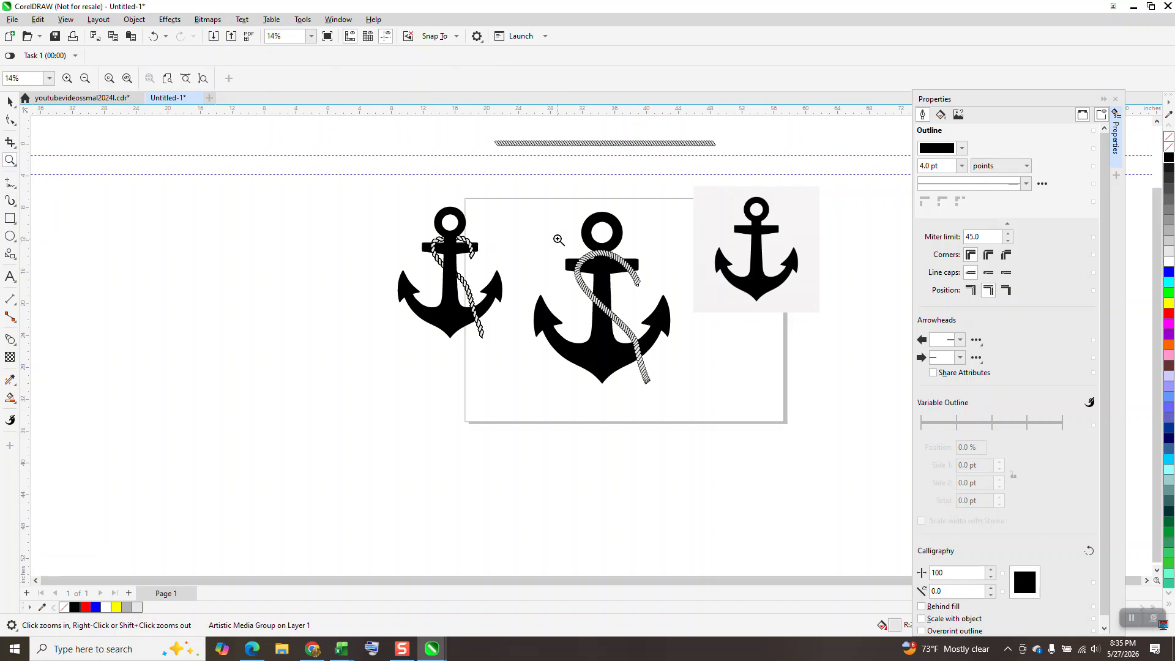
pyautogui.moveTo(558, 238); pyautogui.dragTo(713, 405)
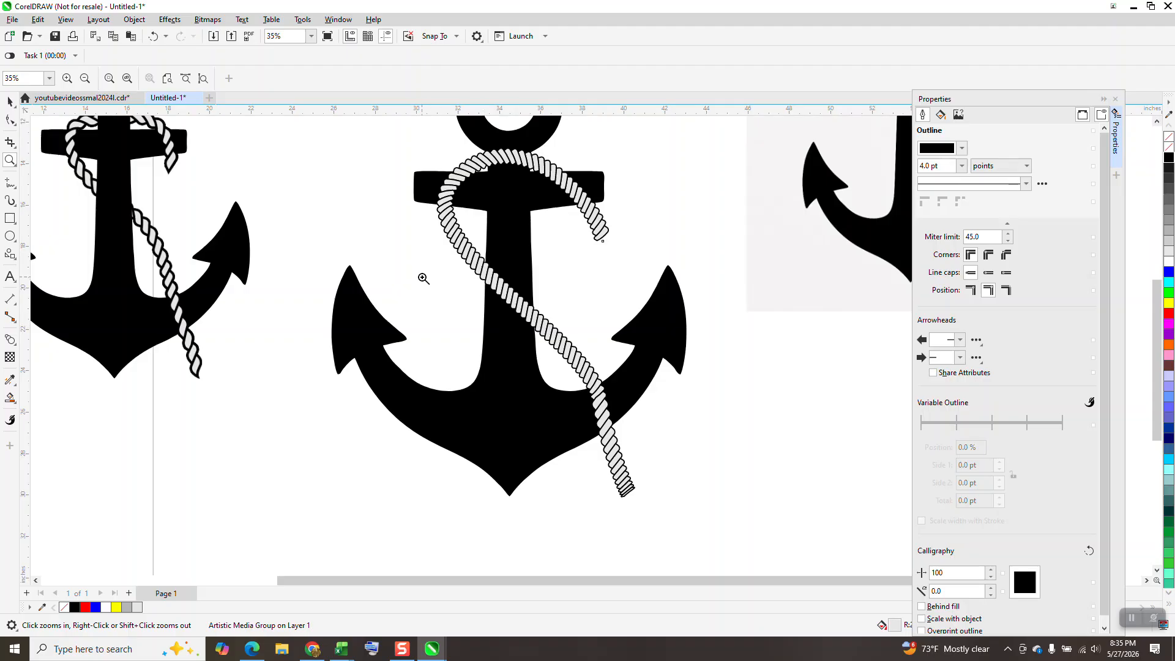
pyautogui.scroll(-1, 430, 275)
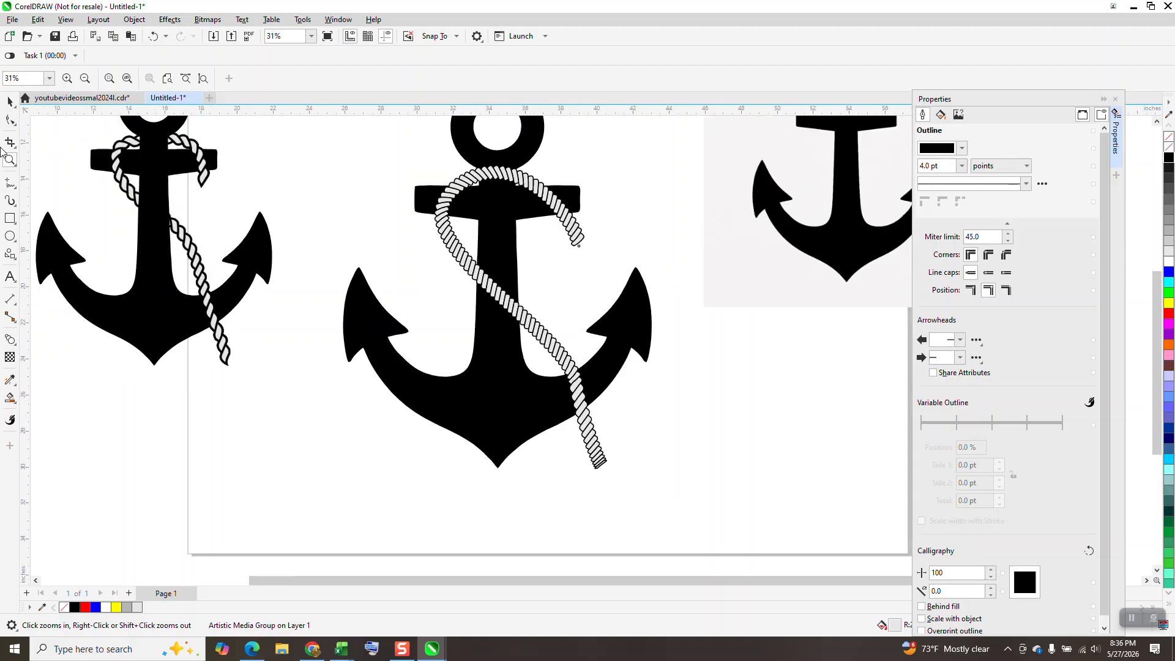
# - Reshape the rope's path by moving its upper end node outward and the crossbar's left loop node slightly up and outward
pyautogui.click(9, 101)
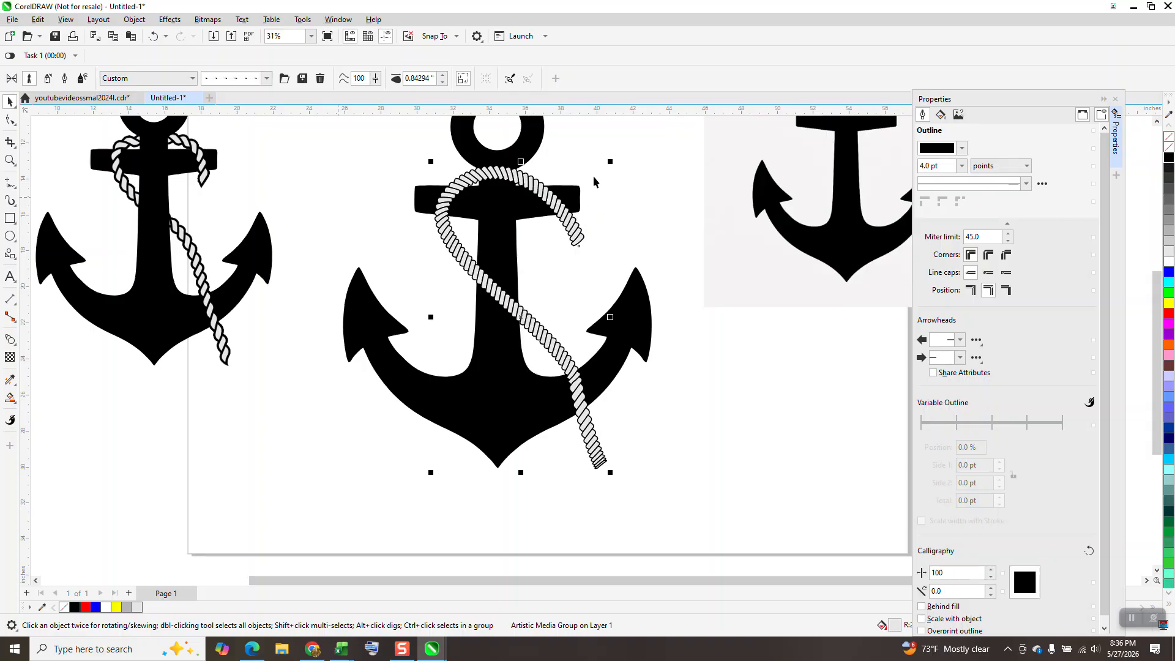
pyautogui.click(9, 218)
pyautogui.click(10, 159)
pyautogui.moveTo(428, 160); pyautogui.dragTo(639, 283)
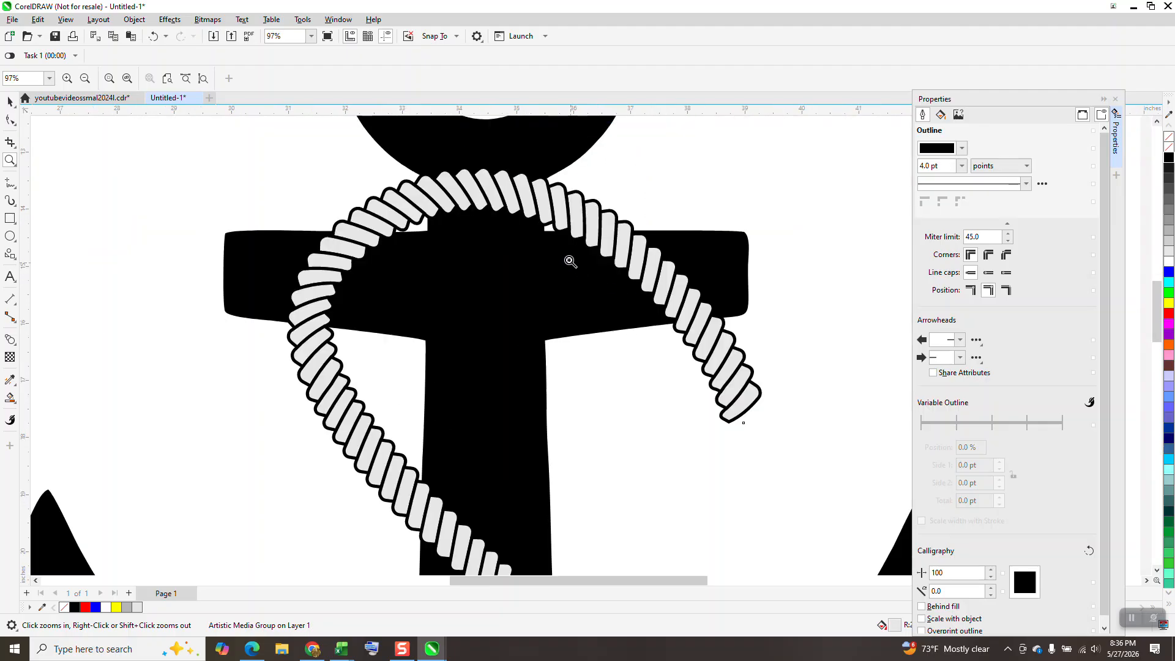
pyautogui.click(10, 119)
pyautogui.click(759, 382)
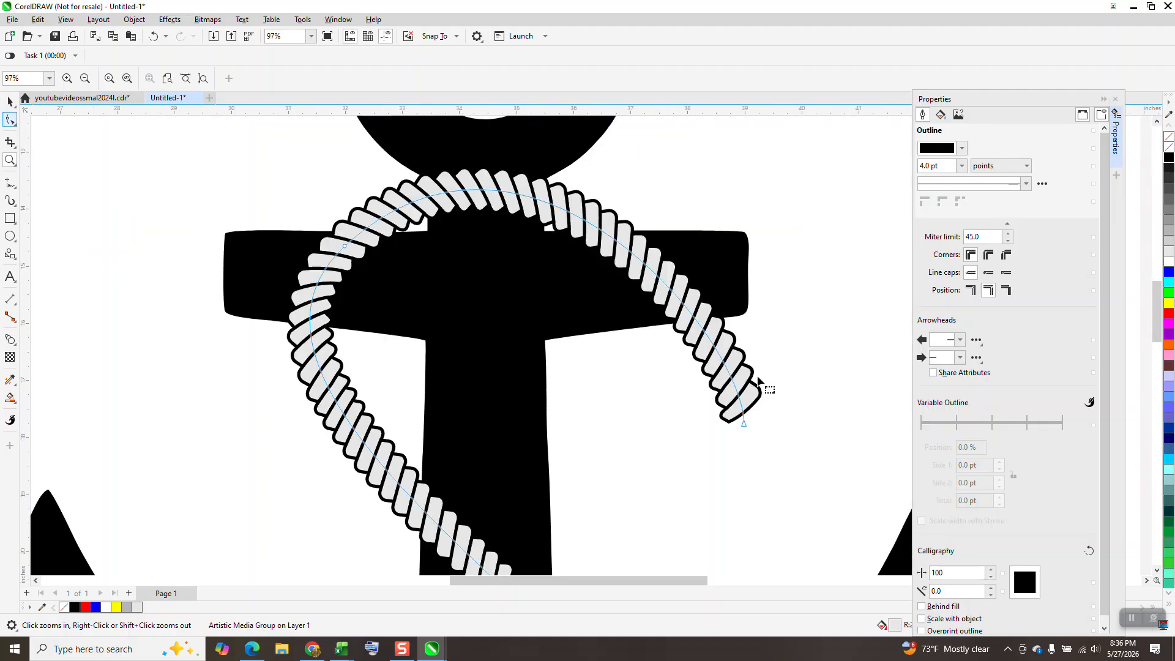
pyautogui.moveTo(747, 427); pyautogui.dragTo(764, 405)
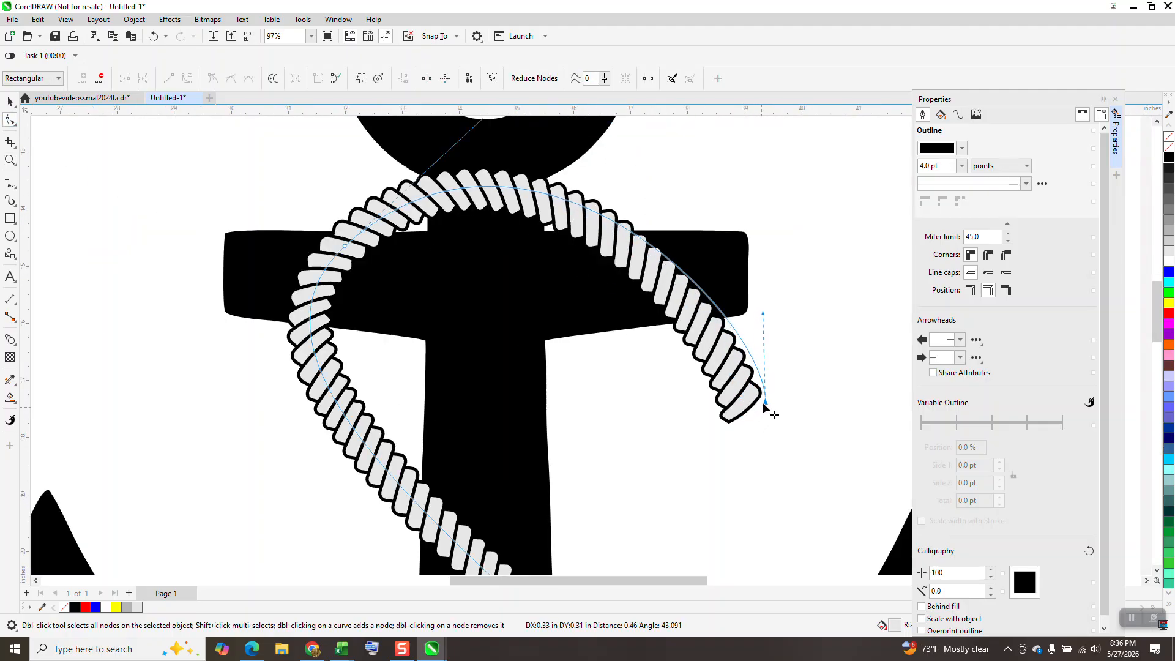
pyautogui.scroll(-2, 403, 348)
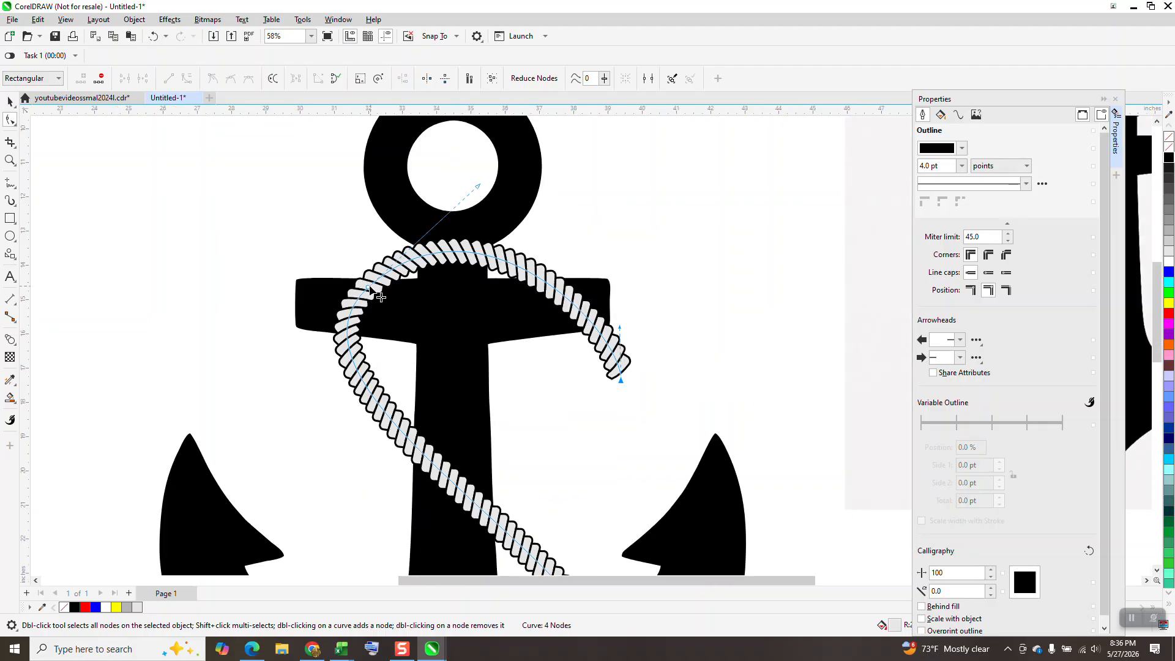
pyautogui.moveTo(369, 288); pyautogui.dragTo(356, 279)
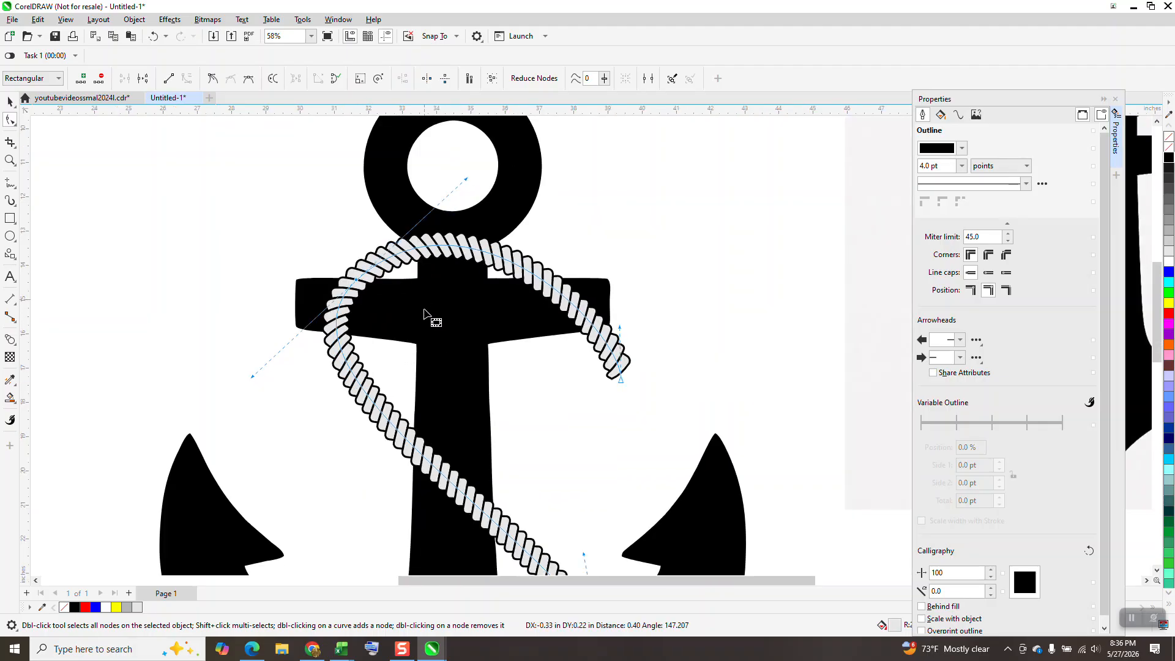
# - Reposition the rope's end node lower below the crossbar's right end, and add a node on the upper right curve, nudging it outward
pyautogui.moveTo(620, 379); pyautogui.dragTo(637, 389)
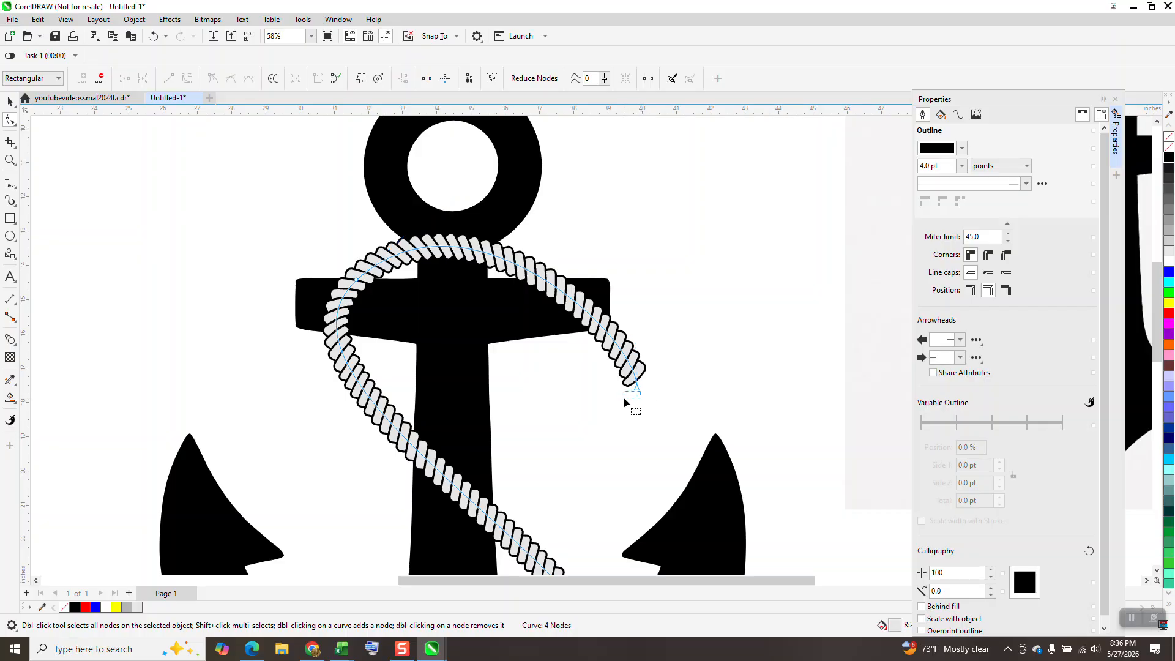
pyautogui.moveTo(637, 390); pyautogui.dragTo(620, 404)
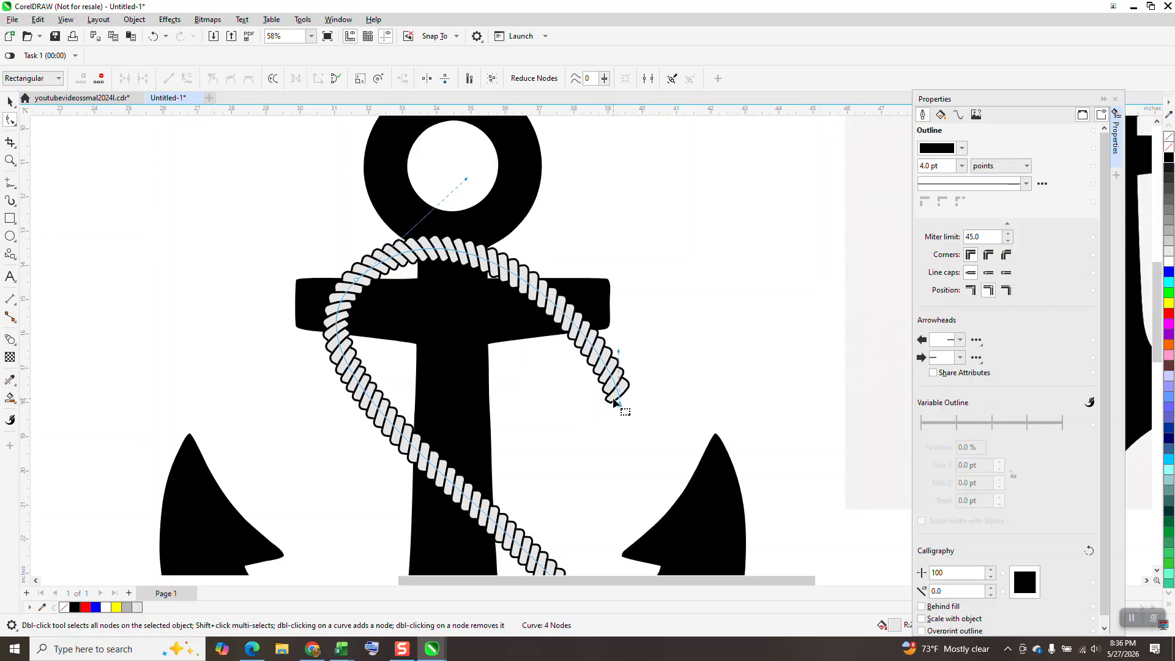
pyautogui.scroll(-1, 597, 368)
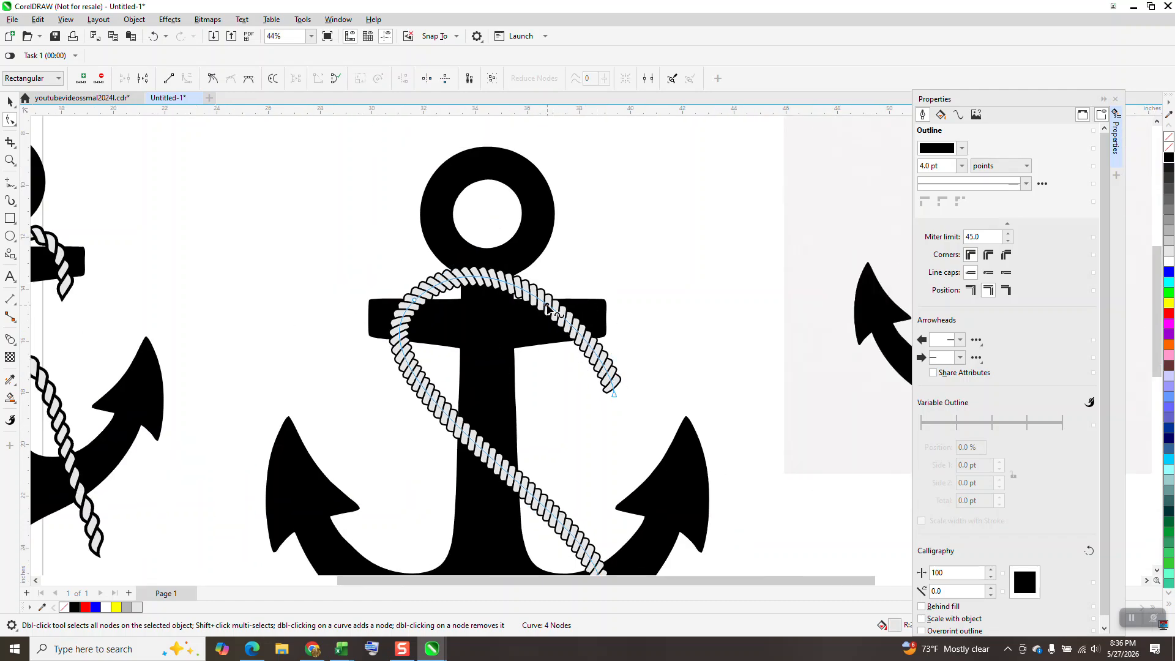
pyautogui.moveTo(554, 315); pyautogui.dragTo(558, 311)
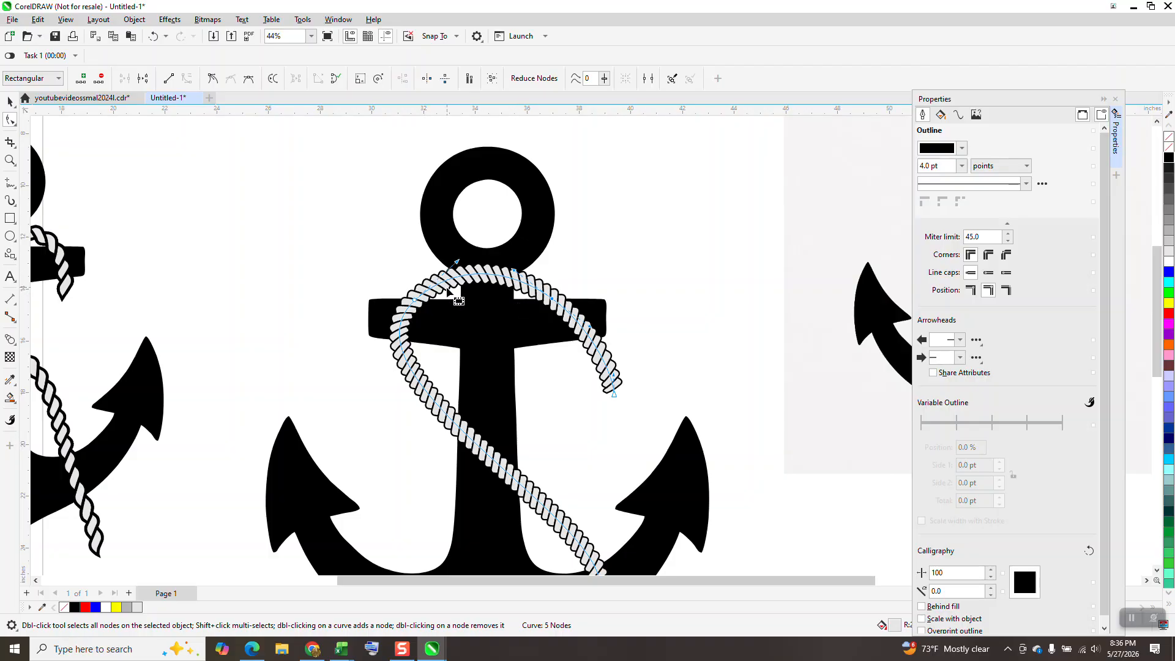
# - Draw a rectangle about 1.85 by 3.81 inches over the rope and crossbar, just right of the anchor's shank
pyautogui.click(10, 218)
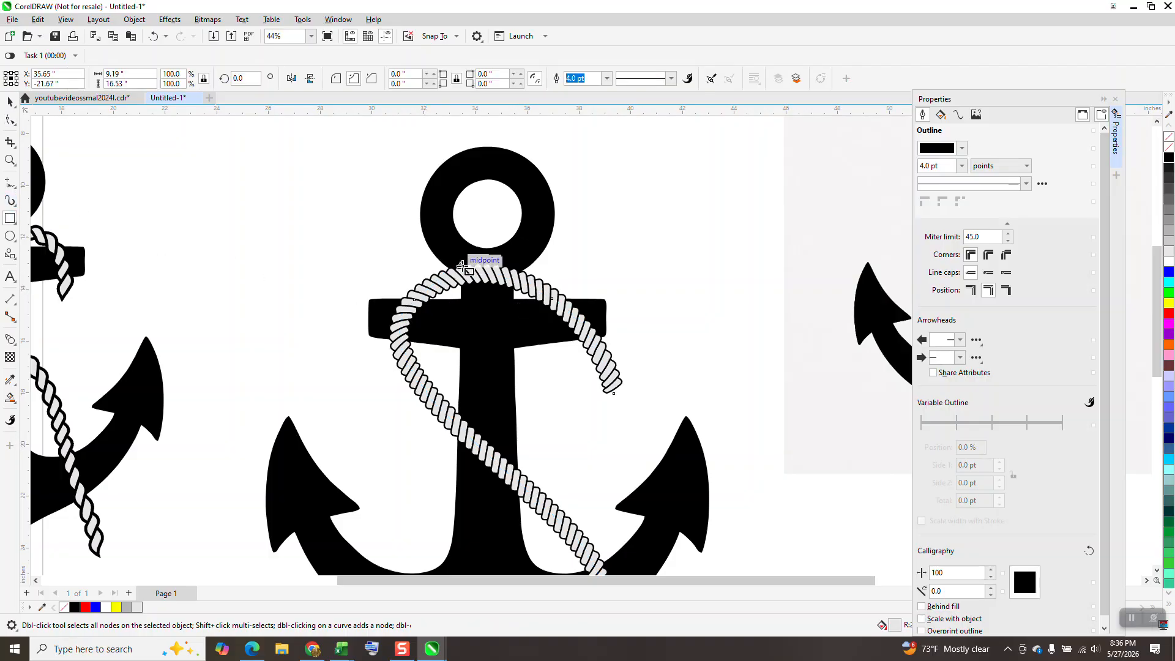
pyautogui.moveTo(568, 261)
pyautogui.mouseDown()
pyautogui.moveTo(538, 351)
pyautogui.moveTo(520, 361)
pyautogui.mouseUp()
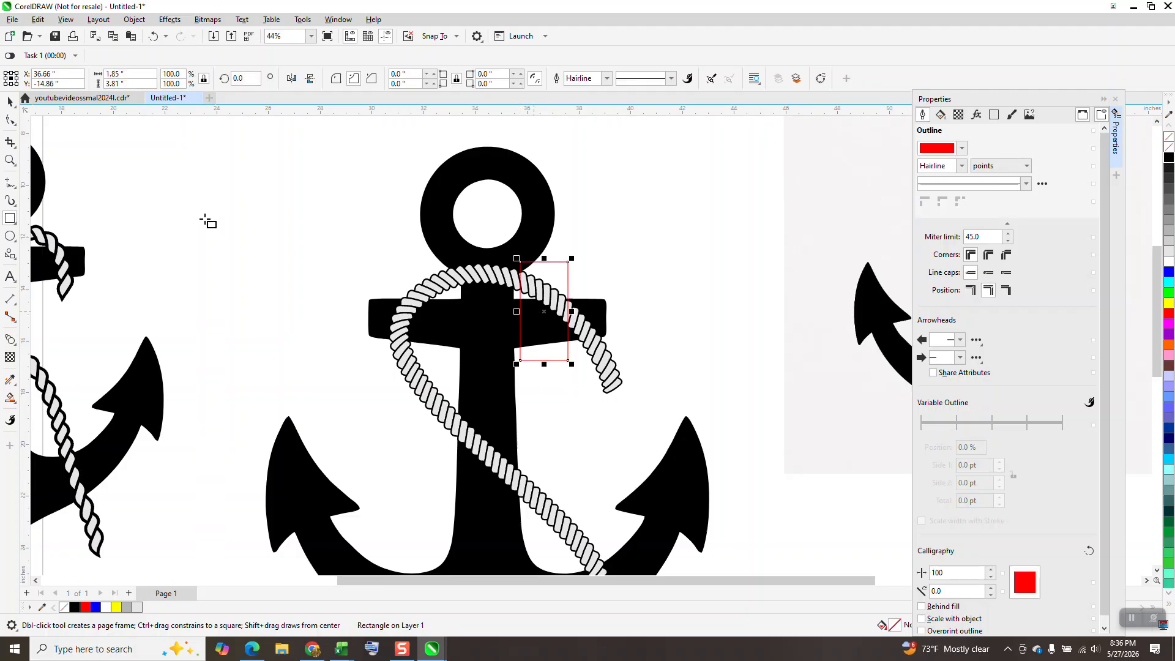
pyautogui.press('space')
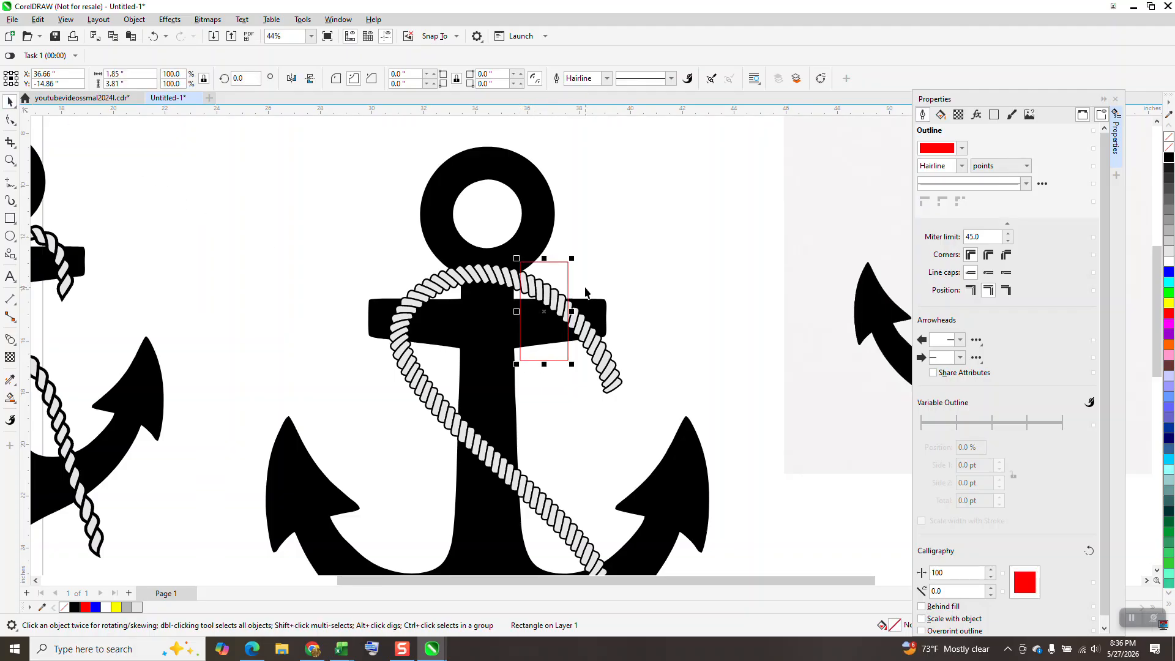
pyautogui.keyDown('shift'); pyautogui.click(603, 364); pyautogui.keyUp('shift')
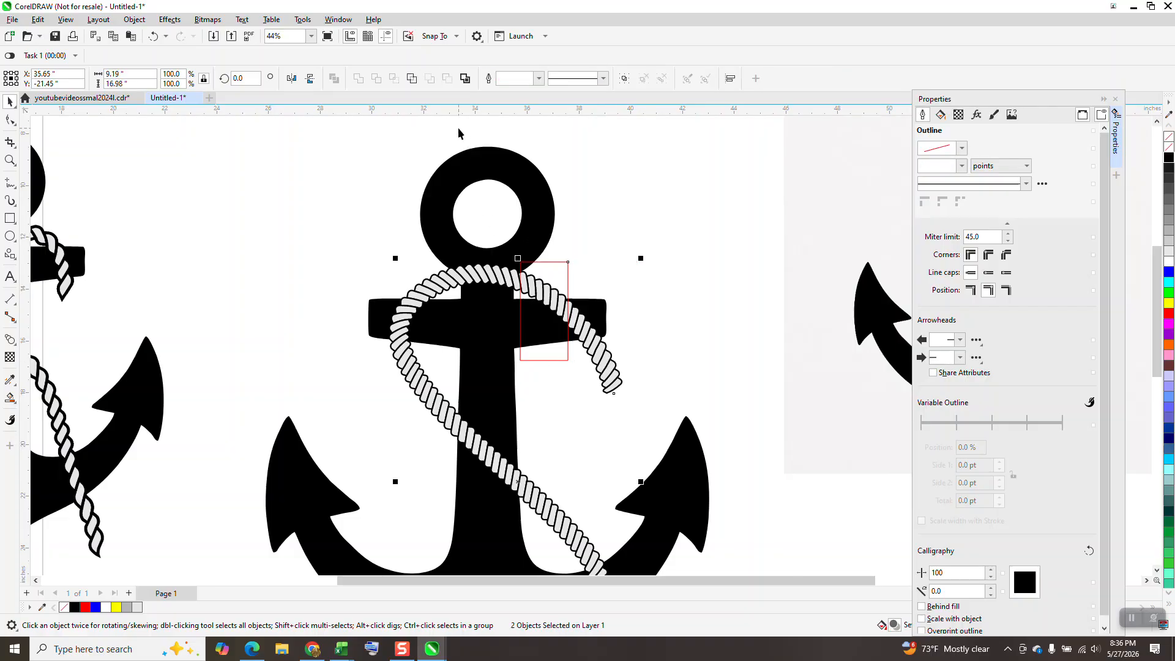
pyautogui.click(628, 185)
# - Convert the artistic media rope on the middle anchor to a 300 dpi, 24-bit RGB bitmap
pyautogui.click(603, 354)
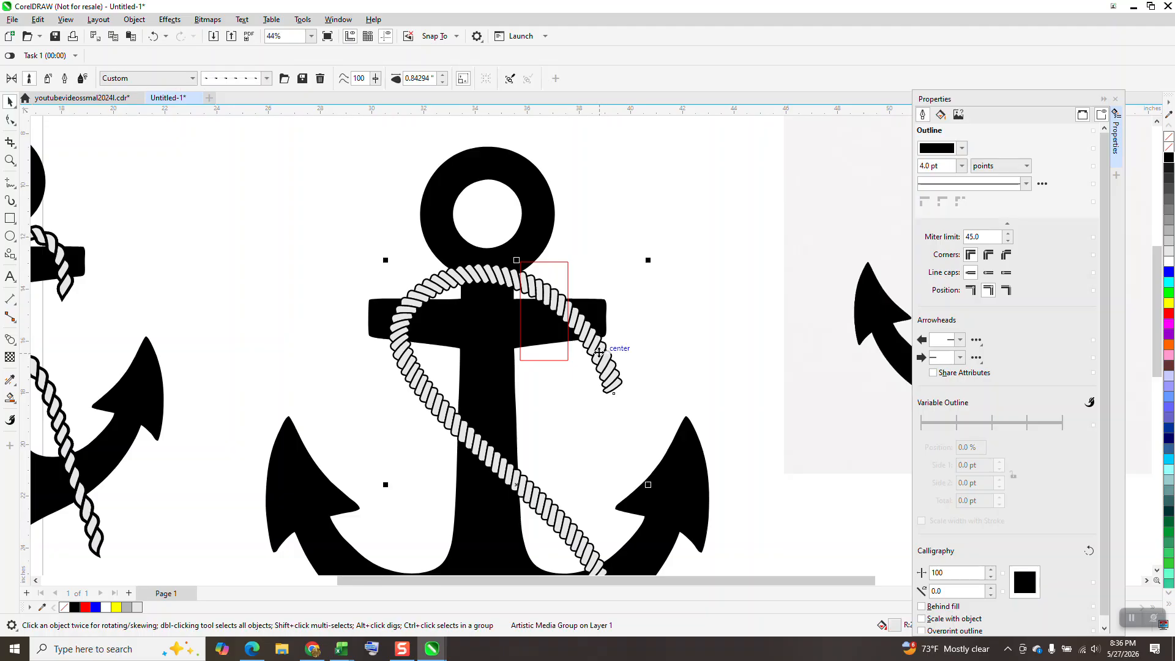
pyautogui.click(206, 20)
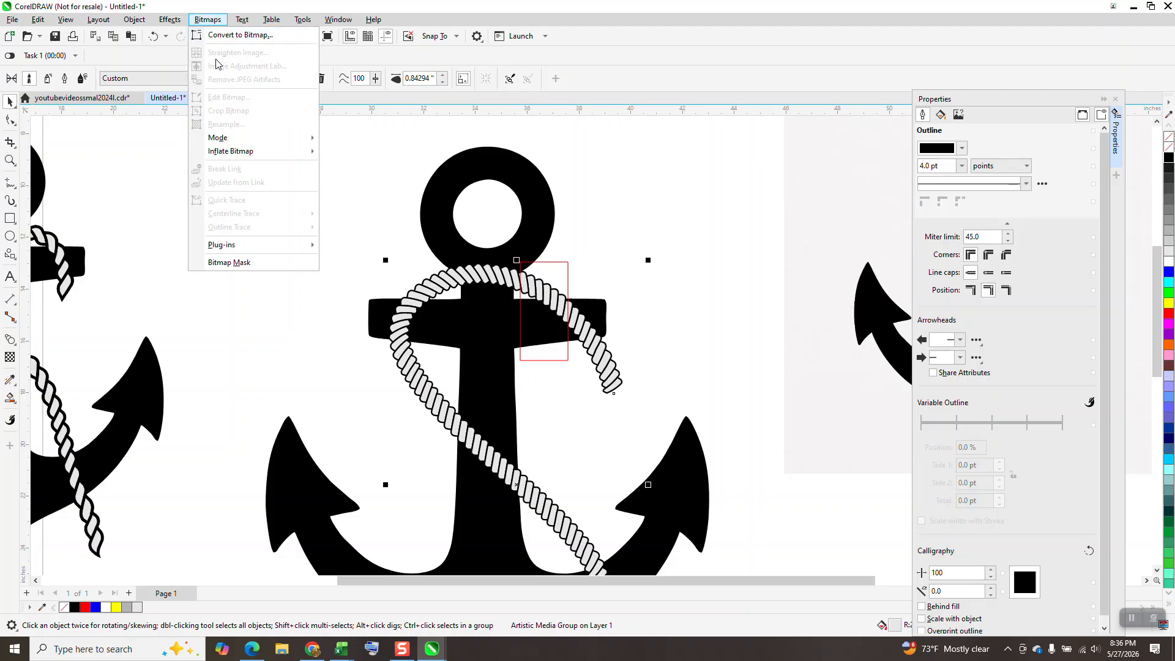
pyautogui.click(239, 36)
pyautogui.click(604, 391)
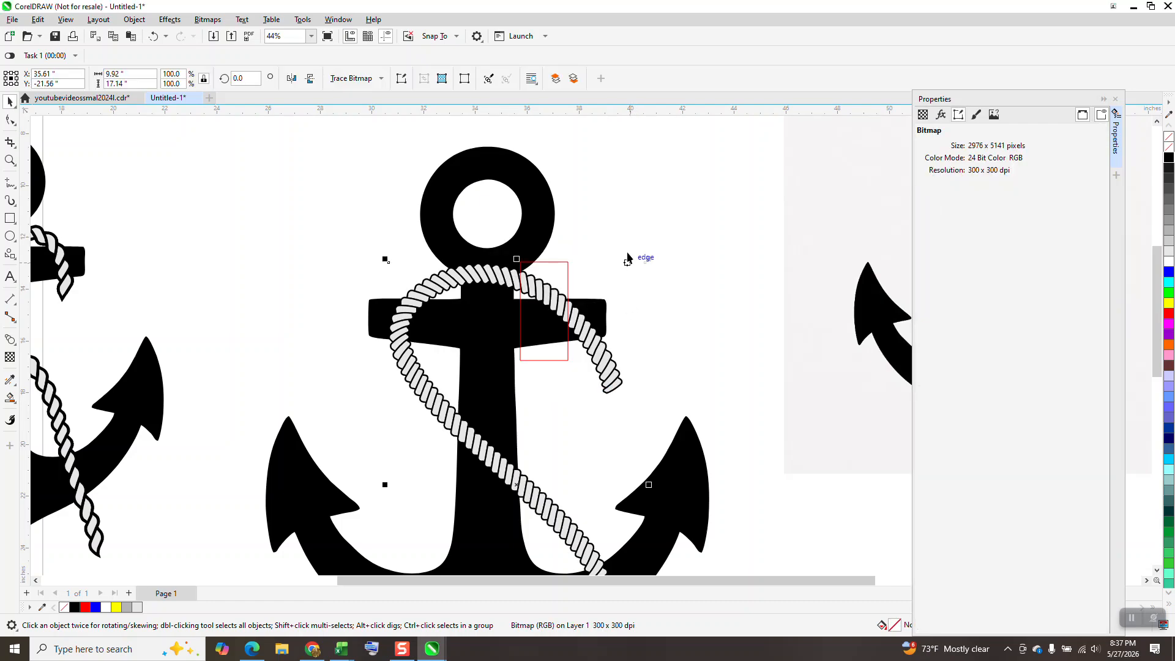
# - Extract the rope section inside the rectangle by intersecting it with the rope bitmap, and move the piece 3.6 inches right
pyautogui.click(628, 256)
pyautogui.click(569, 272)
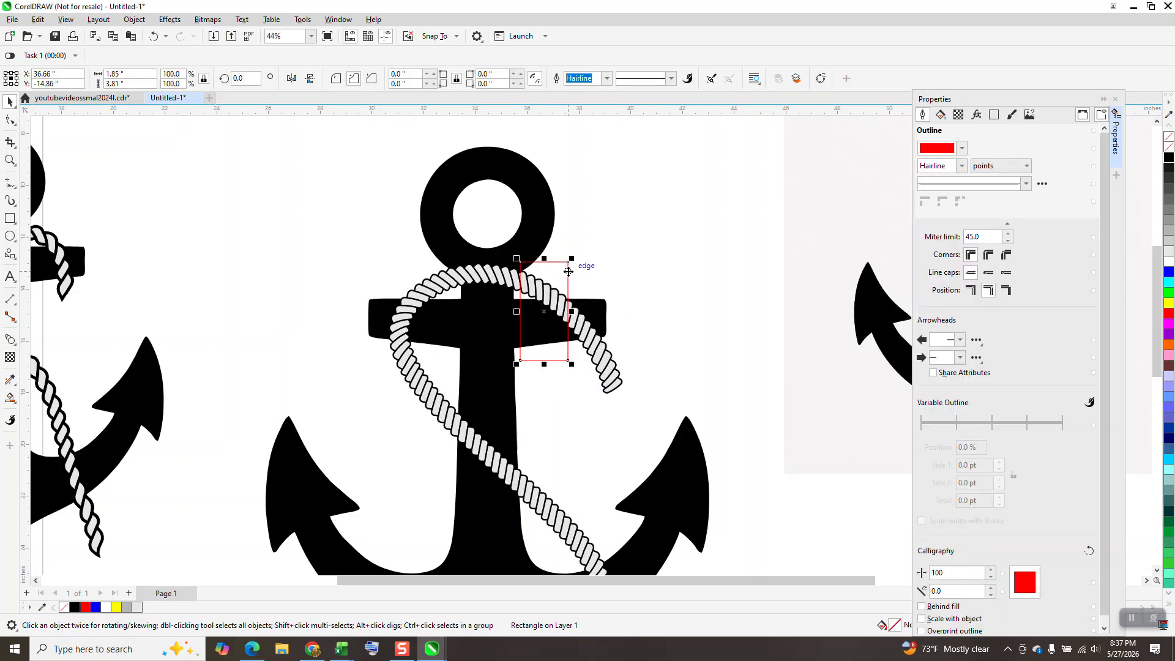
pyautogui.keyDown('shift'); pyautogui.click(606, 364); pyautogui.keyUp('shift')
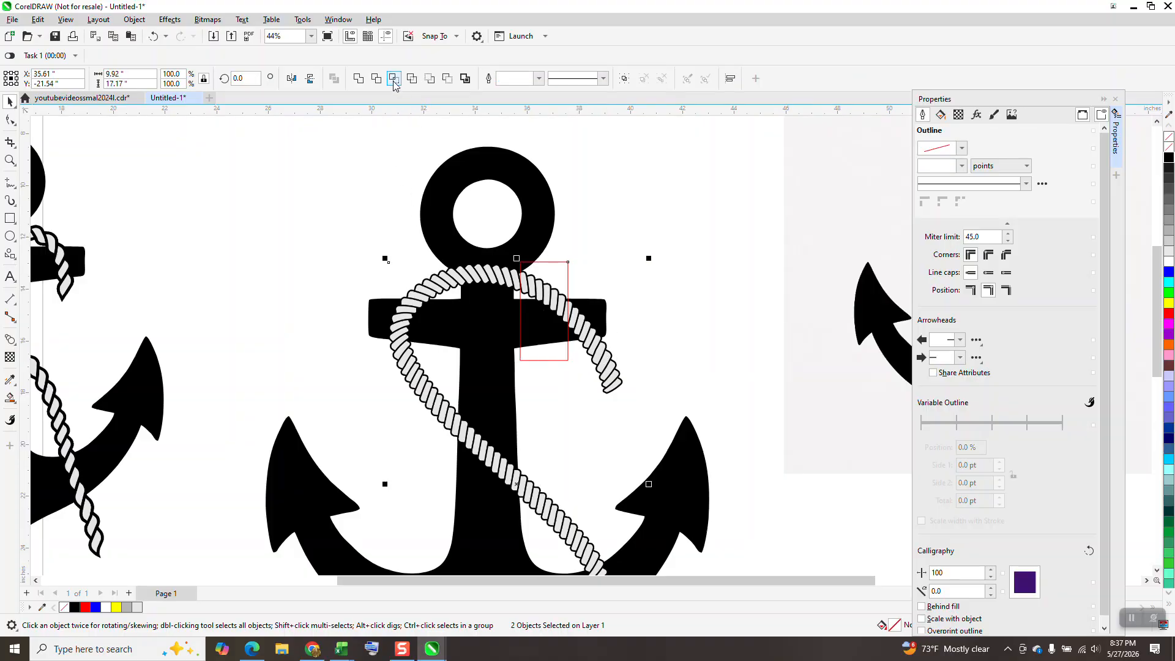
pyautogui.click(394, 79)
pyautogui.press('Right')
pyautogui.press('Right')
pyautogui.press('Right')
pyautogui.press('Right')
pyautogui.press('Right')
pyautogui.press('Right')
pyautogui.press('Right')
pyautogui.press('Right')
pyautogui.press('Right')
pyautogui.press('Right')
pyautogui.press('Right')
pyautogui.press('Right')
pyautogui.press('Right')
pyautogui.press('Right')
pyautogui.press('Right')
pyautogui.press('Right')
pyautogui.press('Right')
pyautogui.press('Right')
pyautogui.press('Right')
pyautogui.press('Right')
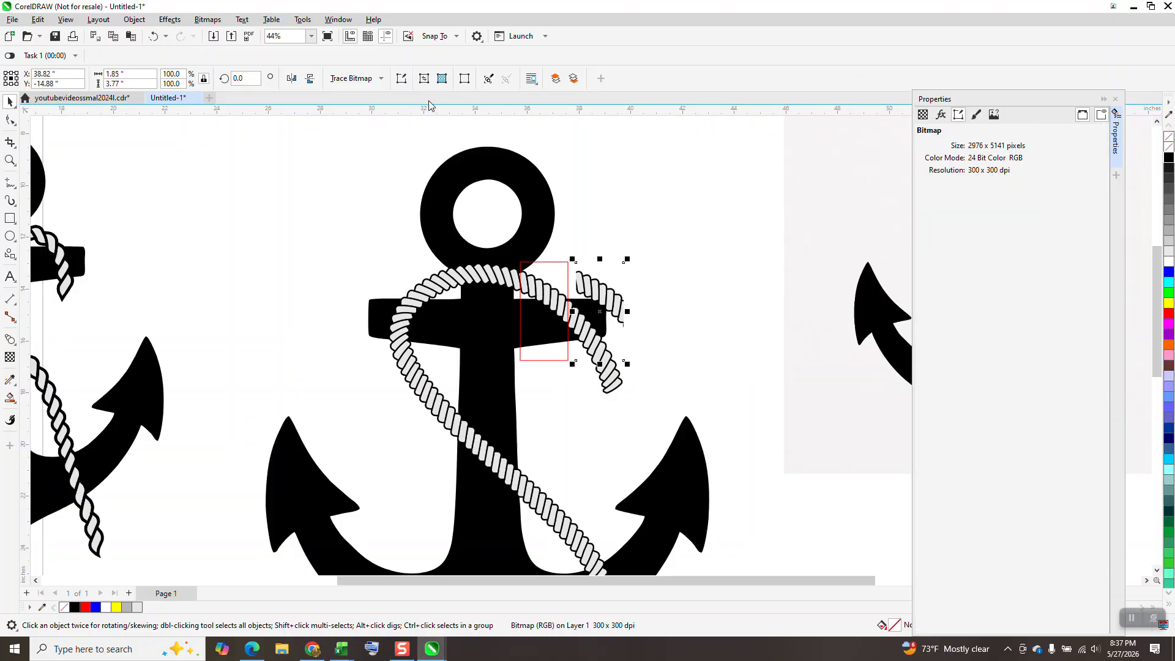
# - Move the rectangle over the rope's left loop at the crossbar and resize it to about 2.0 by 3.95 inches
pyautogui.click(558, 265)
pyautogui.moveTo(559, 266); pyautogui.dragTo(441, 265)
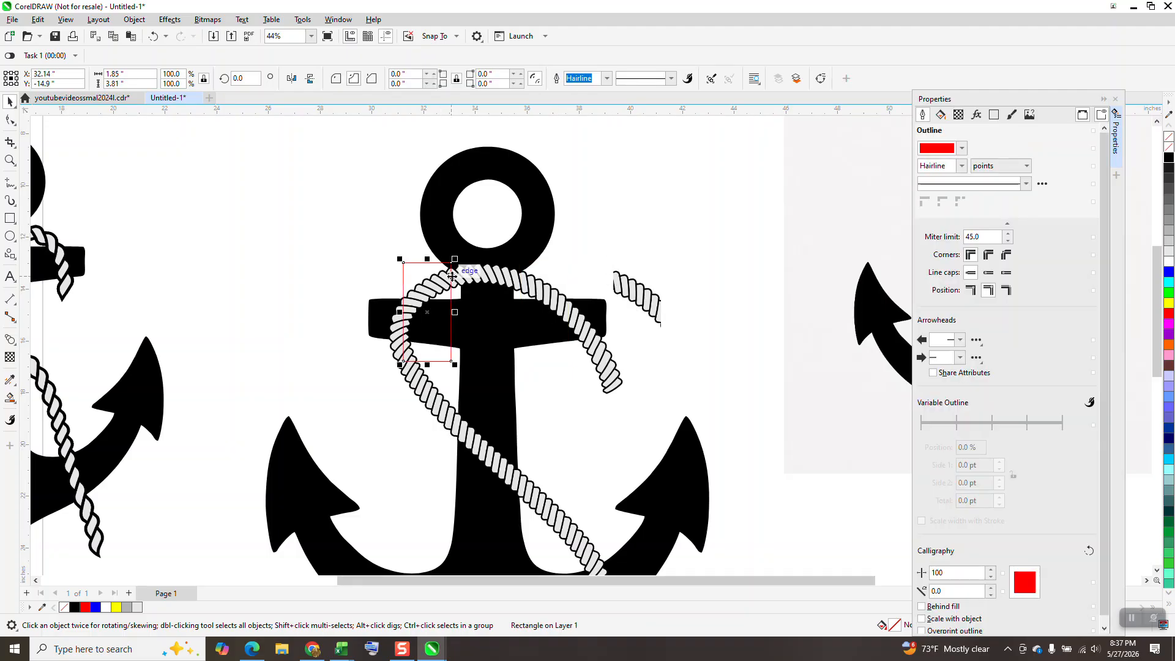
pyautogui.moveTo(463, 257); pyautogui.dragTo(476, 257)
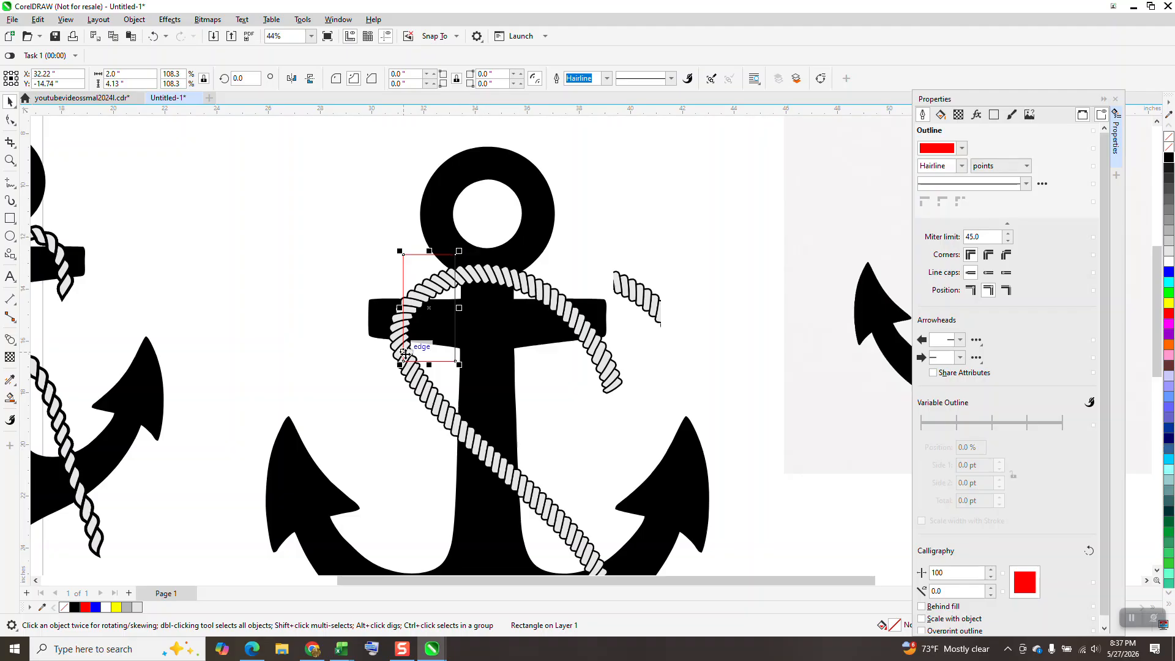
pyautogui.moveTo(429, 364)
pyautogui.mouseDown()
pyautogui.moveTo(432, 334)
pyautogui.moveTo(429, 360)
pyautogui.mouseUp()
# - Intersect the rope bitmap with the rectangle on the left loop and move the extracted piece 3.6 inches left
pyautogui.click(525, 291)
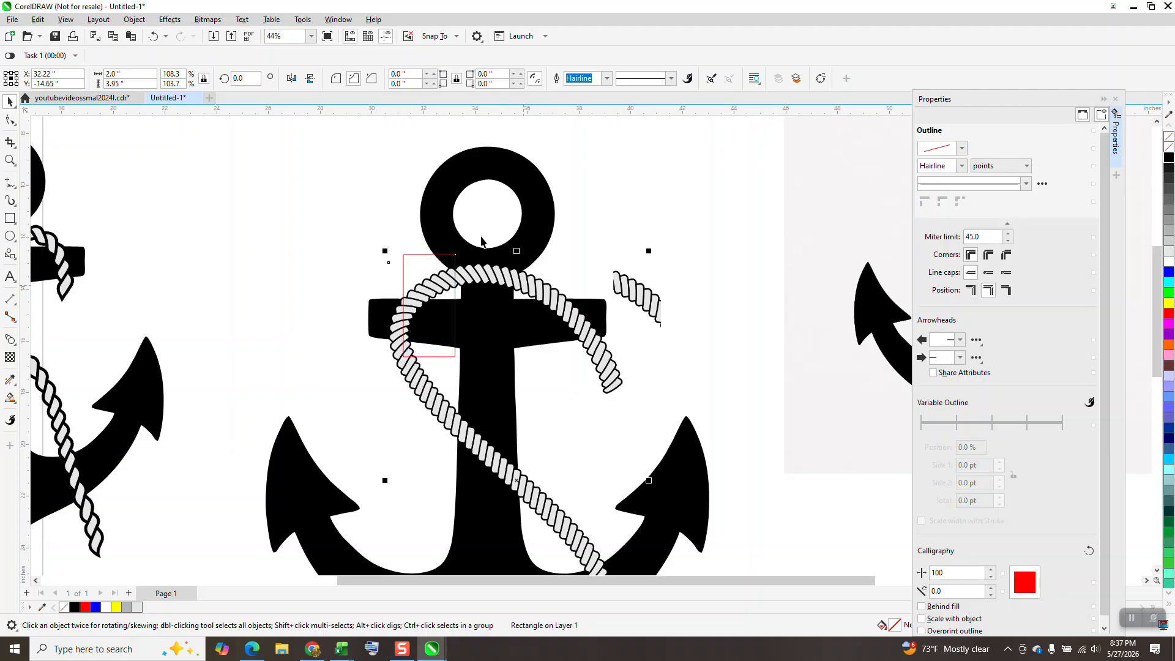
pyautogui.click(410, 82)
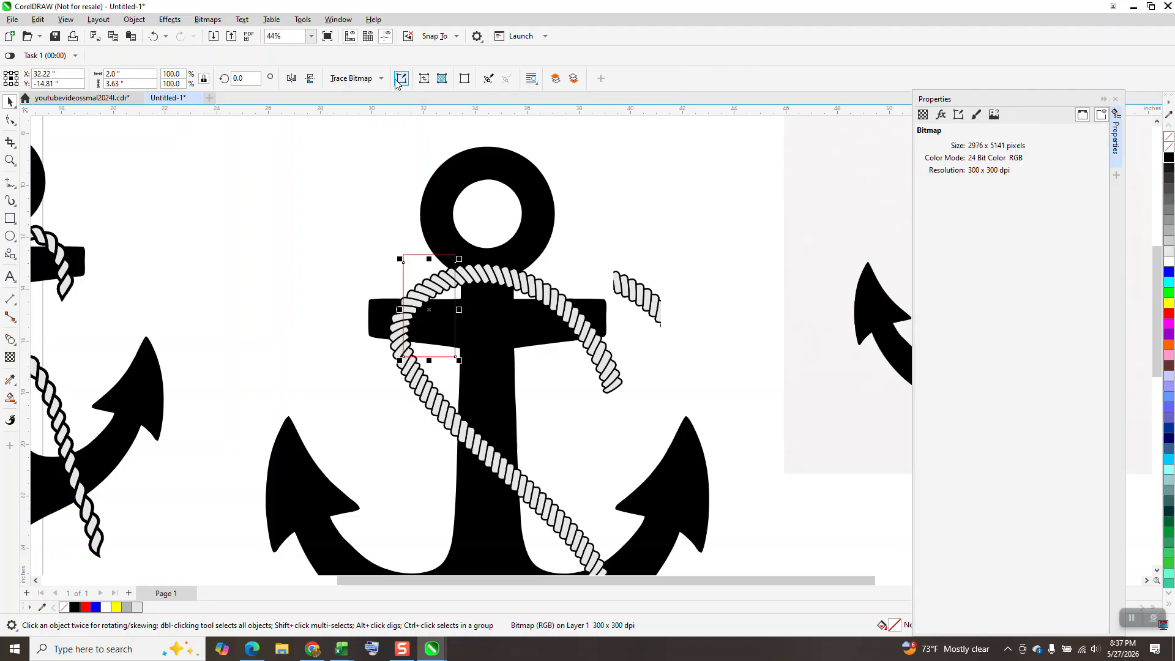
pyautogui.press('Left')
pyautogui.press('Left')
pyautogui.press('Left')
pyautogui.press('Left')
pyautogui.press('Left')
pyautogui.press('Left')
pyautogui.press('Left')
pyautogui.press('Left')
pyautogui.press('Left')
pyautogui.press('Left')
pyautogui.press('Left')
pyautogui.press('Left')
pyautogui.press('Left')
pyautogui.press('Left')
pyautogui.press('Left')
pyautogui.press('Left')
pyautogui.press('Left')
pyautogui.press('Left')
pyautogui.press('Left')
pyautogui.press('Left')
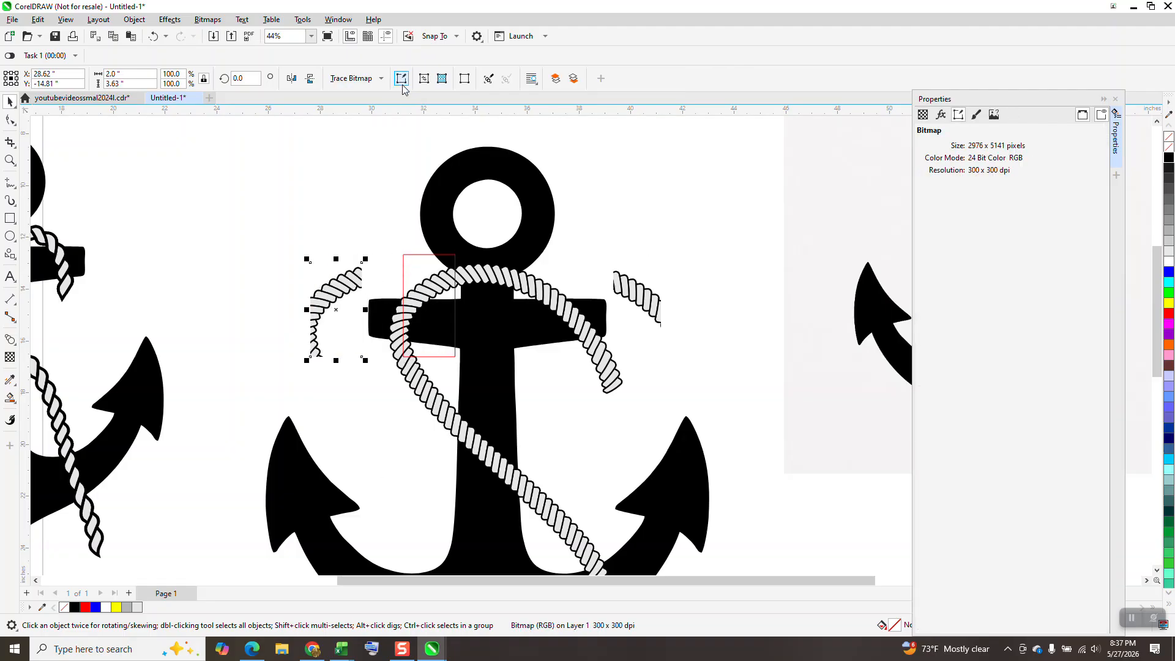
# - Move the rectangle down over the rope where it crosses the anchor's lower right arm
pyautogui.click(424, 250)
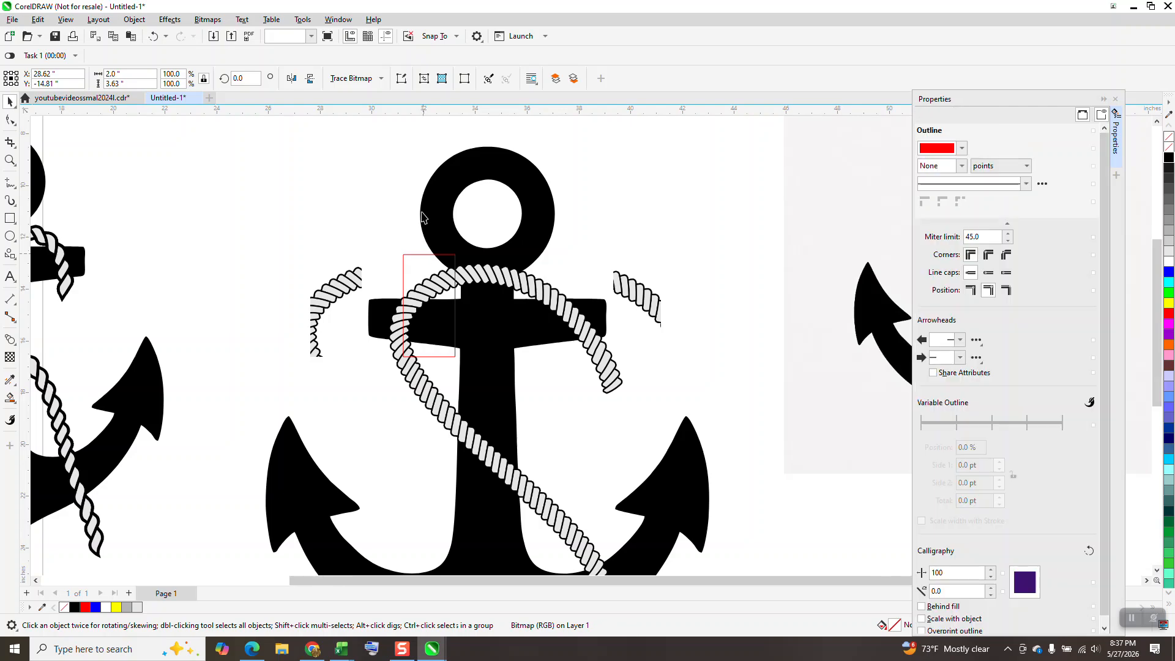
pyautogui.scroll(-2, 426, 244)
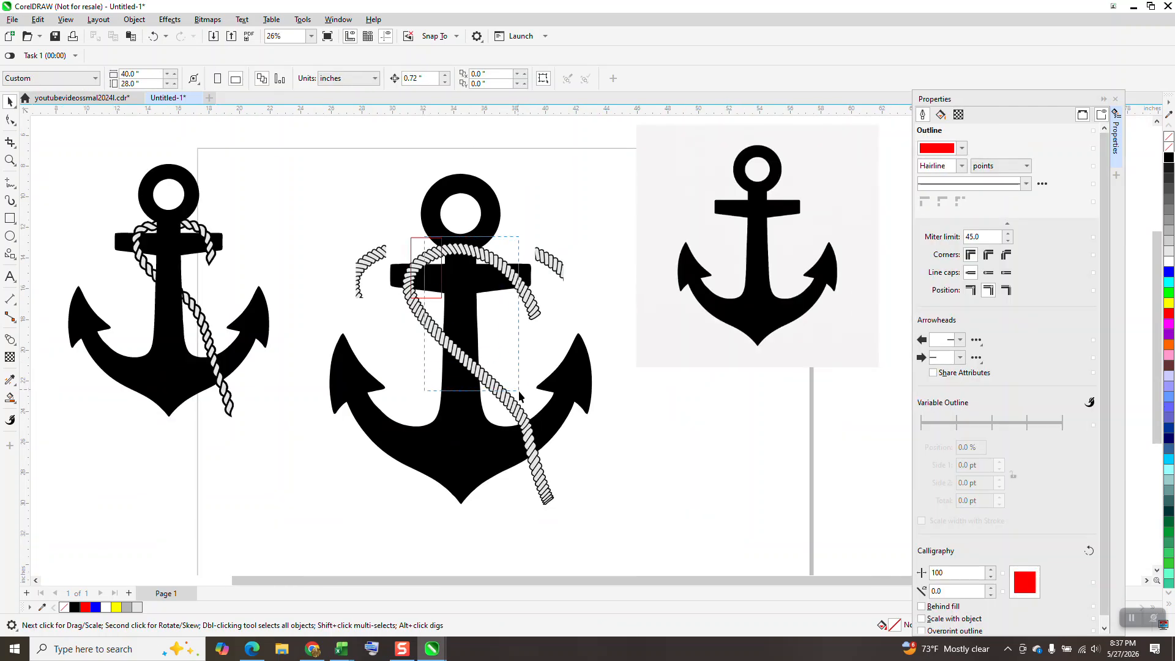
pyautogui.moveTo(443, 279); pyautogui.dragTo(542, 452)
pyautogui.moveTo(542, 450); pyautogui.dragTo(543, 451)
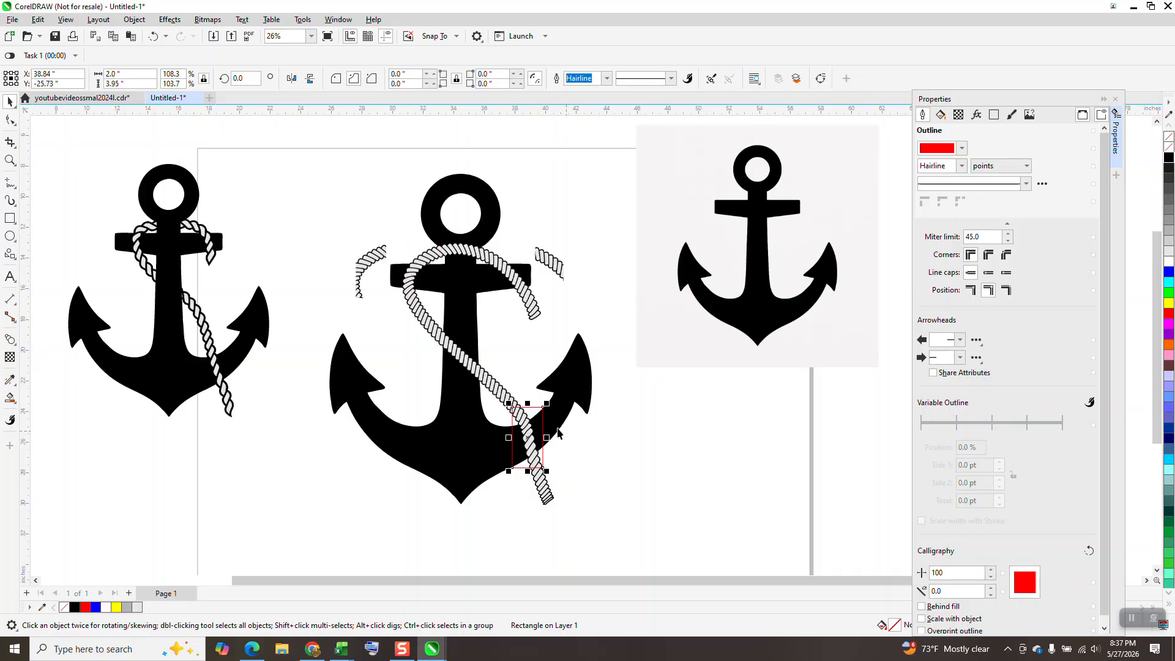
# - Intersect the rope bitmap with the rectangle, moving the extracted piece about 2.9 inches right of the original, and delete the rectangle
pyautogui.keyDown('shift'); pyautogui.click(554, 430); pyautogui.keyUp('shift')
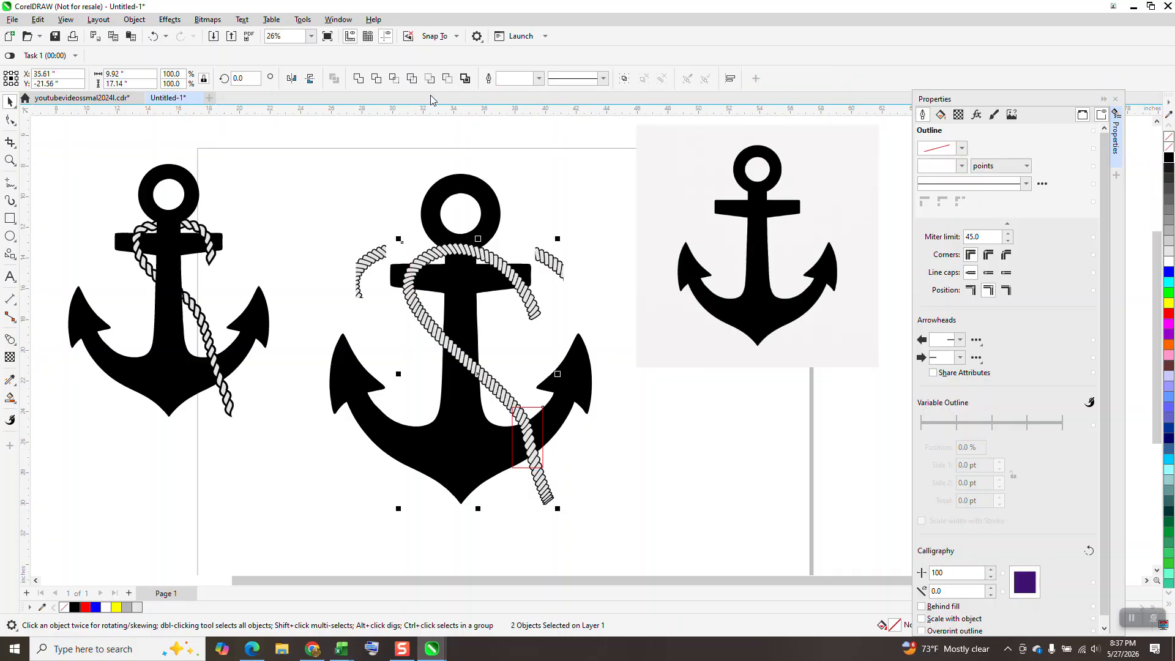
pyautogui.click(394, 78)
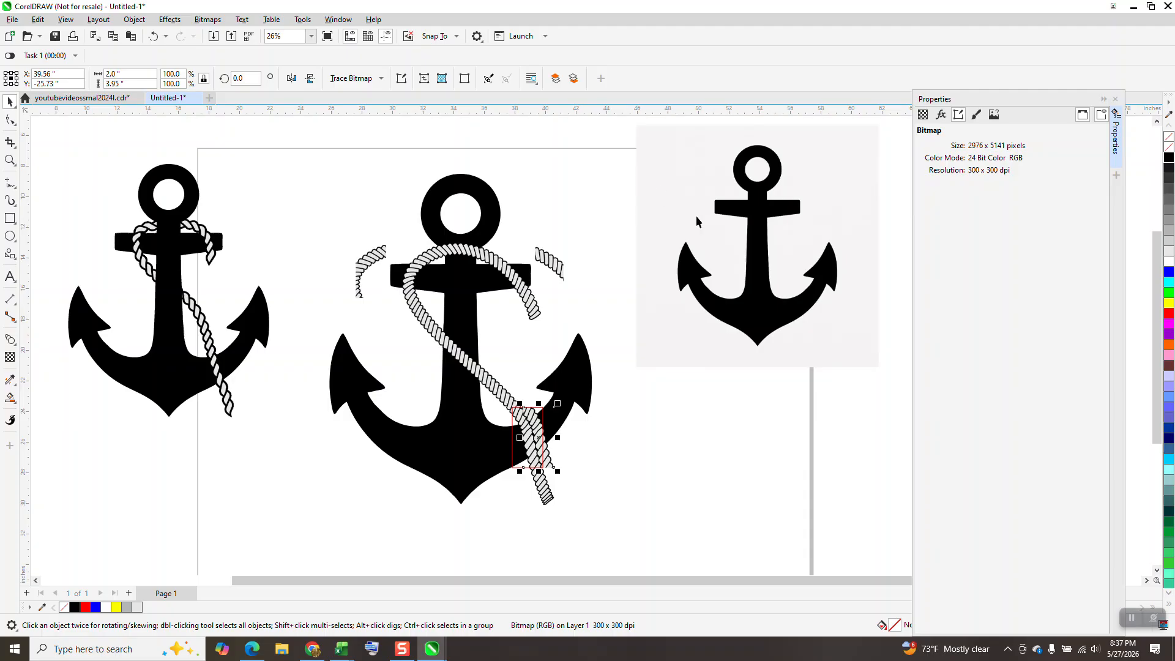
pyautogui.moveTo(520, 453); pyautogui.dragTo(549, 453)
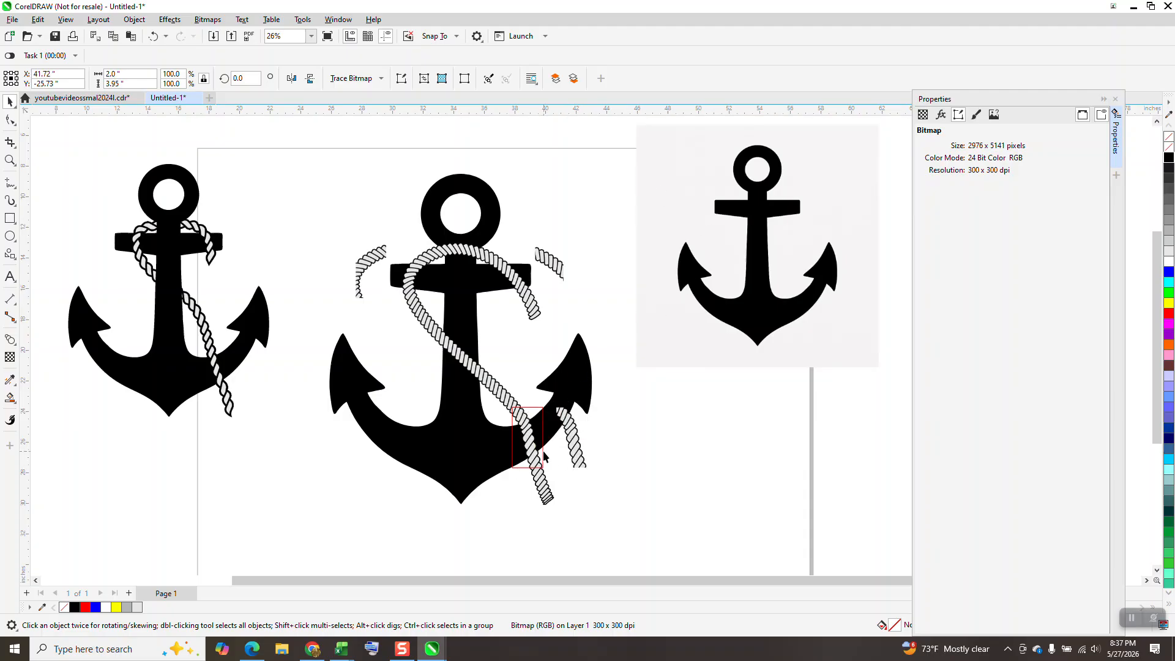
pyautogui.click(543, 456)
pyautogui.press('Delete')
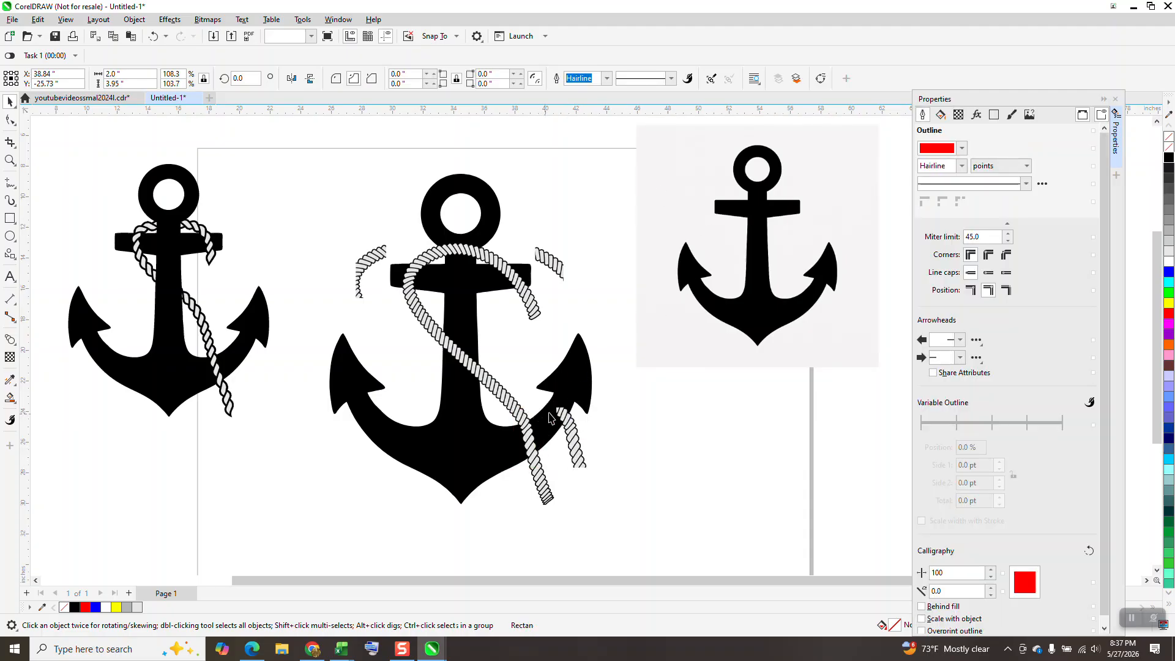
# - Send the full rope bitmap to the back of the page, behind the anchor
pyautogui.click(533, 322)
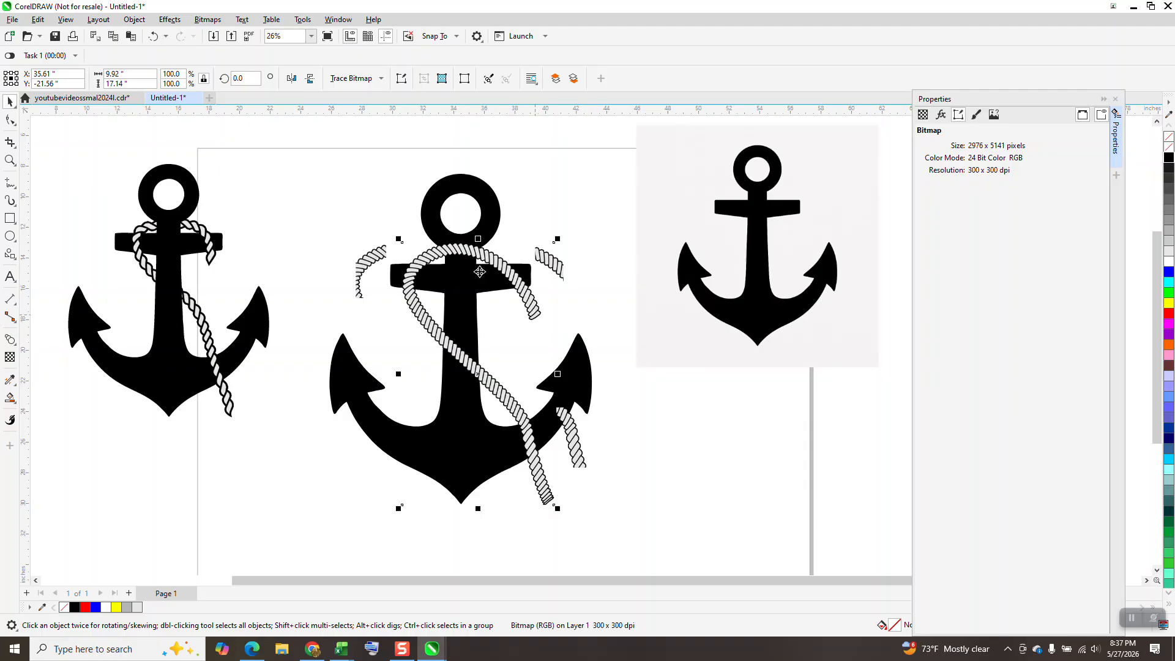
pyautogui.click(135, 20)
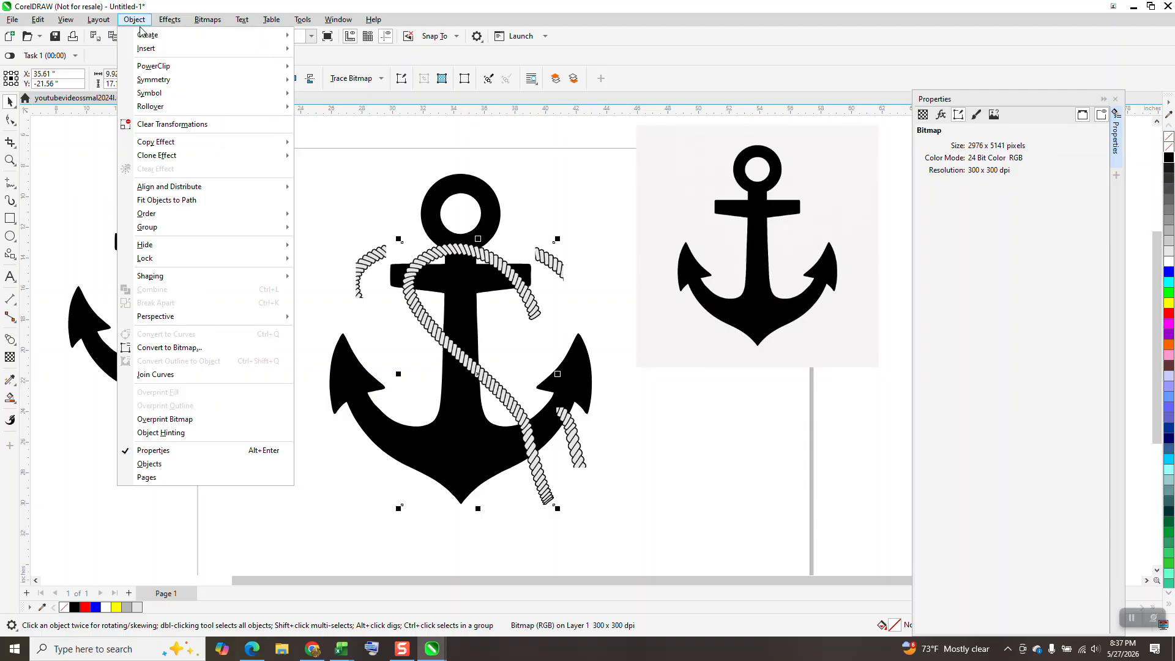
pyautogui.moveTo(277, 217)
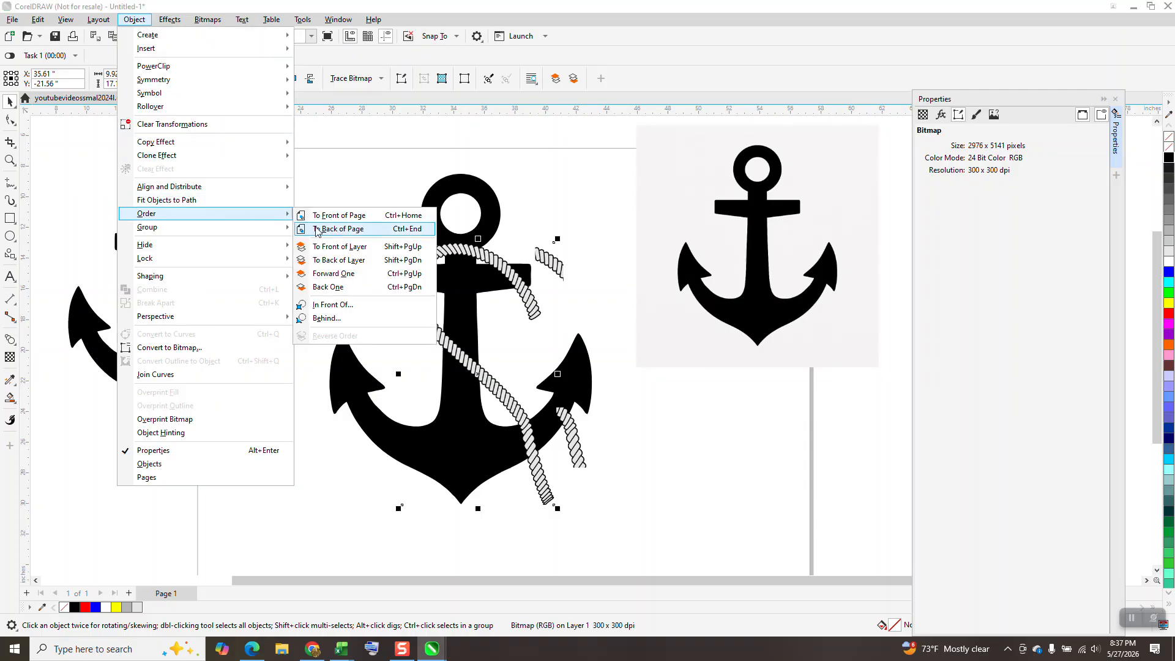
pyautogui.click(318, 229)
# - Move the upper right rope piece 3.6 inches left, back onto the crossbar, and select the upper left rope piece
pyautogui.click(560, 267)
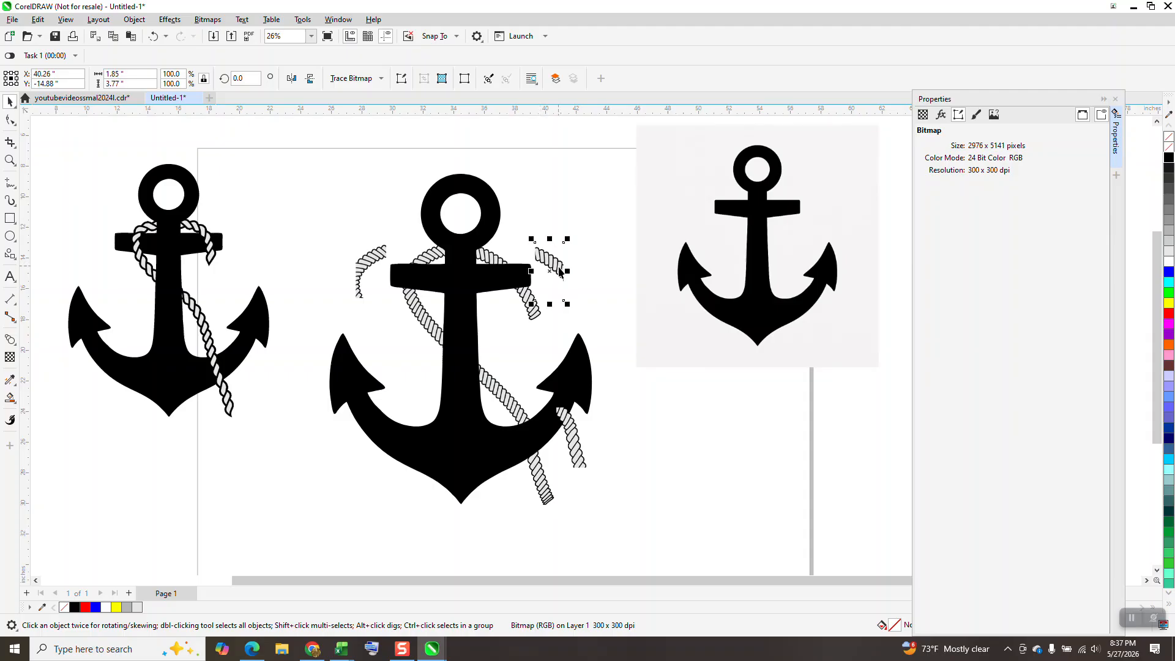
pyautogui.press('Left')
pyautogui.press('Left')
pyautogui.press('Left')
pyautogui.press('Left')
pyautogui.press('Left')
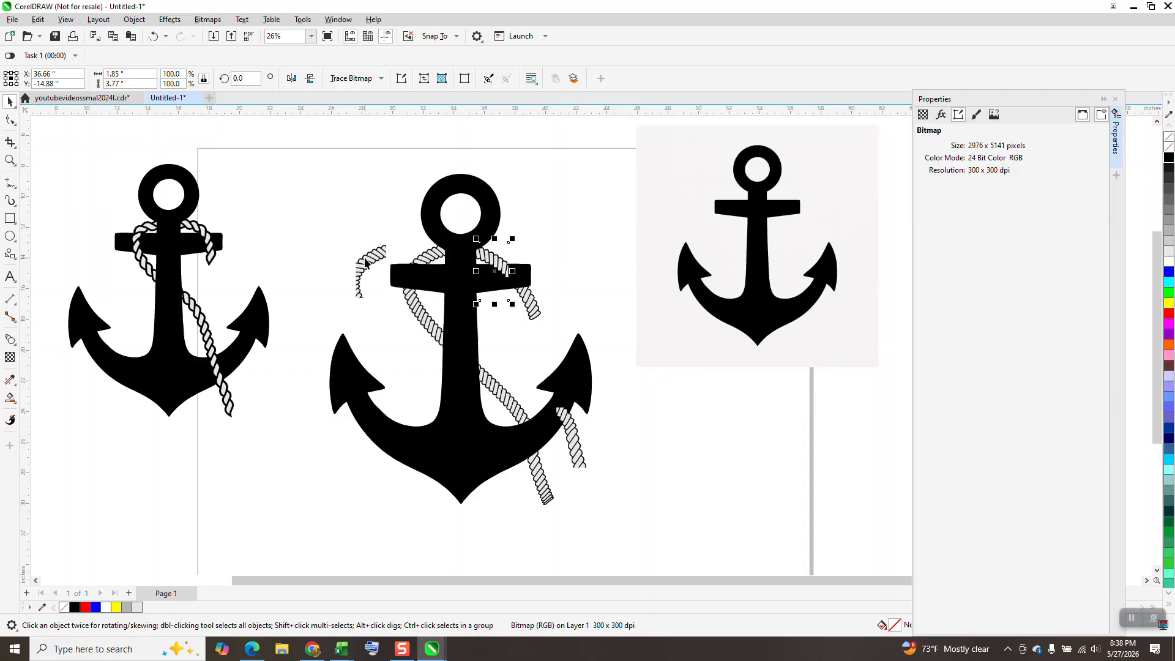
pyautogui.click(365, 263)
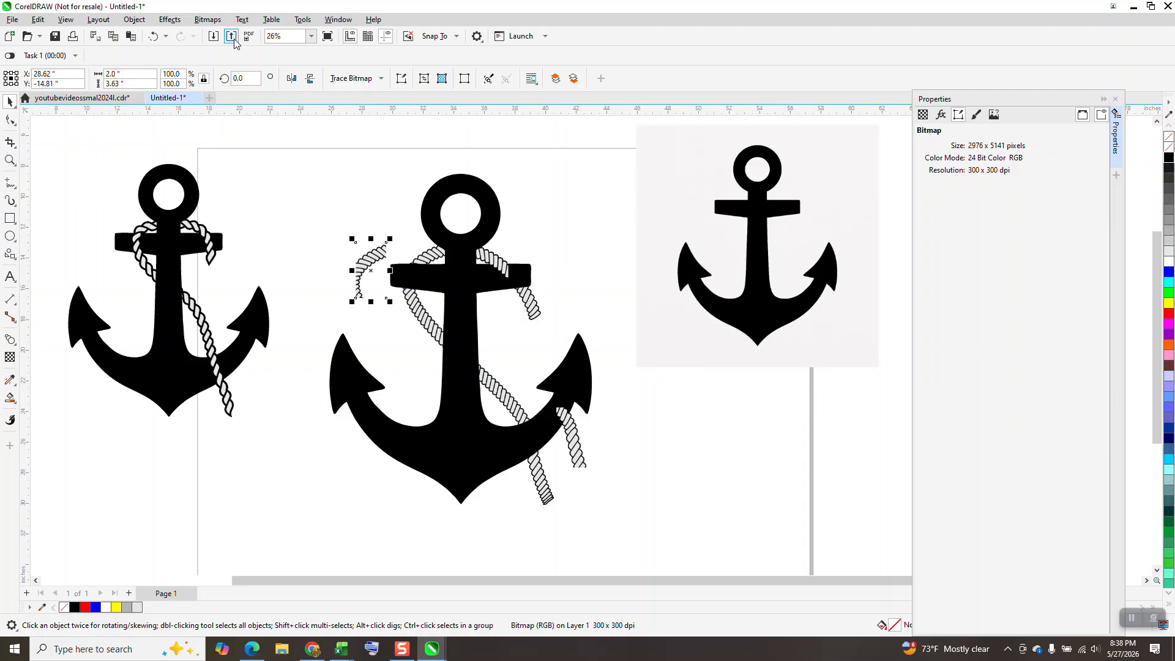
# - Undo the upper right rope piece's leftward moves and the full rope's send-to-back ordering
pyautogui.click(152, 37)
pyautogui.click(153, 36)
pyautogui.click(152, 36)
pyautogui.click(152, 37)
pyautogui.click(152, 37)
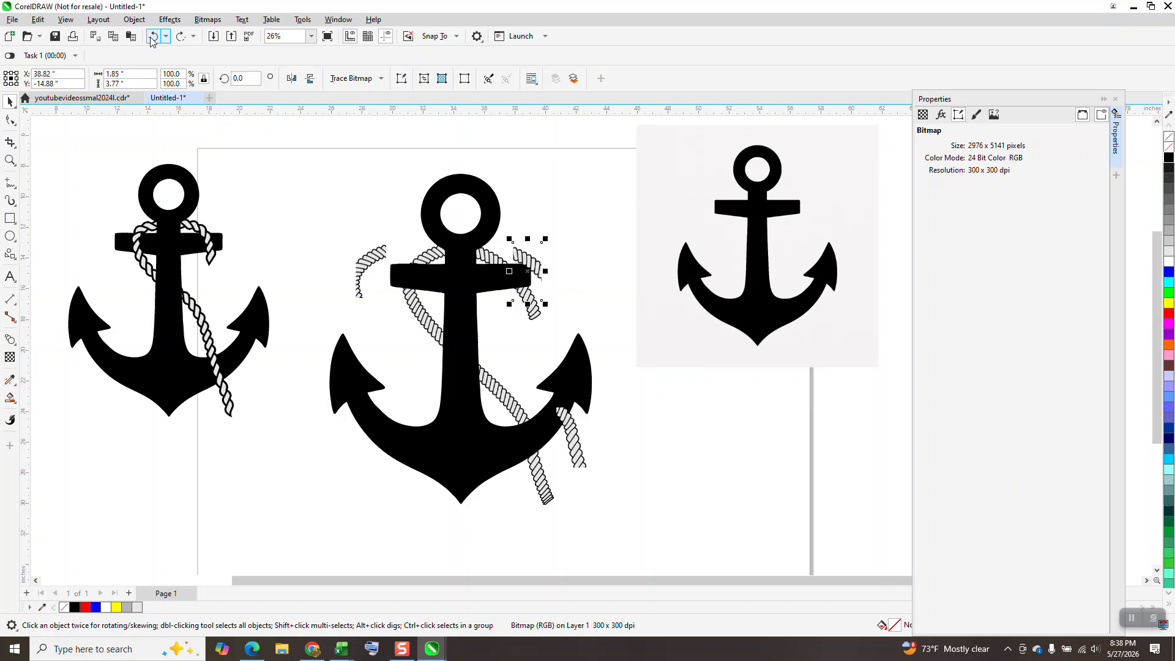
pyautogui.click(152, 36)
pyautogui.click(153, 37)
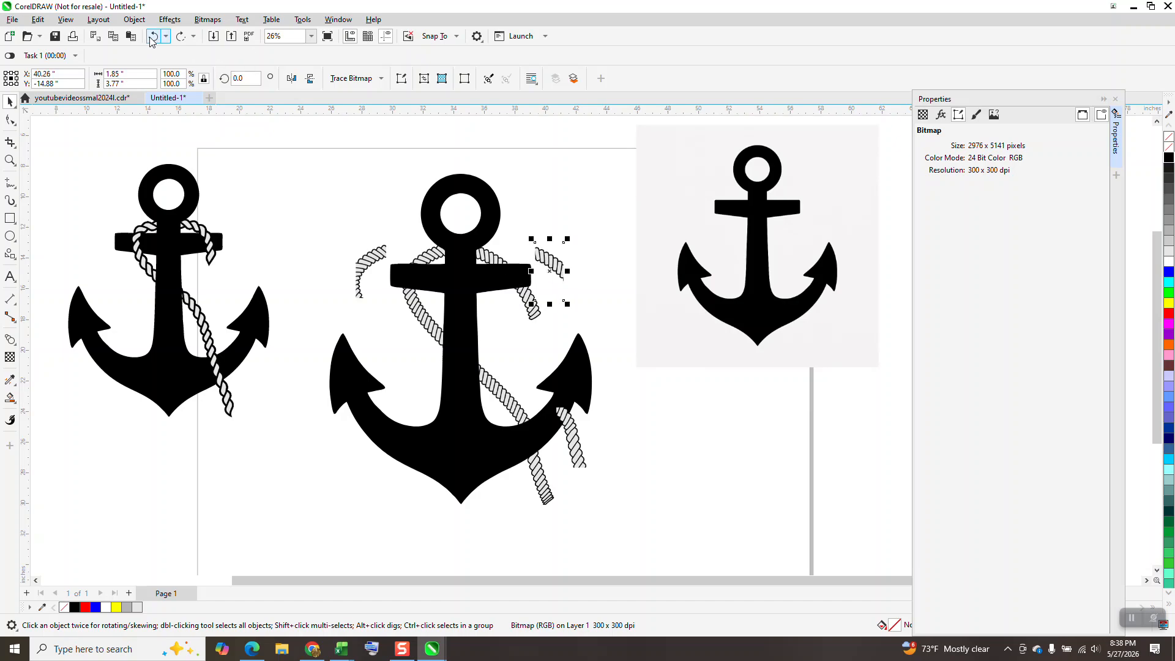
pyautogui.click(152, 37)
# - Delete the short rope piece at the upper right of the middle anchor
pyautogui.click(591, 233)
pyautogui.click(558, 267)
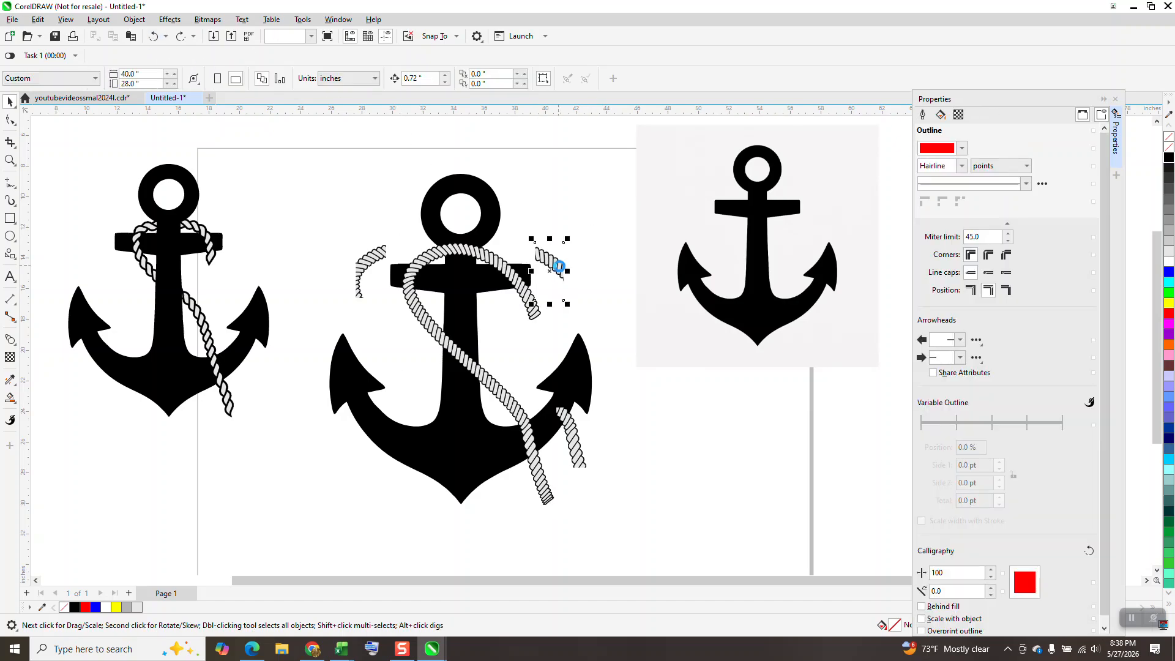
pyautogui.press('Left')
pyautogui.press('Delete')
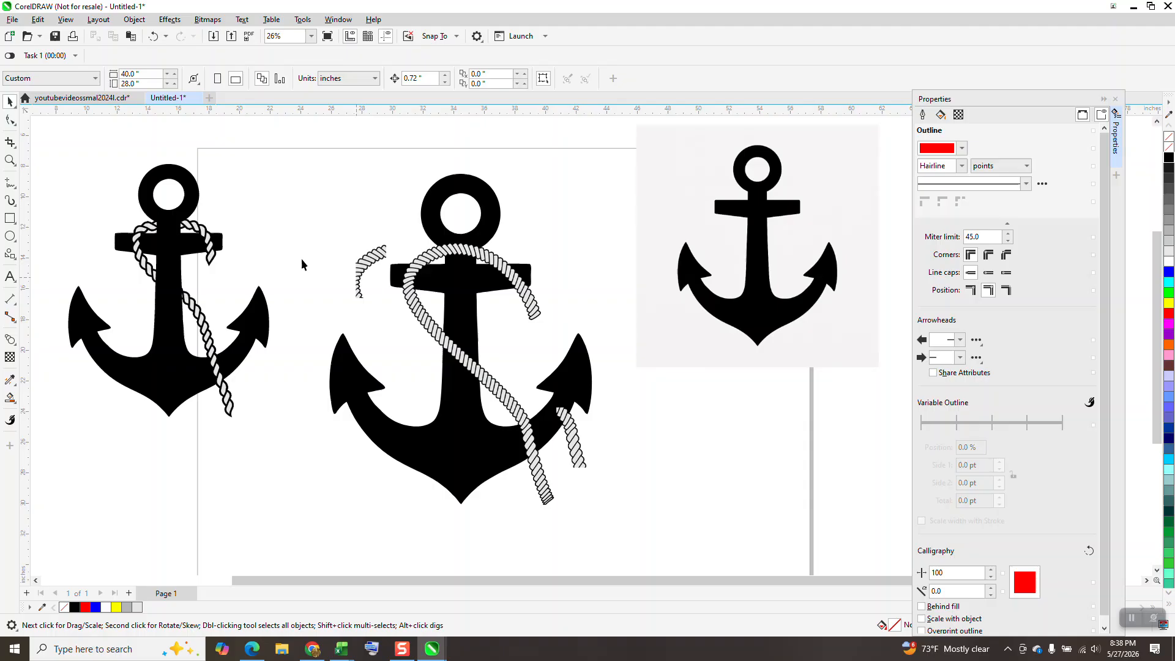
# - Draw a rectangle about 3.24 by 4.15 inches over the rope at the crossbar's right half and shift it slightly left
pyautogui.click(10, 218)
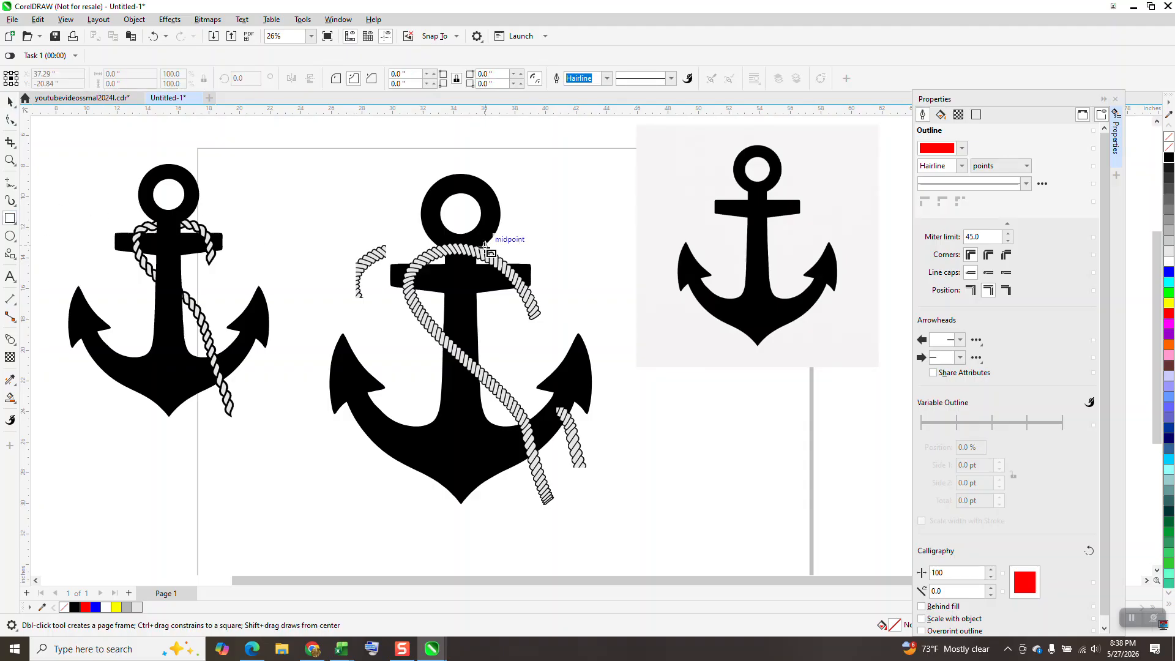
pyautogui.moveTo(488, 244); pyautogui.dragTo(539, 310)
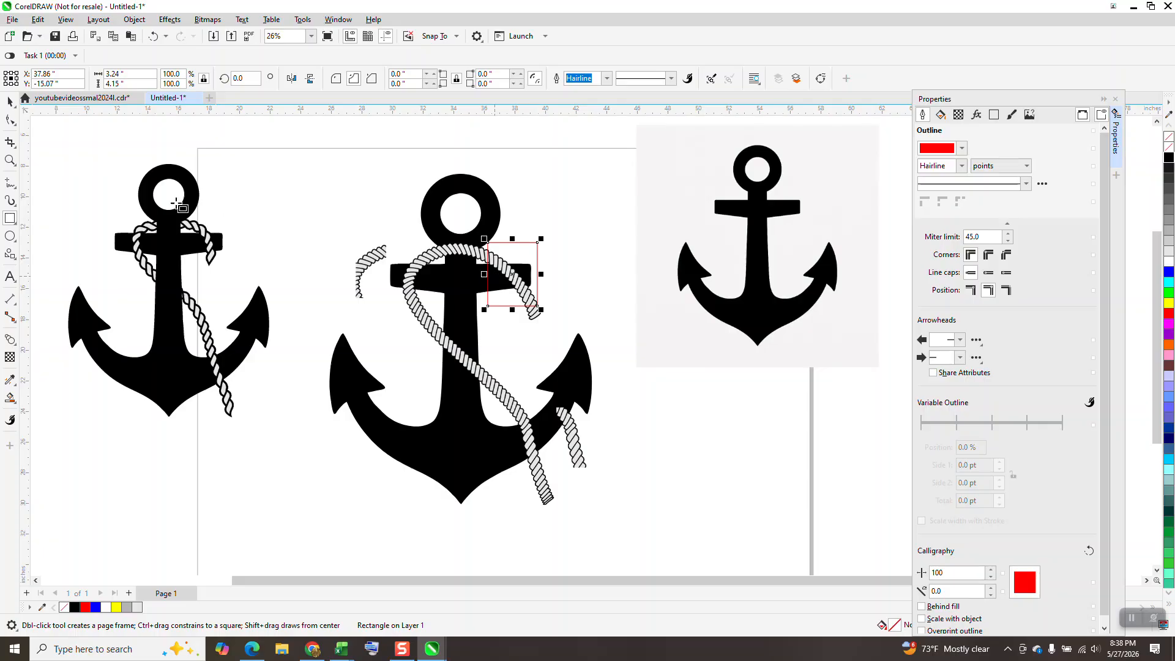
pyautogui.click(9, 161)
pyautogui.moveTo(479, 236); pyautogui.dragTo(522, 317)
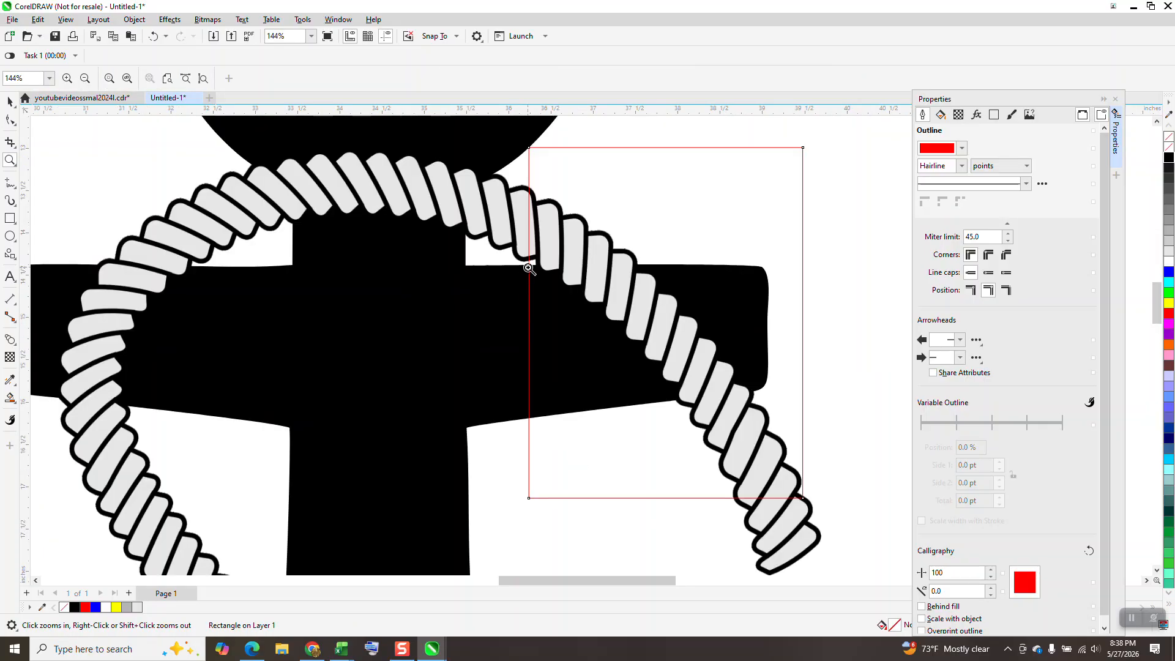
pyautogui.click(10, 102)
pyautogui.moveTo(530, 324); pyautogui.dragTo(500, 324)
pyautogui.scroll(-1, 545, 323)
pyautogui.scroll(-1, 546, 323)
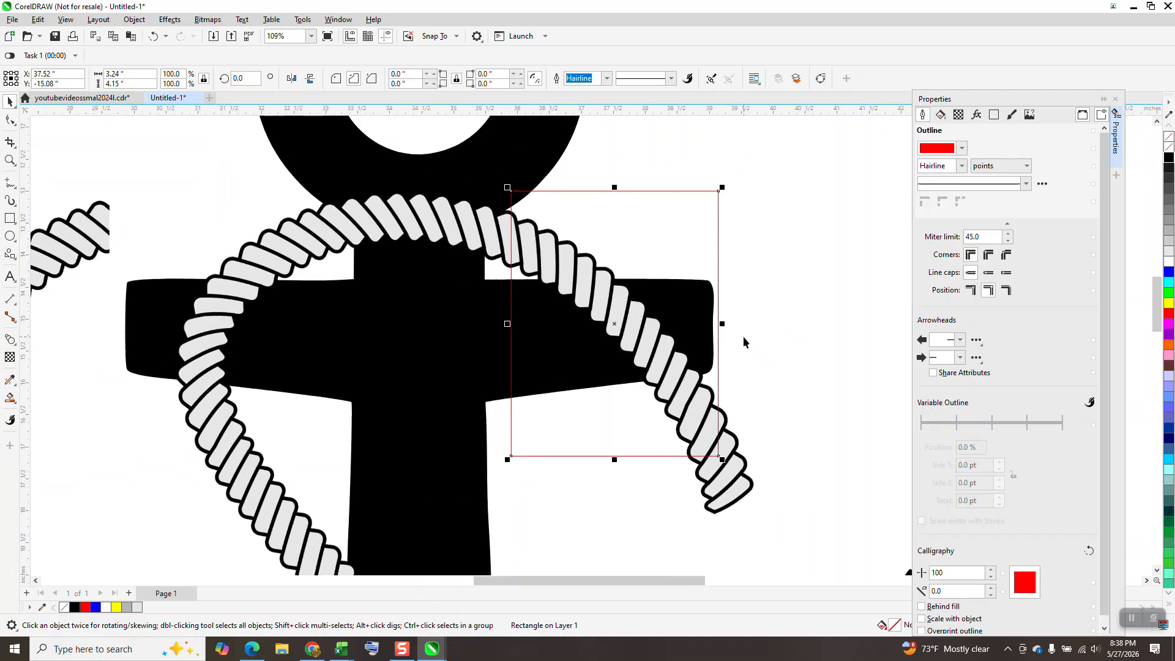
# - Intersect the rope bitmap with the new rectangle, move the extracted piece 2.16 inches right, and reselect the rectangle
pyautogui.keyDown('shift'); pyautogui.click(739, 482); pyautogui.keyUp('shift')
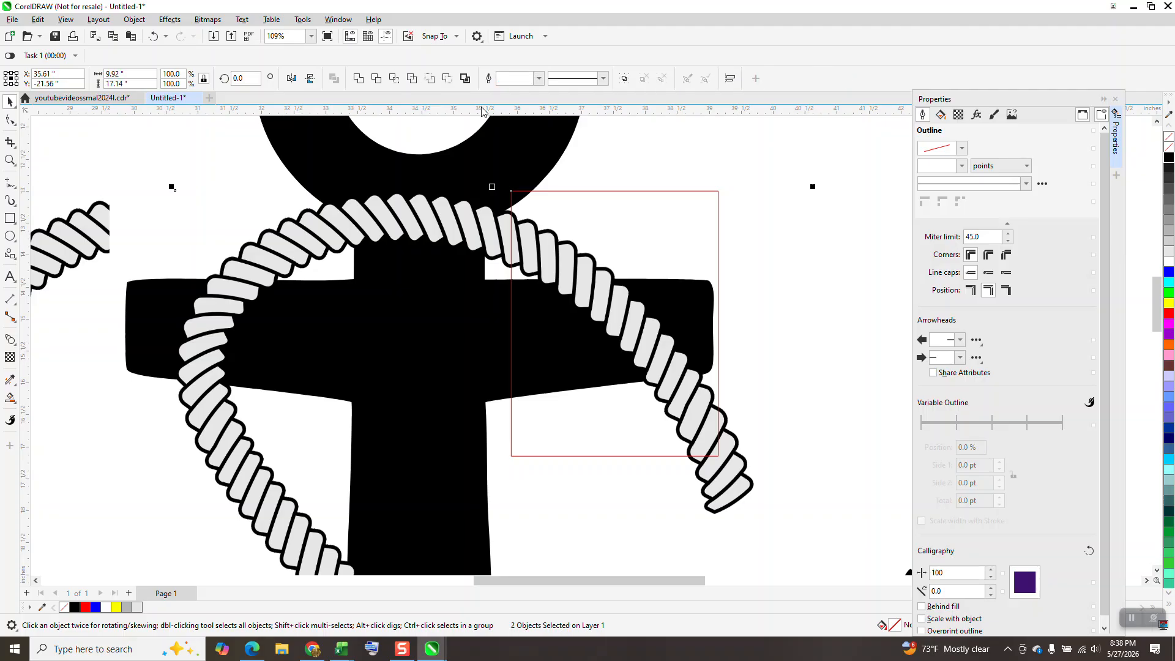
pyautogui.click(395, 78)
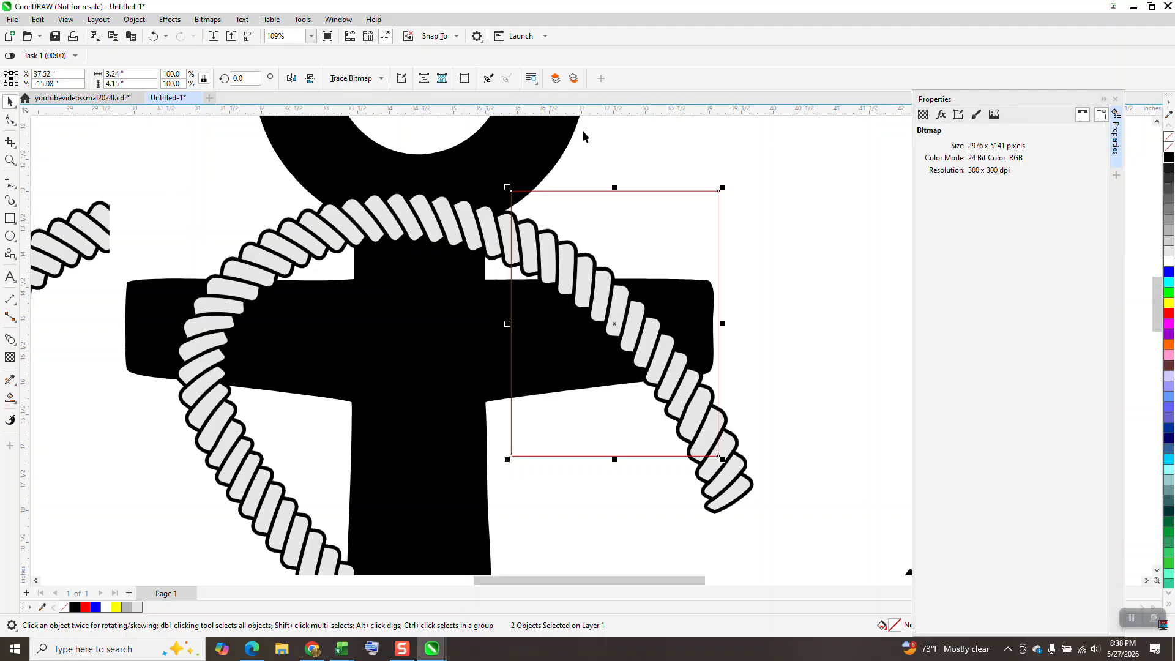
pyautogui.moveTo(586, 389); pyautogui.dragTo(724, 389)
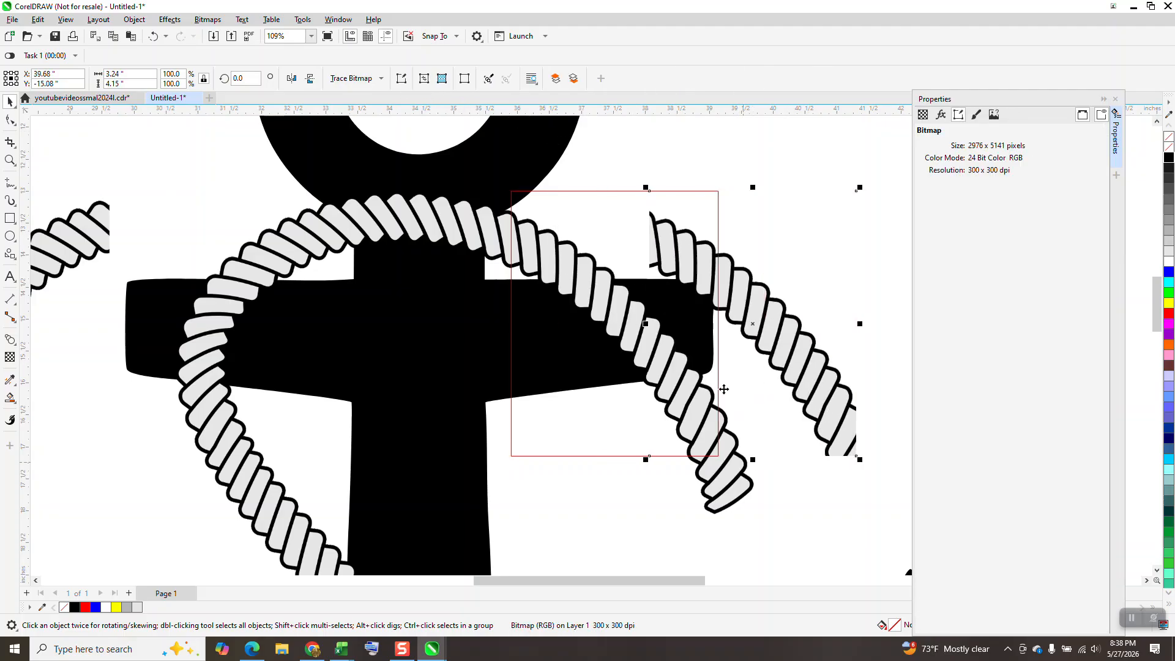
pyautogui.click(718, 376)
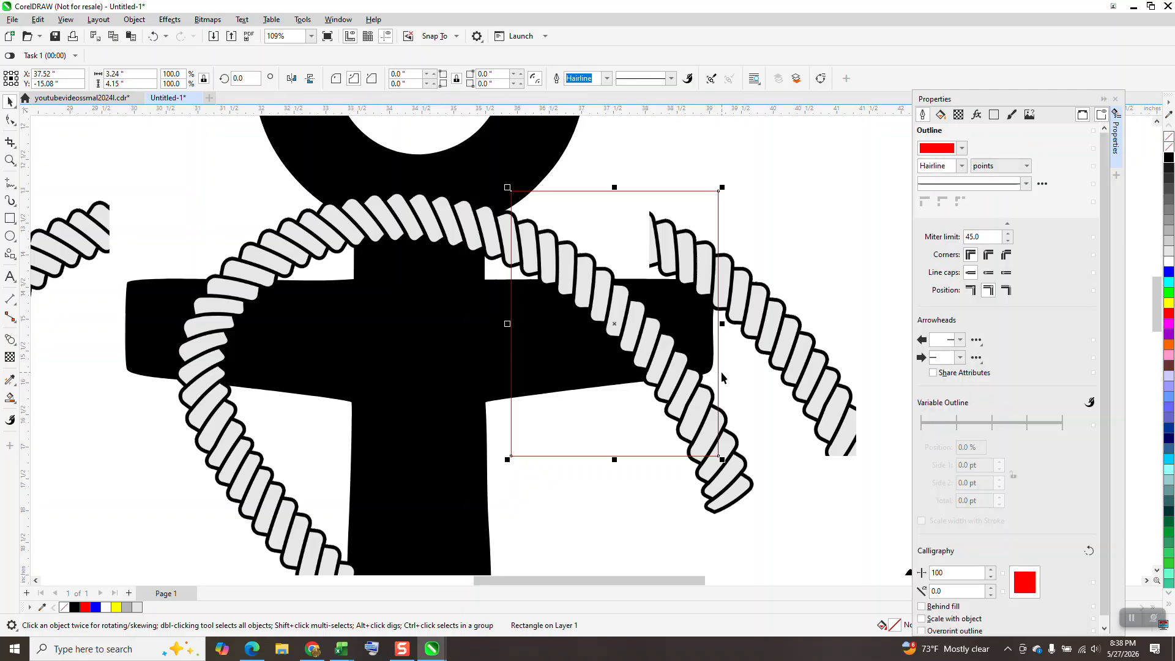
pyautogui.press('XF86Calculator')
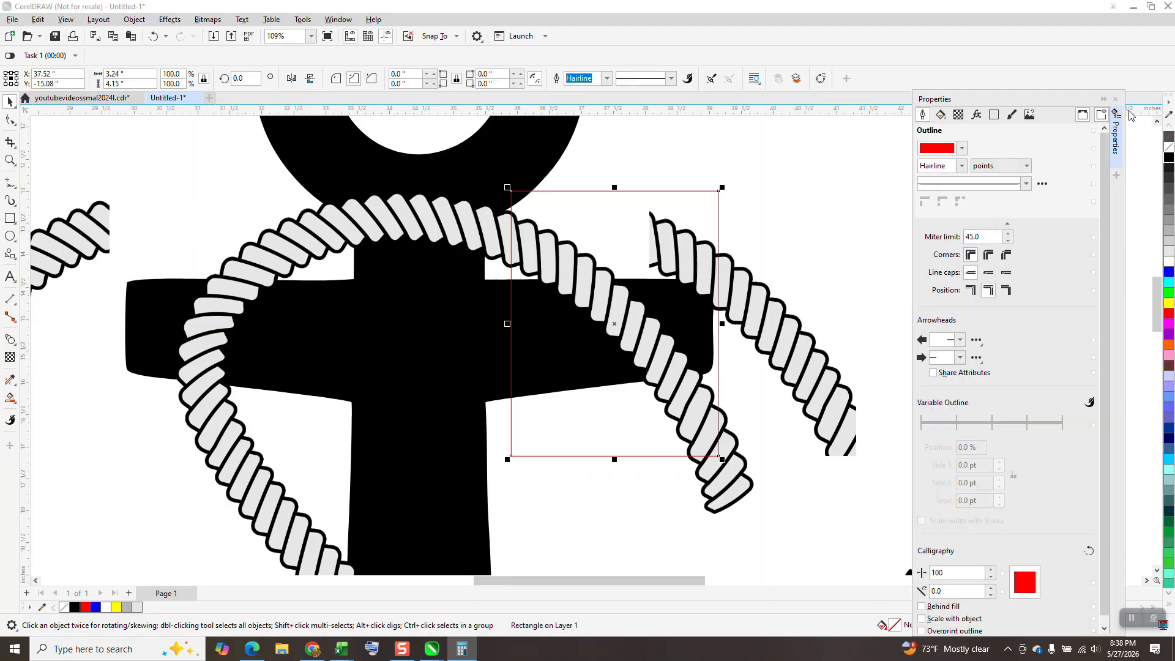
pyautogui.click(1138, 182)
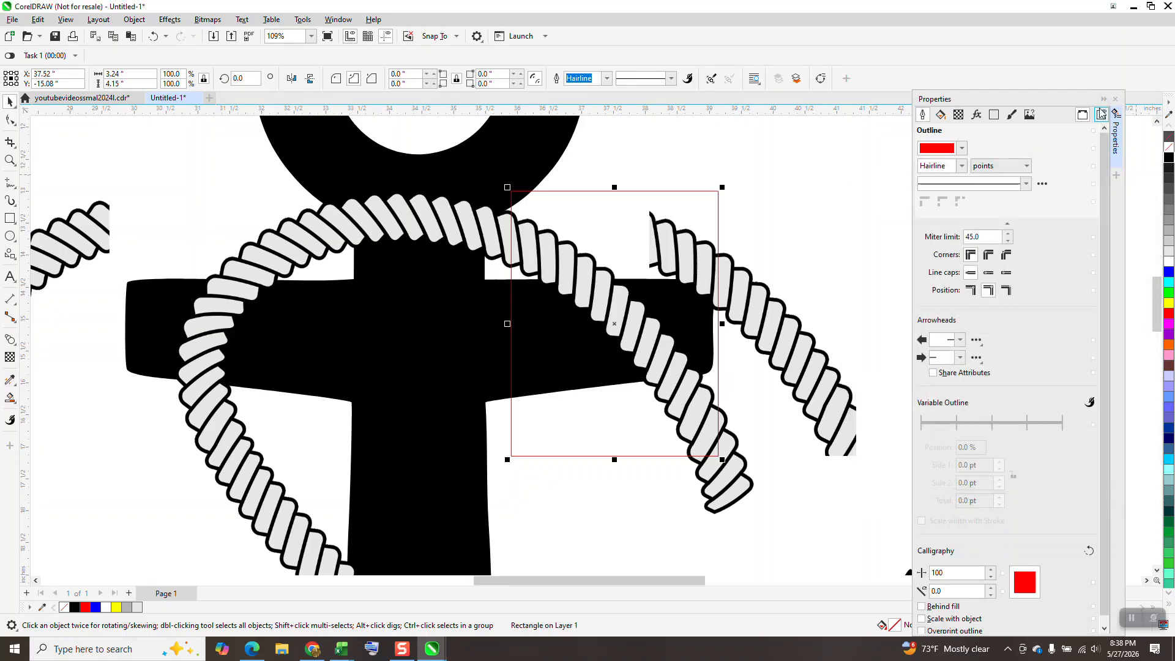
# - Delete the rectangle over the crossbar's right half and send the full rope bitmap to the back of the page
pyautogui.click(1114, 99)
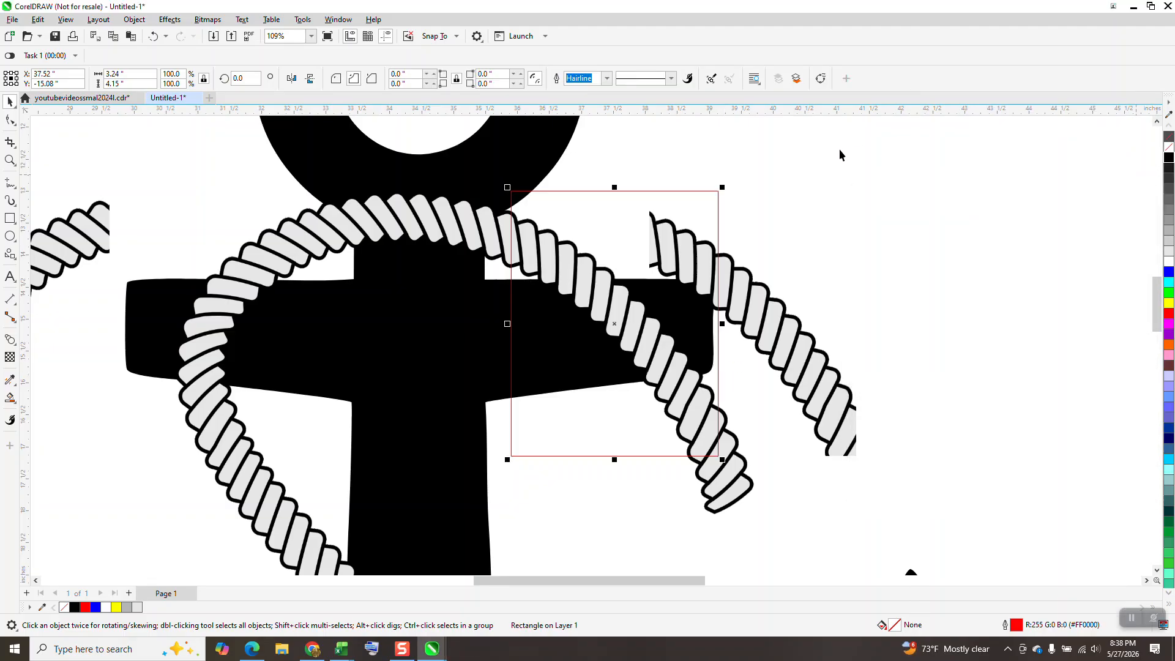
pyautogui.click(725, 208)
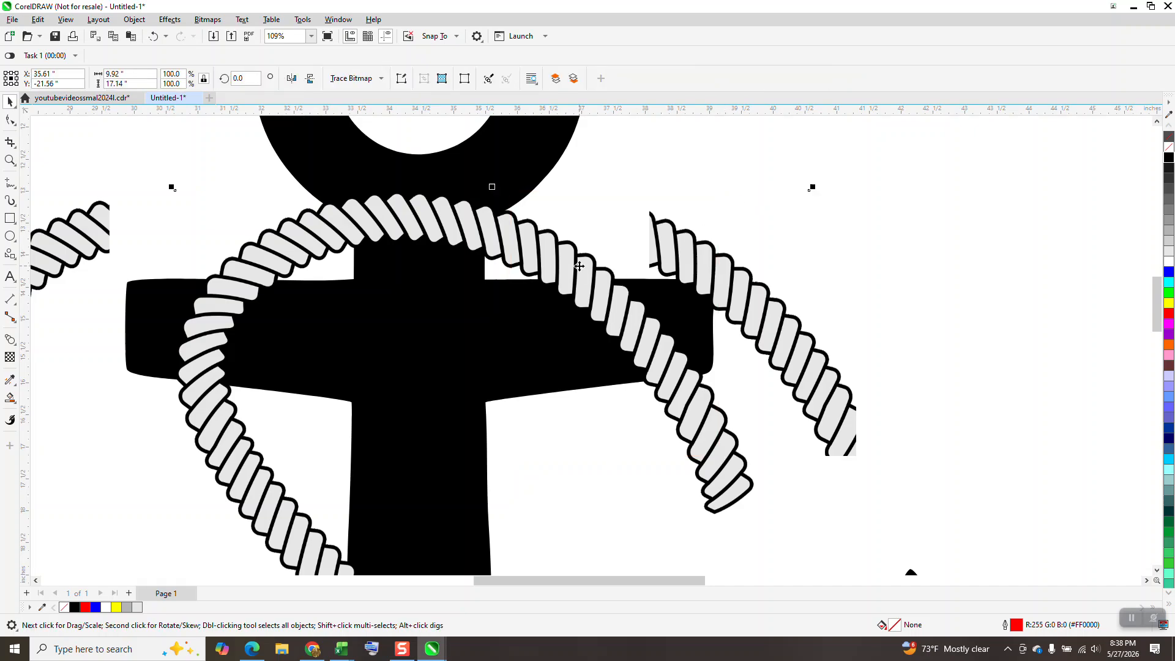
pyautogui.click(135, 20)
pyautogui.moveTo(160, 214)
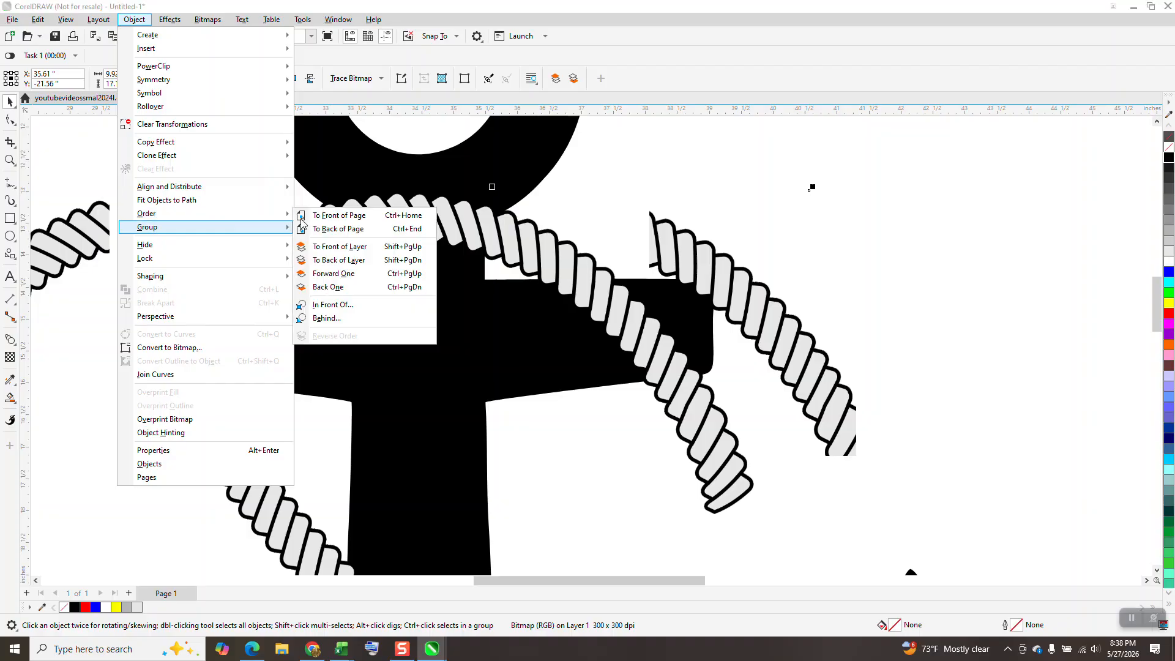
pyautogui.click(322, 230)
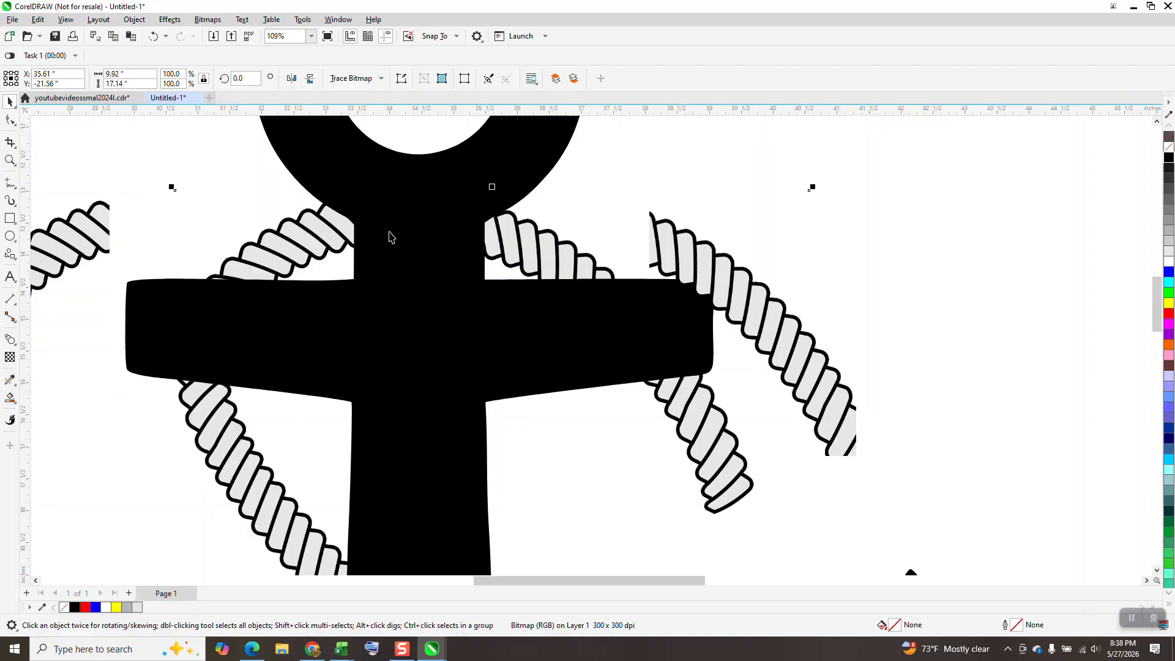
# - Move the extracted right rope piece 2.16 inches left, back over the crossbar's right half
pyautogui.click(739, 301)
pyautogui.press('Left')
pyautogui.press('Left')
pyautogui.press('Left')
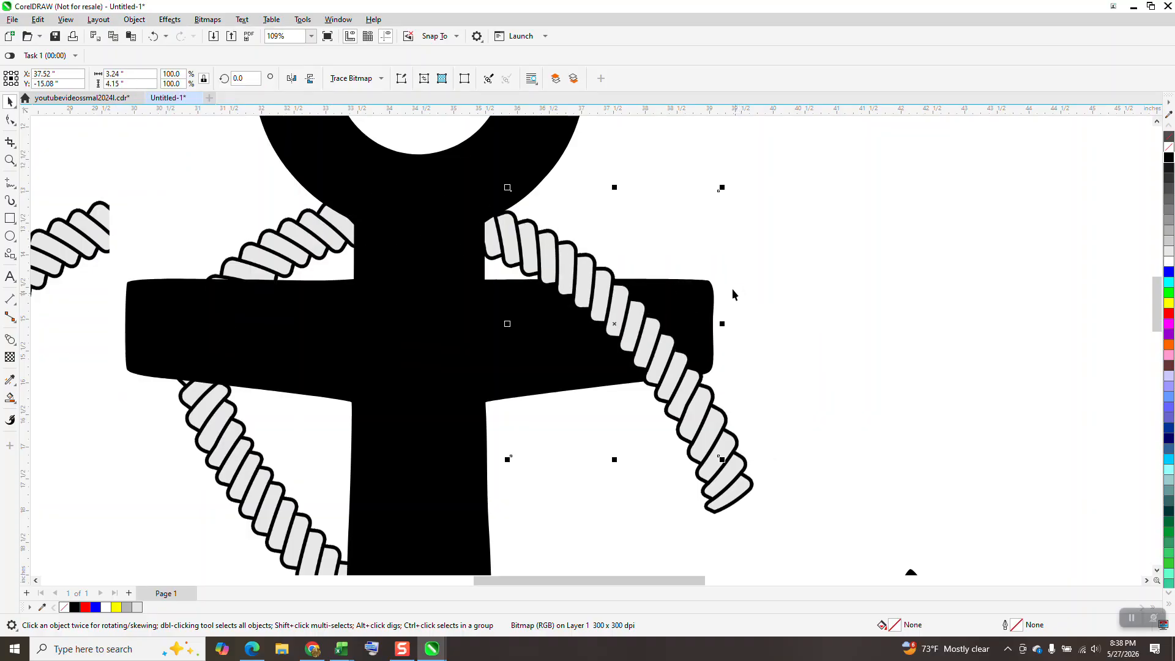
# - Try to fit the extracted left rope piece over the crossbar's left half in line with the full rope
pyautogui.click(110, 218)
pyautogui.press('Left')
pyautogui.press('Left')
pyautogui.press('Left')
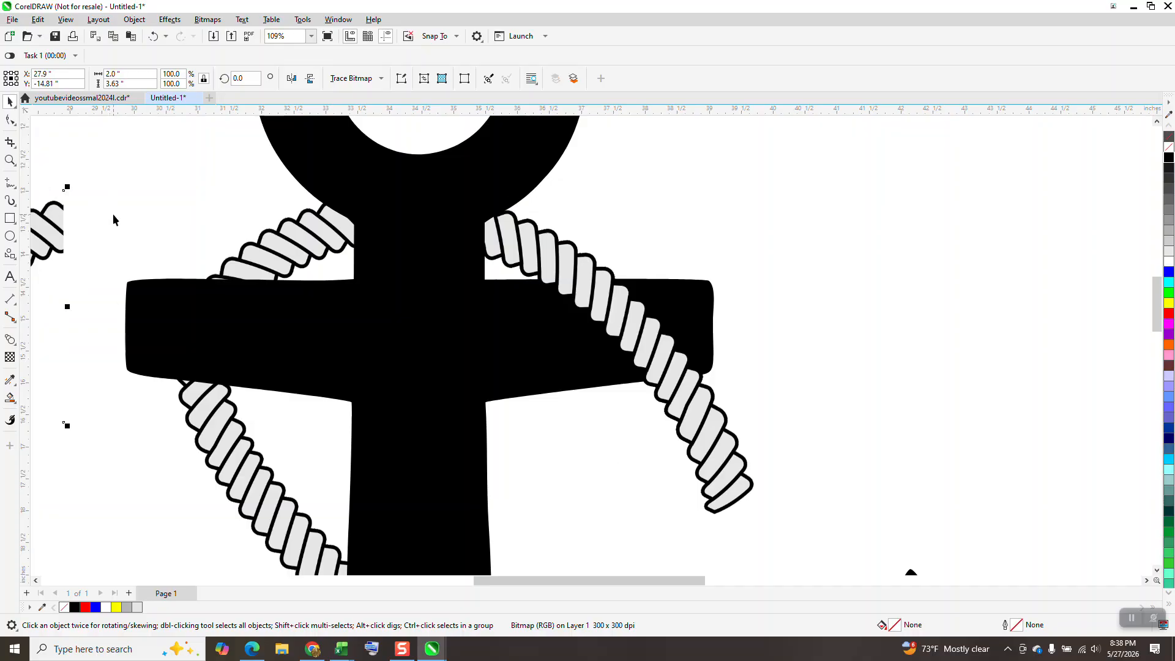
pyautogui.press('Right')
pyautogui.press('Right')
pyautogui.press('Right')
pyautogui.press('Right')
pyautogui.press('Right')
pyautogui.press('Right')
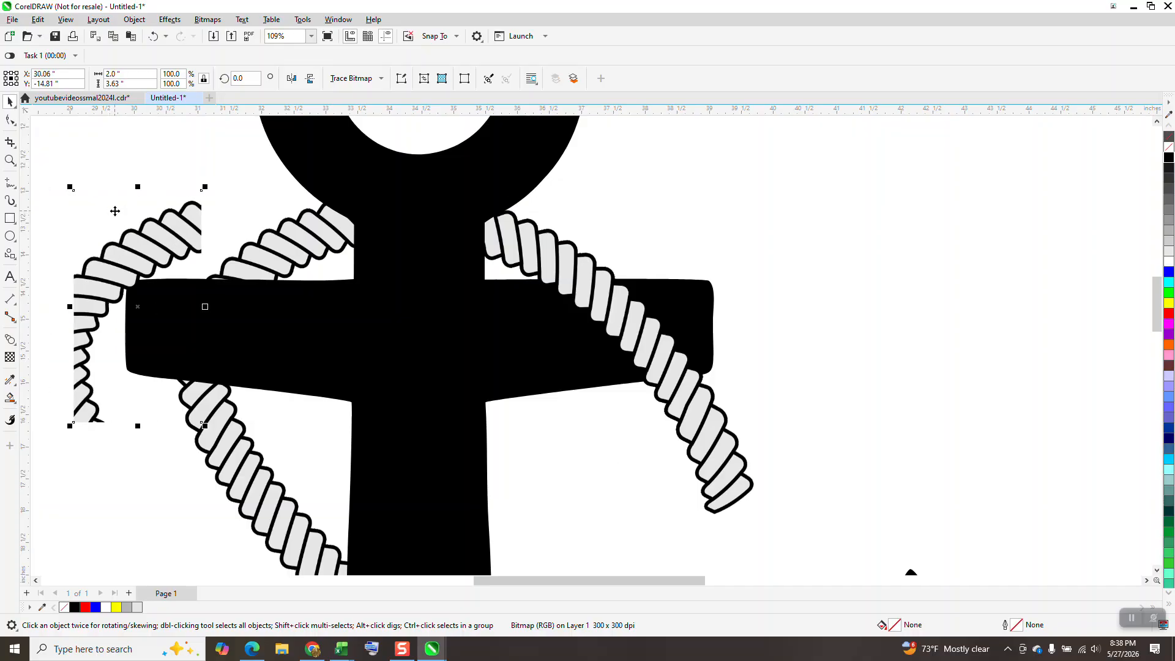
pyautogui.press('Right')
pyautogui.press('Right')
pyautogui.press('Right')
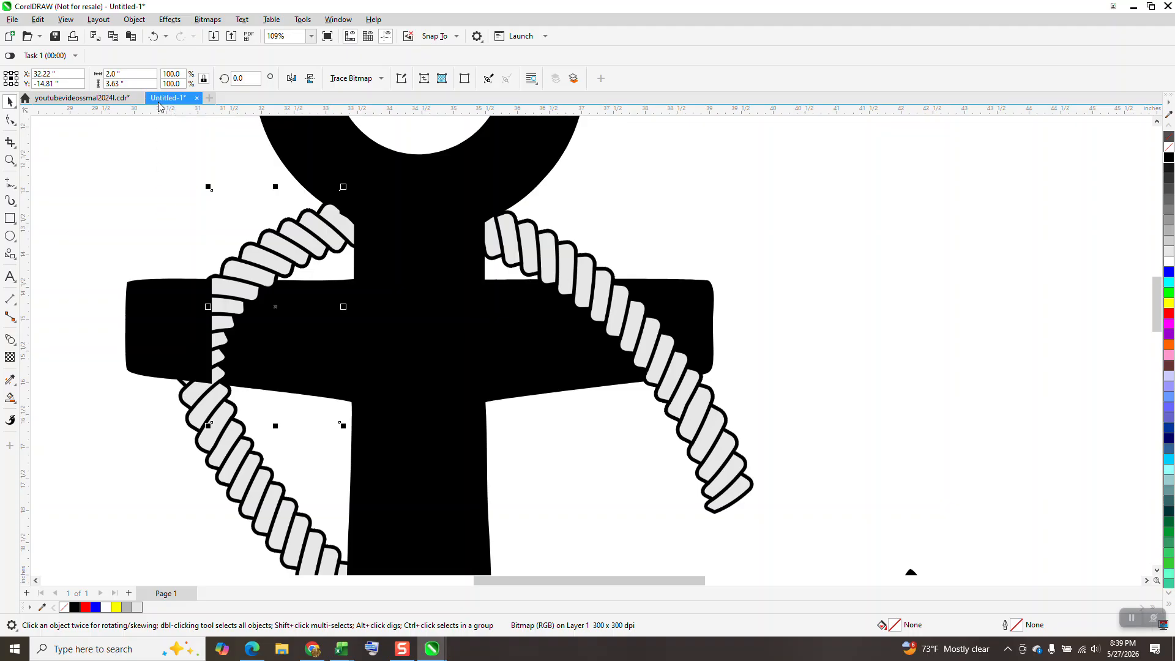
pyautogui.click(203, 184)
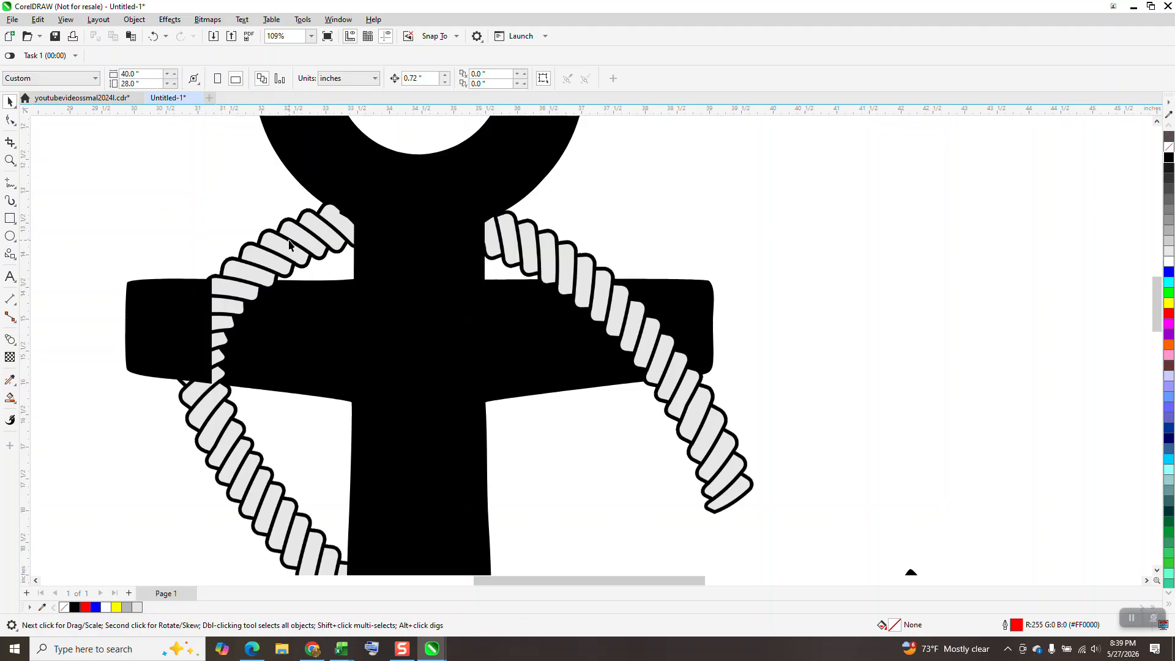
# - Move the ill-fitting left rope piece 2.88 inches left, away from the full rope
pyautogui.click(289, 245)
pyautogui.press('Left')
pyautogui.press('Left')
pyautogui.press('Left')
pyautogui.press('Left')
pyautogui.press('Left')
pyautogui.press('Left')
pyautogui.press('Left')
pyautogui.press('Left')
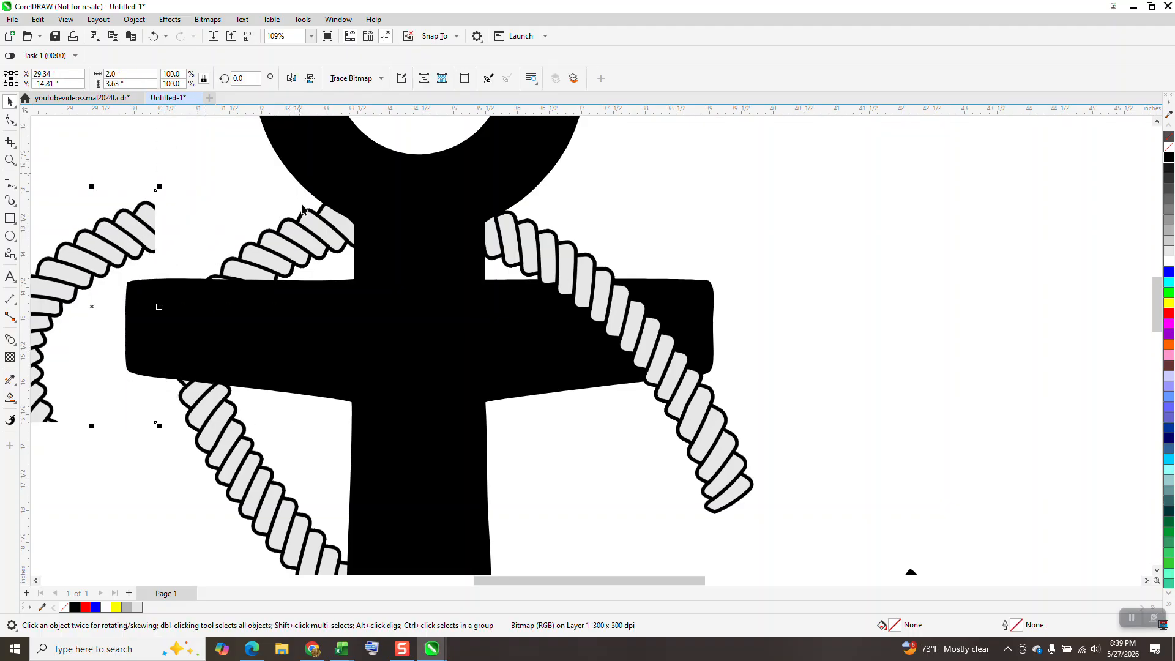
# - Bring the full rope bitmap to the front of the page and delete the extracted left rope piece
pyautogui.click(299, 220)
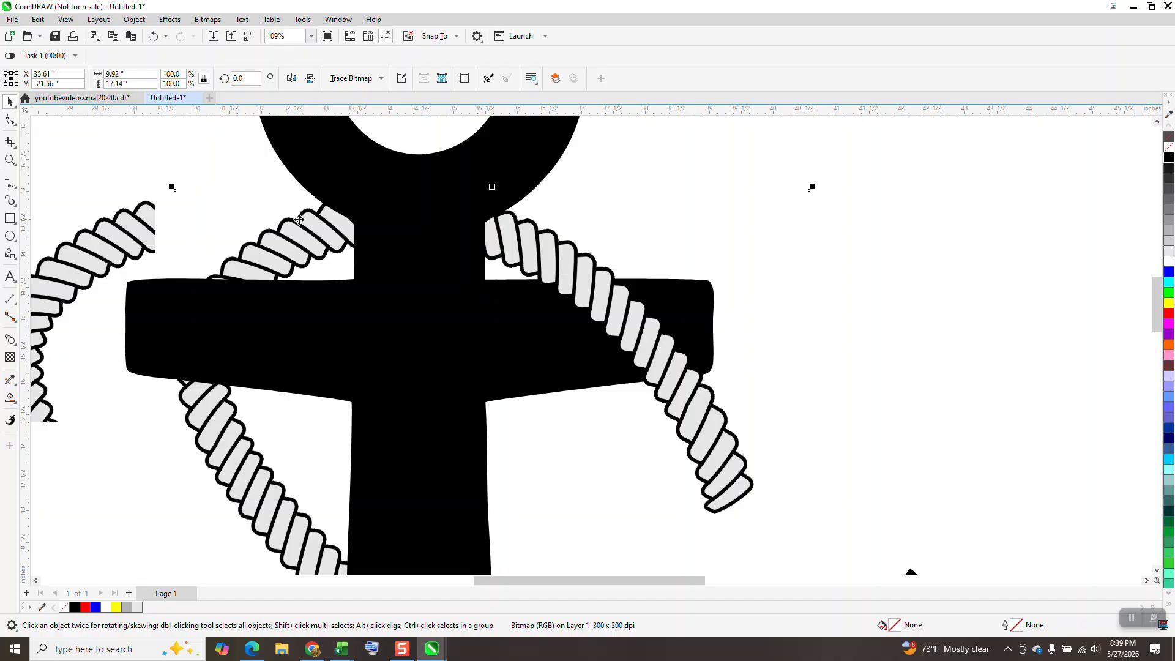
pyautogui.click(136, 19)
pyautogui.moveTo(263, 215)
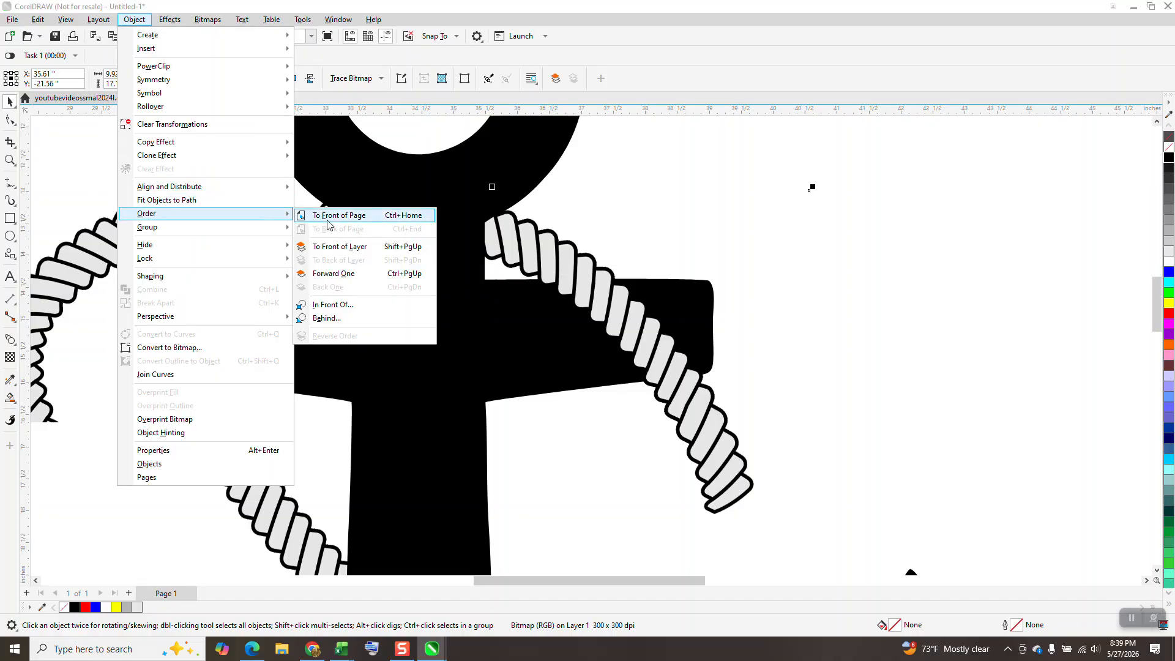
pyautogui.click(330, 216)
pyautogui.click(143, 246)
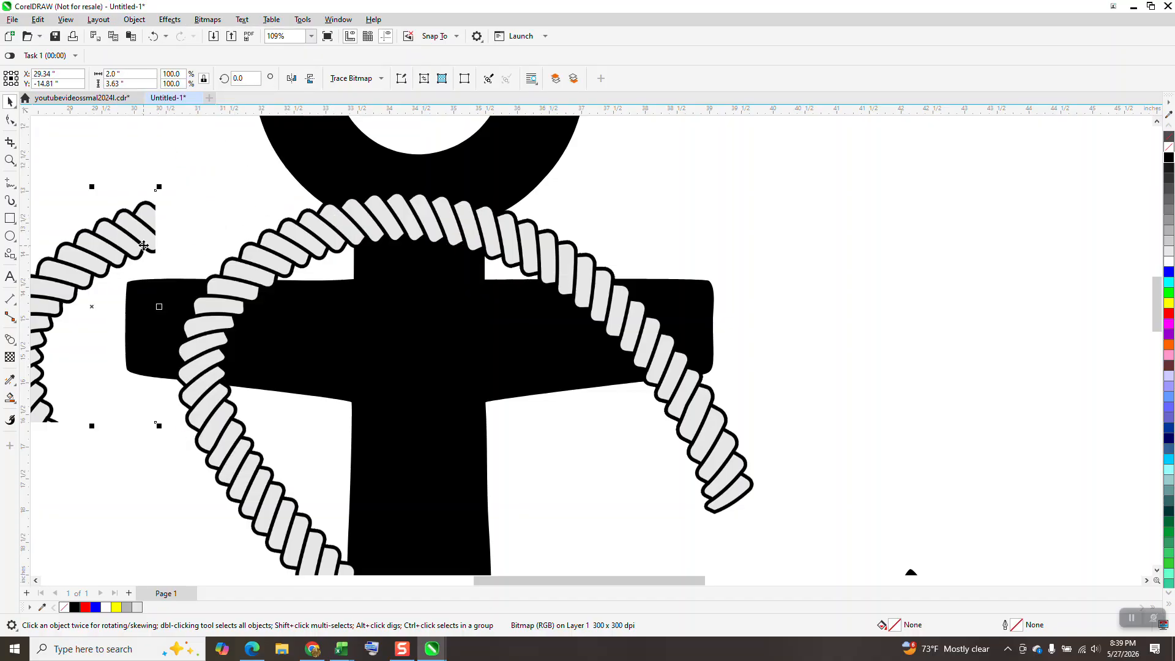
pyautogui.press('Delete')
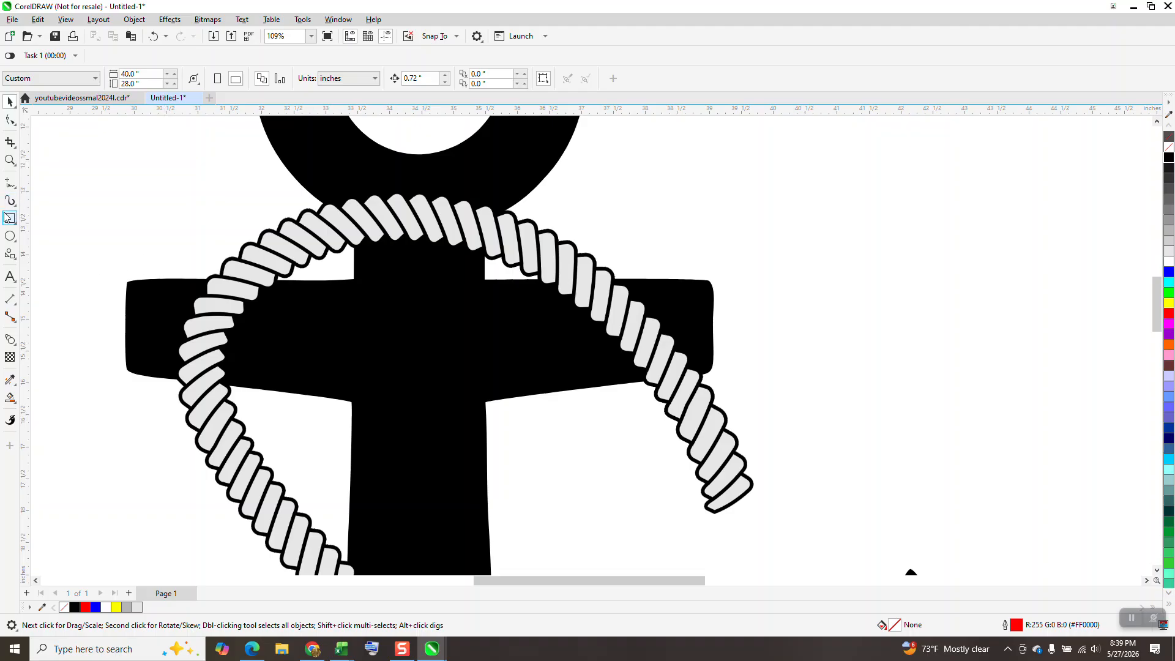
# - Draw a rectangle about 2.42 by 3.02 inches over the rope at the crossbar's left half and intersect it with the rope bitmap
pyautogui.click(10, 218)
pyautogui.moveTo(159, 247); pyautogui.dragTo(314, 439)
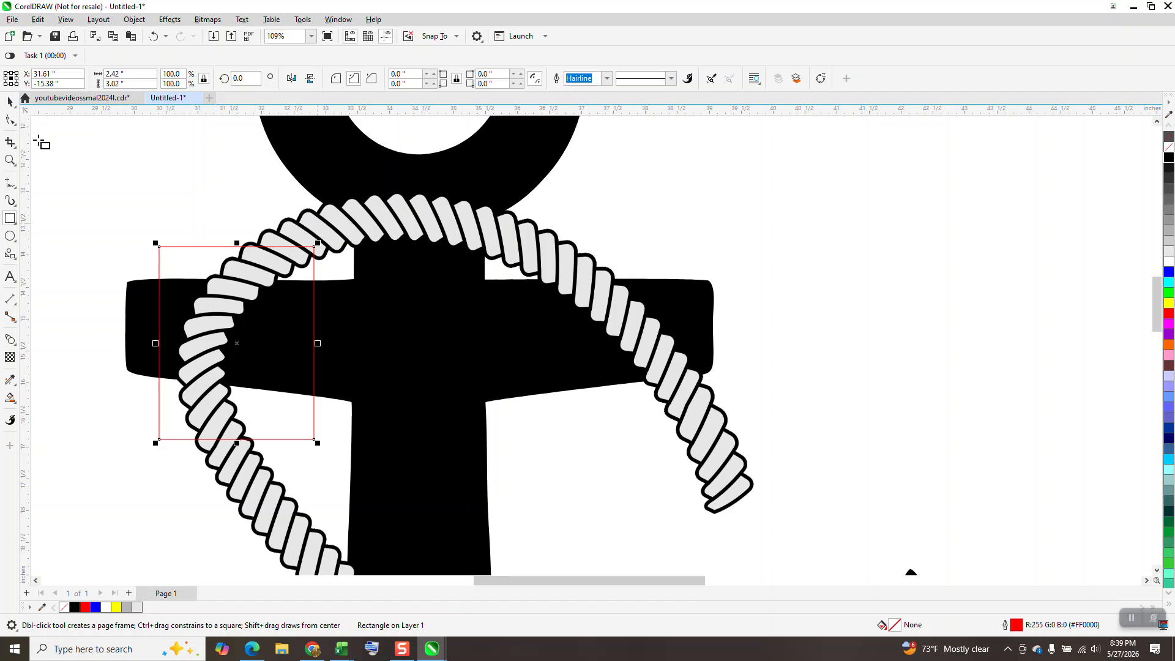
pyautogui.click(11, 101)
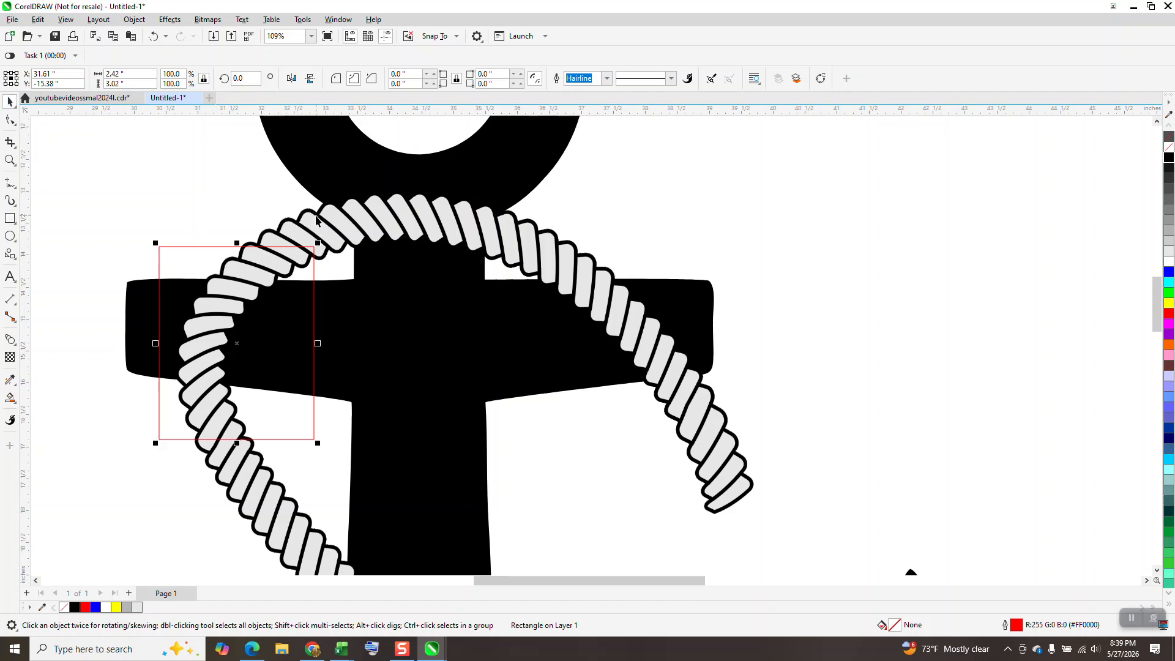
pyautogui.keyDown('shift'); pyautogui.click(316, 220); pyautogui.keyUp('shift')
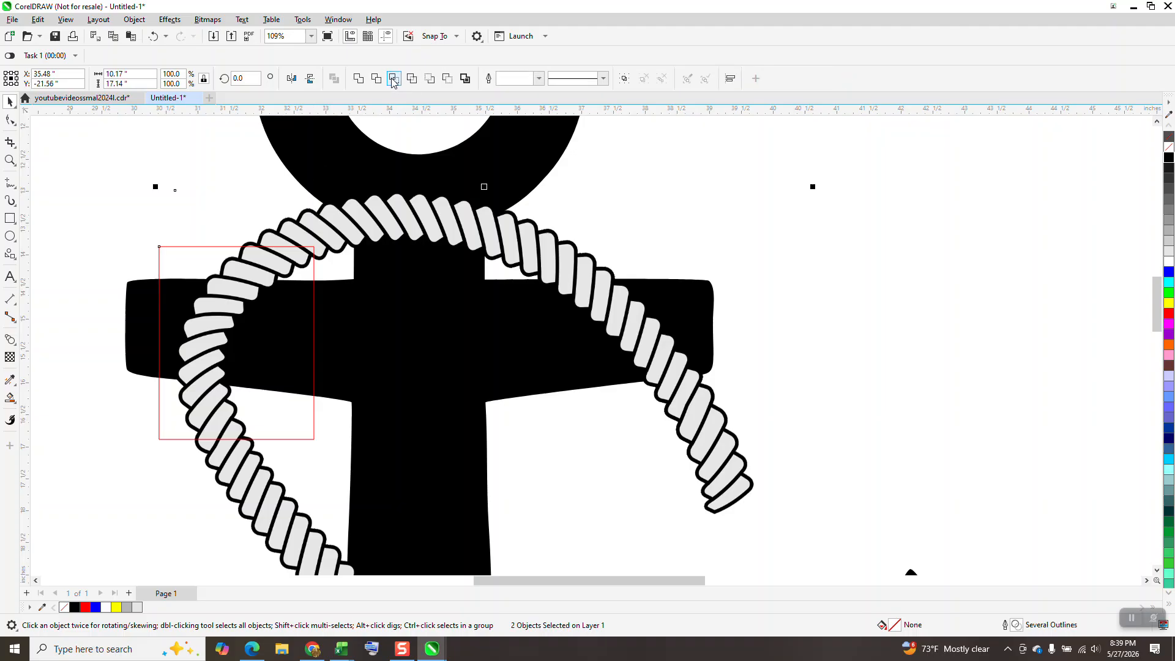
pyautogui.click(393, 79)
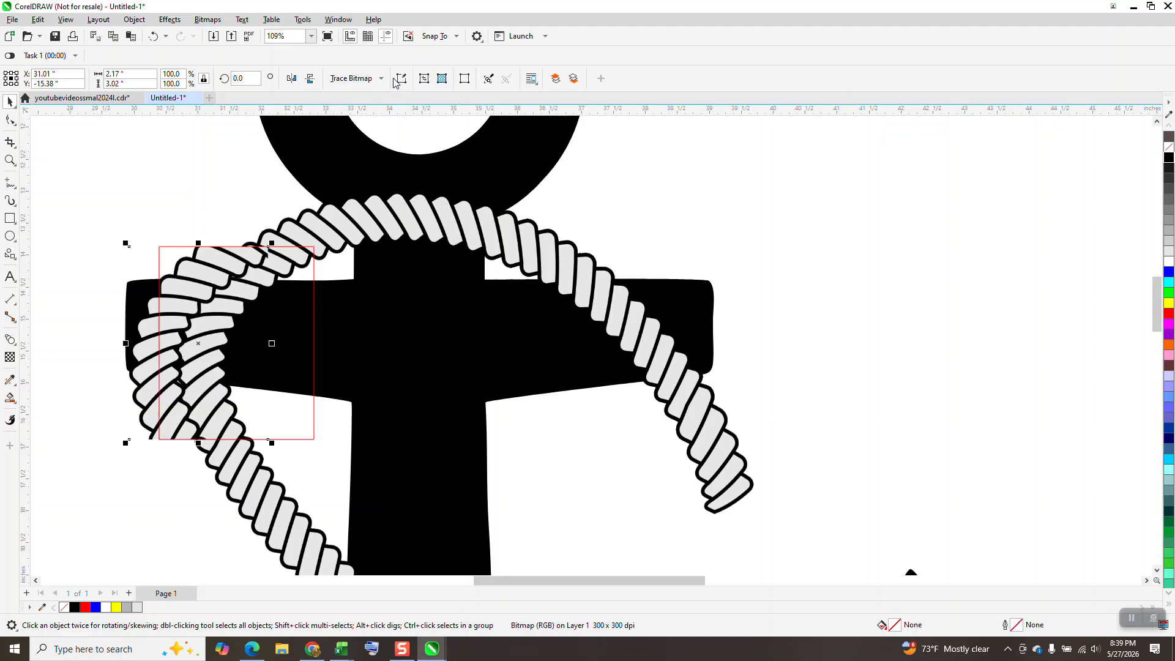
# - Move the newly extracted left rope piece 2.88 inches left and delete the cutting rectangle
pyautogui.press('Left')
pyautogui.press('Left')
pyautogui.press('Left')
pyautogui.click(313, 271)
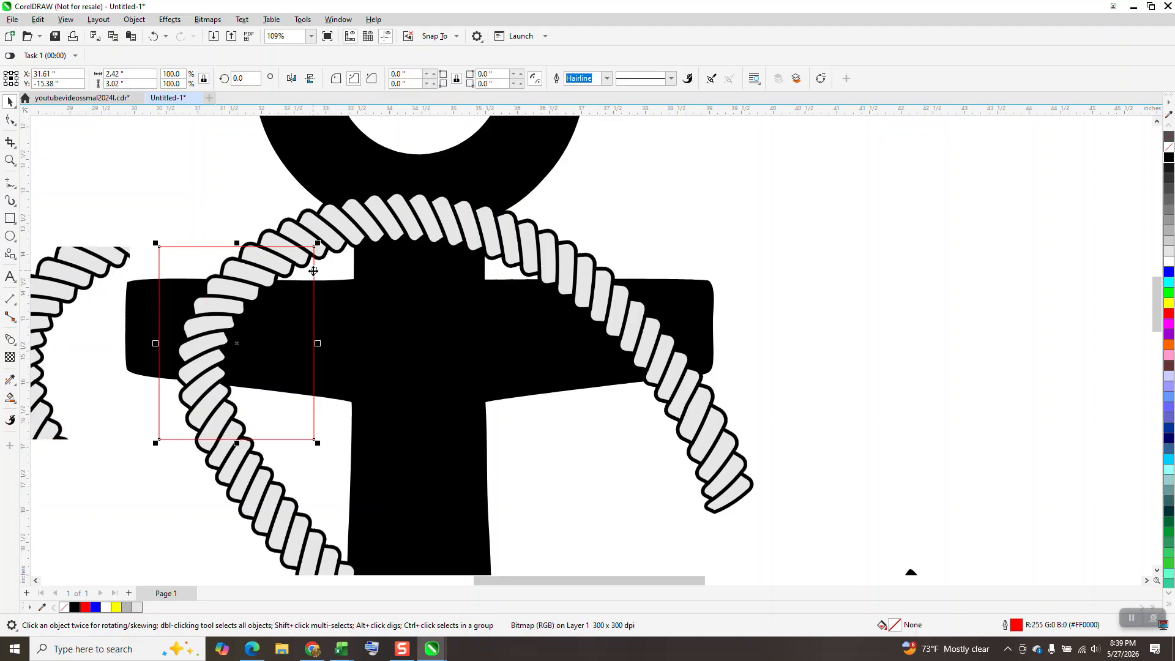
pyautogui.press('Delete')
# - Send the full rope bitmap behind the anchor, to the back of the page
pyautogui.click(232, 184)
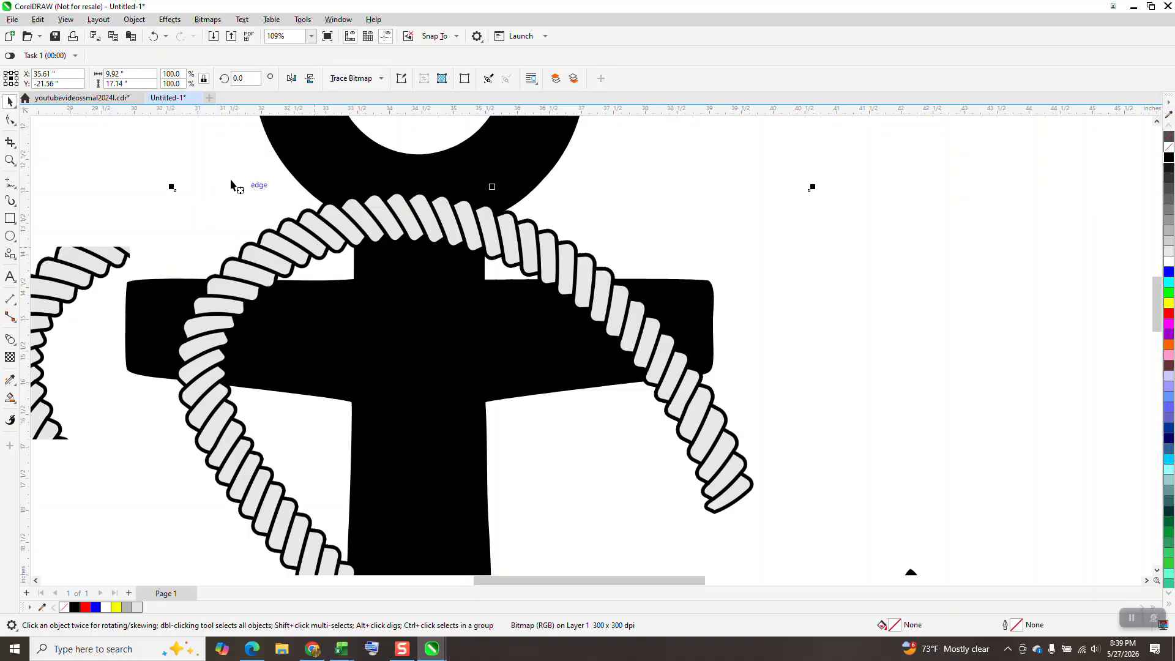
pyautogui.click(134, 19)
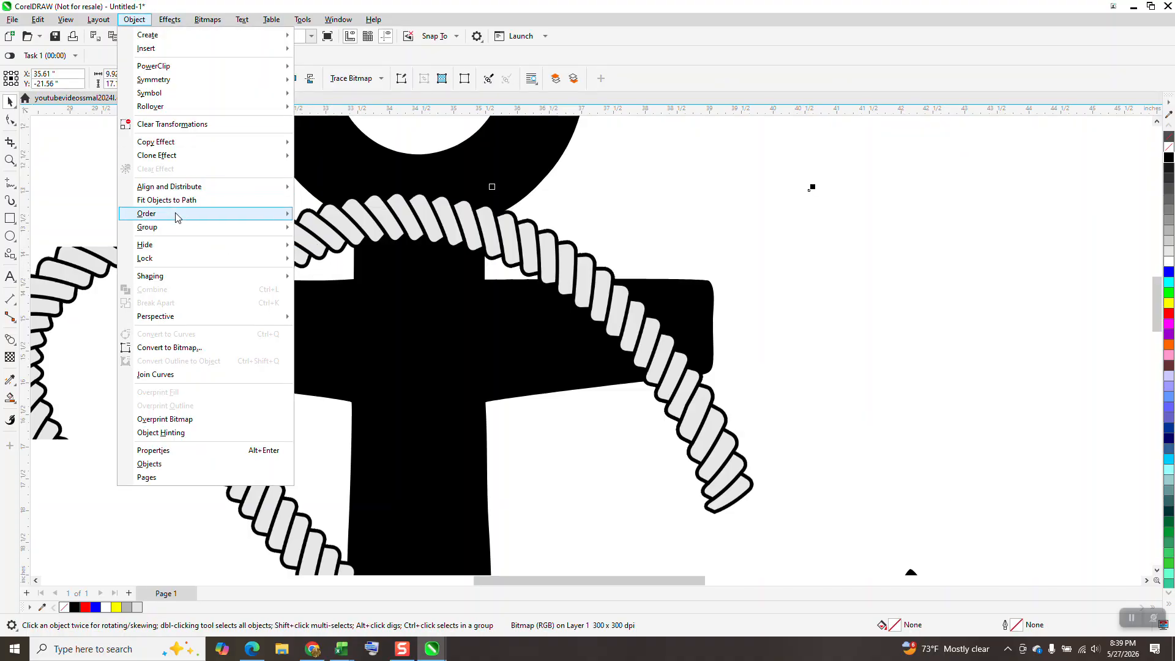
pyautogui.moveTo(176, 216)
pyautogui.click(325, 230)
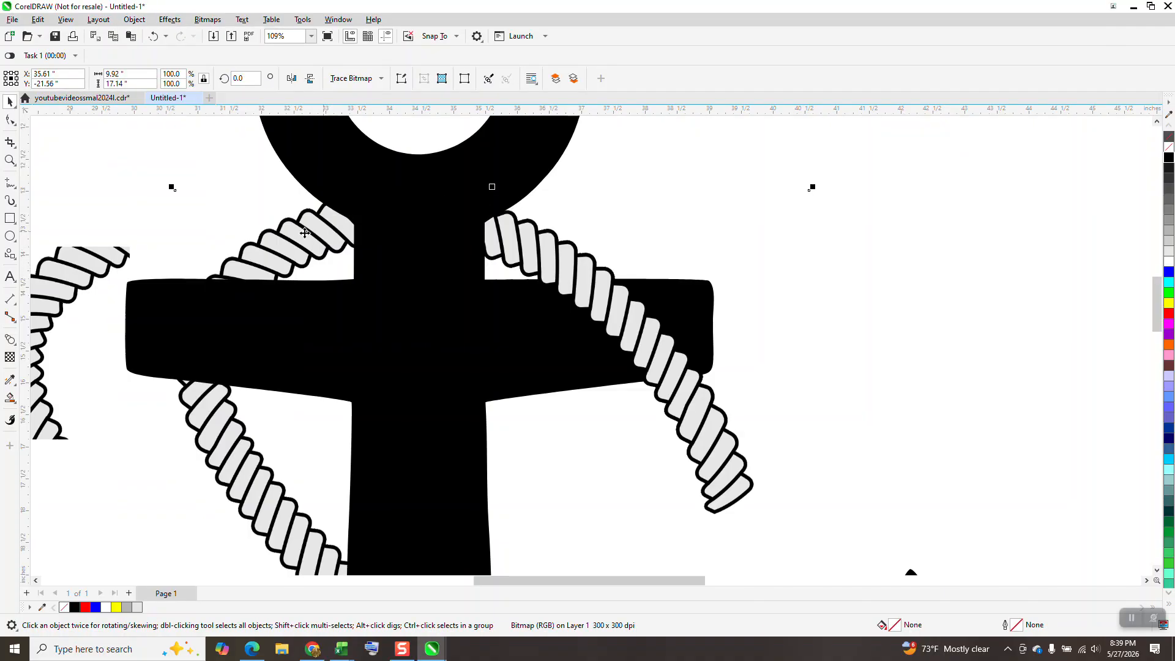
# - Move the extracted left rope piece 2.88 inches right, back over the crossbar's left half
pyautogui.click(119, 256)
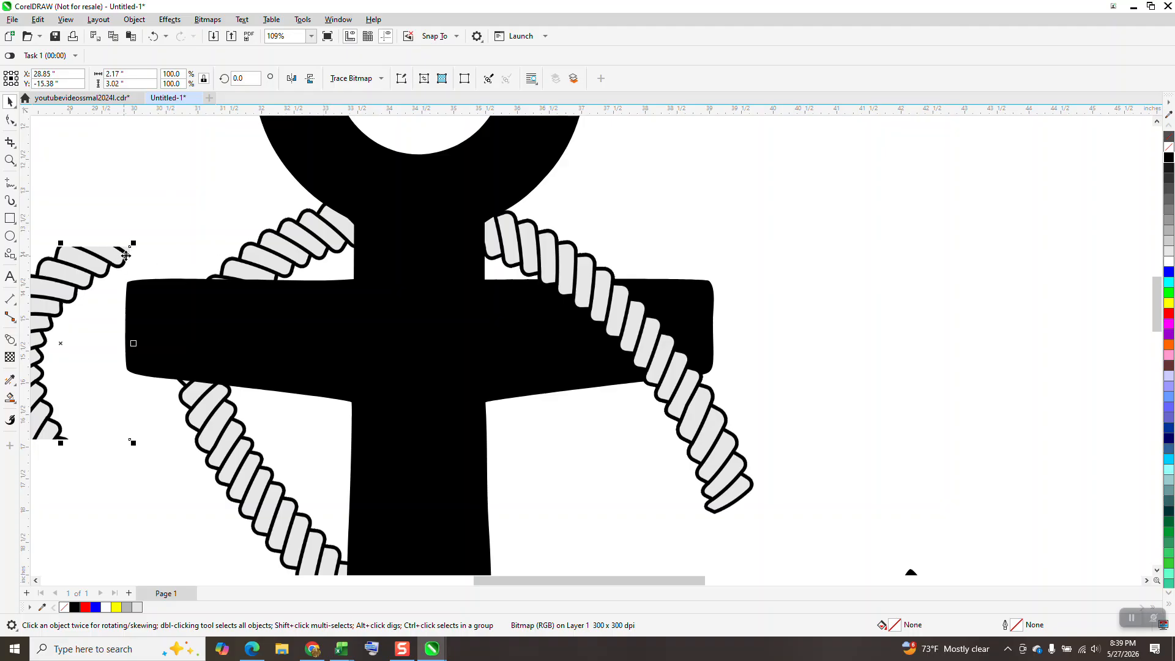
pyautogui.press('Right')
pyautogui.press('Right')
pyautogui.press('Right')
pyautogui.press('Right')
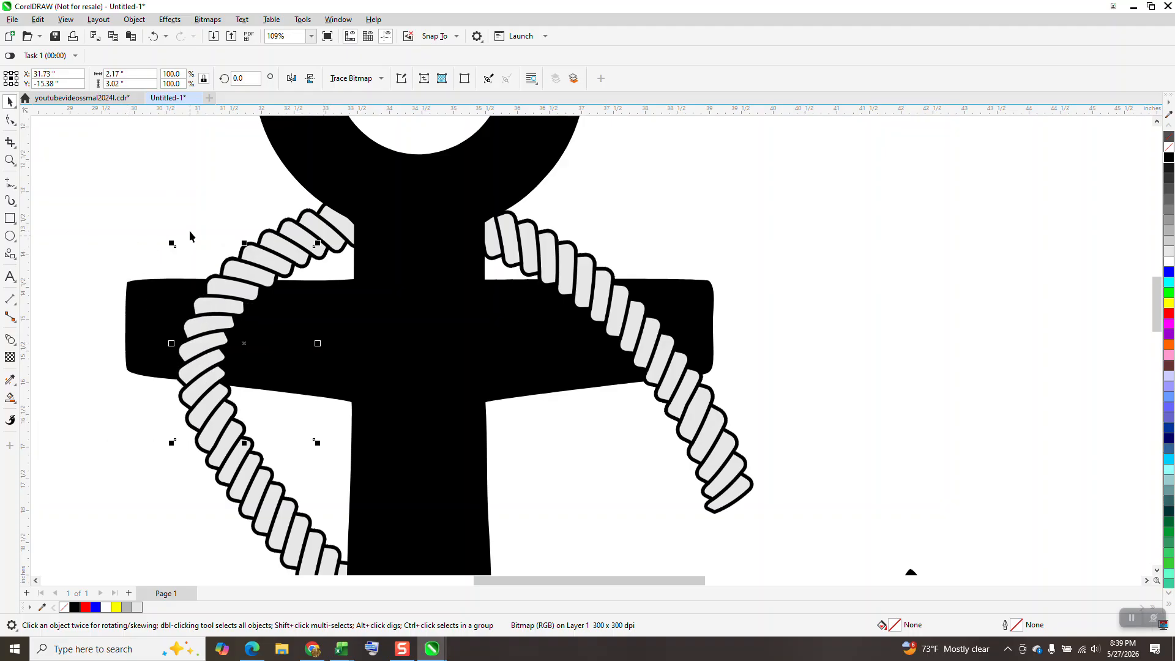
# - Move the extracted lower rope piece 2.88 inches left so it lines up with the rope across the anchor's lower right arm
pyautogui.scroll(-3, 190, 236)
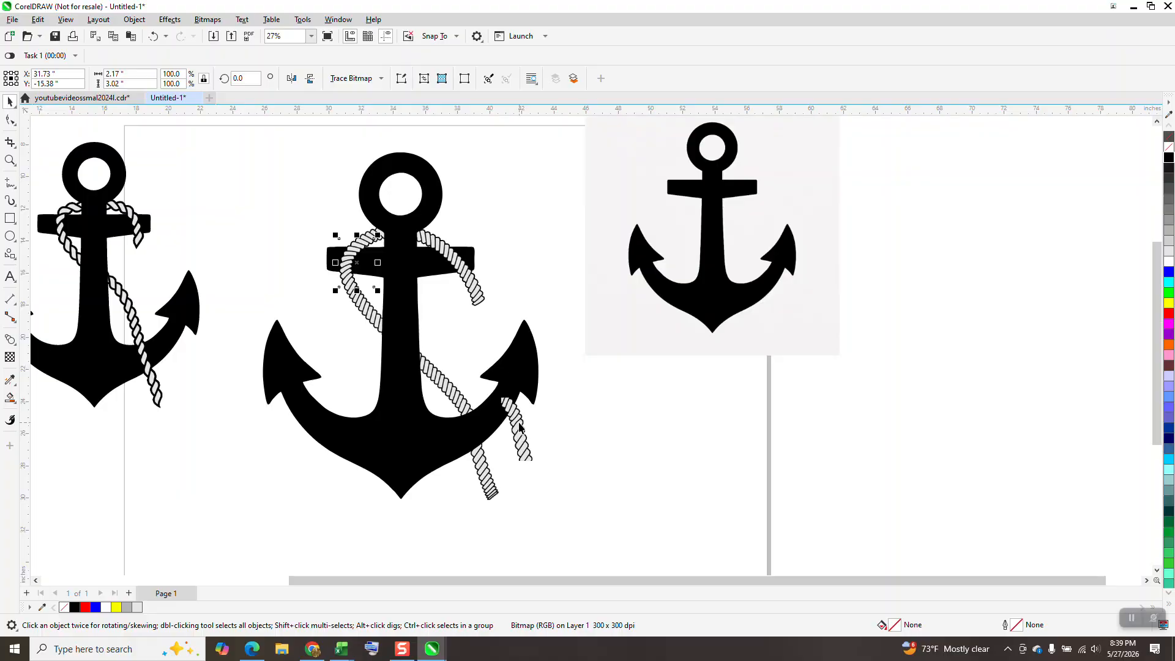
pyautogui.click(519, 423)
pyautogui.press('Left')
pyautogui.press('Left')
pyautogui.press('Left')
pyautogui.press('Left')
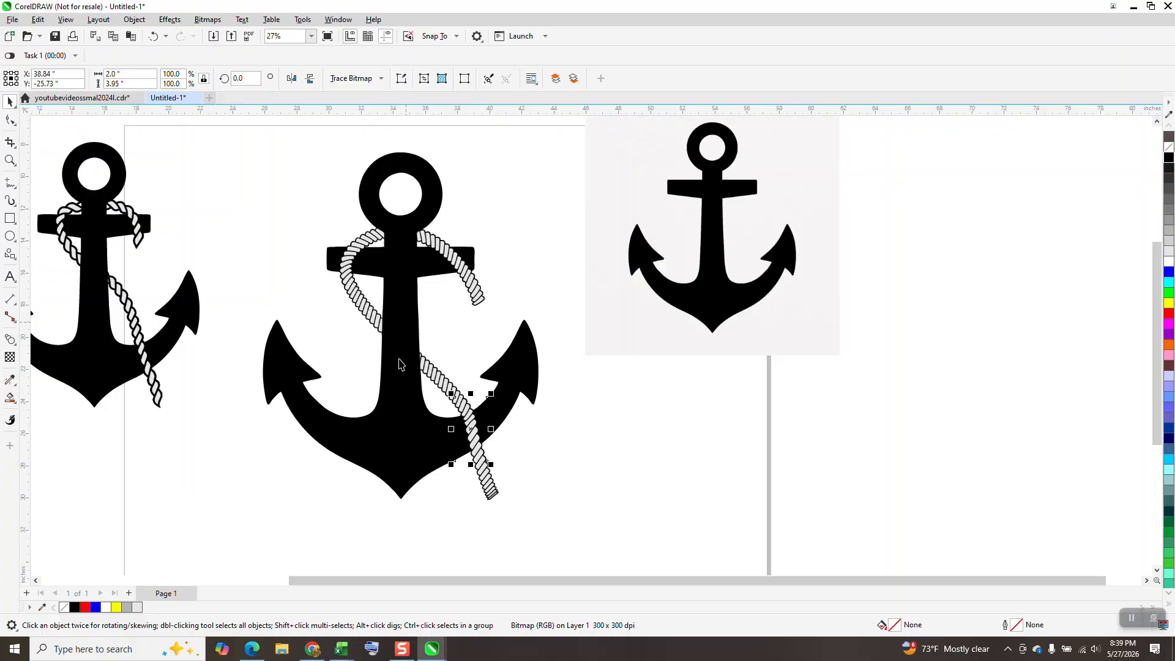
# - Examine the wrapped anchor as a whole and the rope joins across its lower right arm up close
pyautogui.click(10, 160)
pyautogui.moveTo(310, 177); pyautogui.dragTo(627, 478)
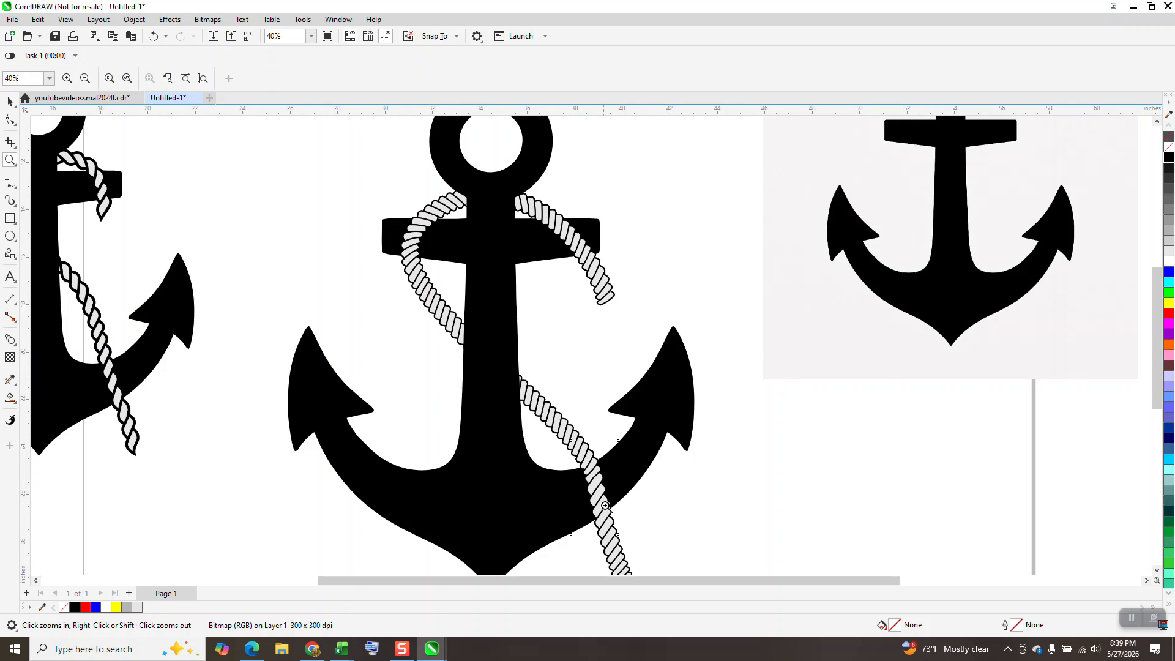
pyautogui.scroll(-1, 576, 277)
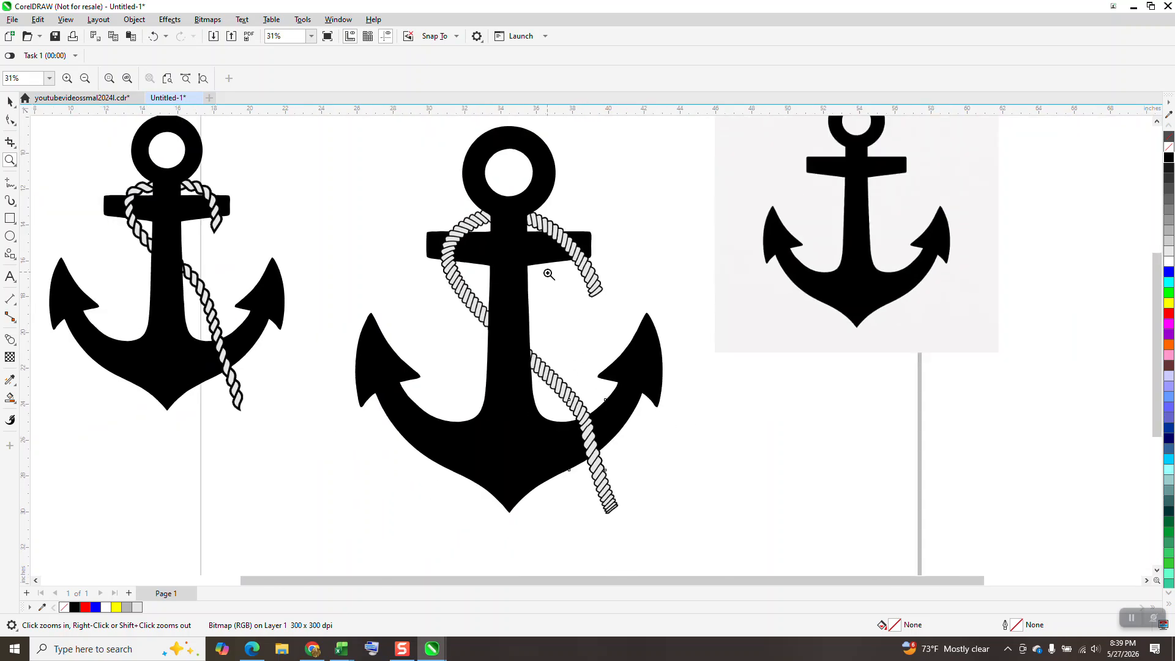
pyautogui.moveTo(562, 395); pyautogui.dragTo(638, 498)
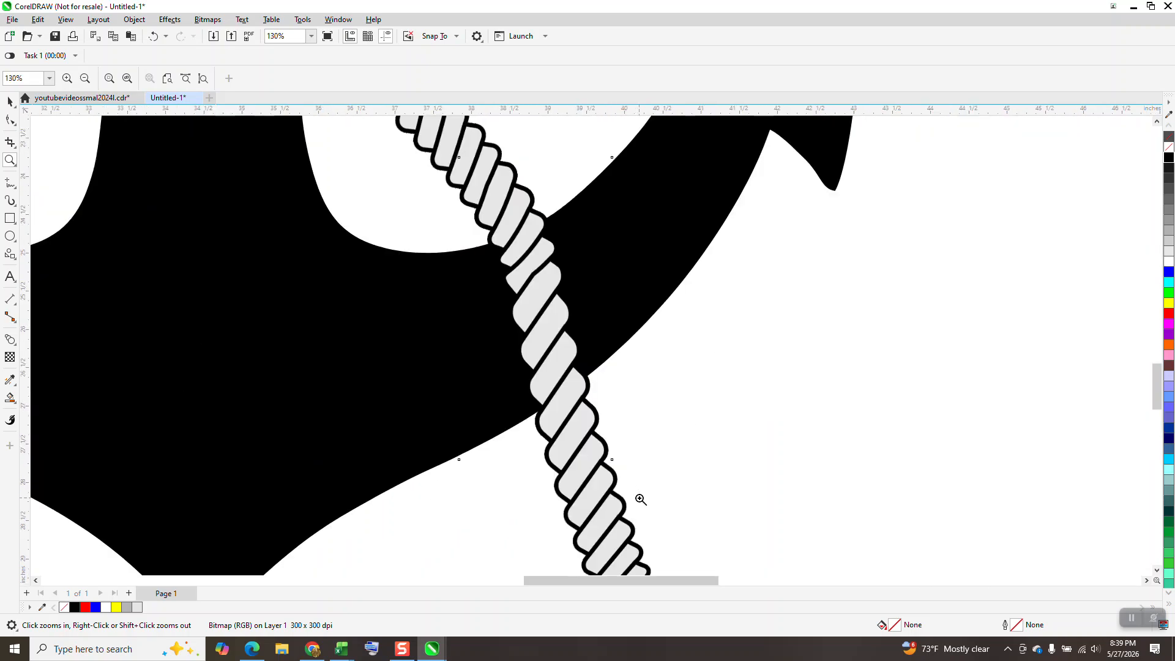
pyautogui.scroll(-3, 569, 429)
pyautogui.scroll(-4, 545, 401)
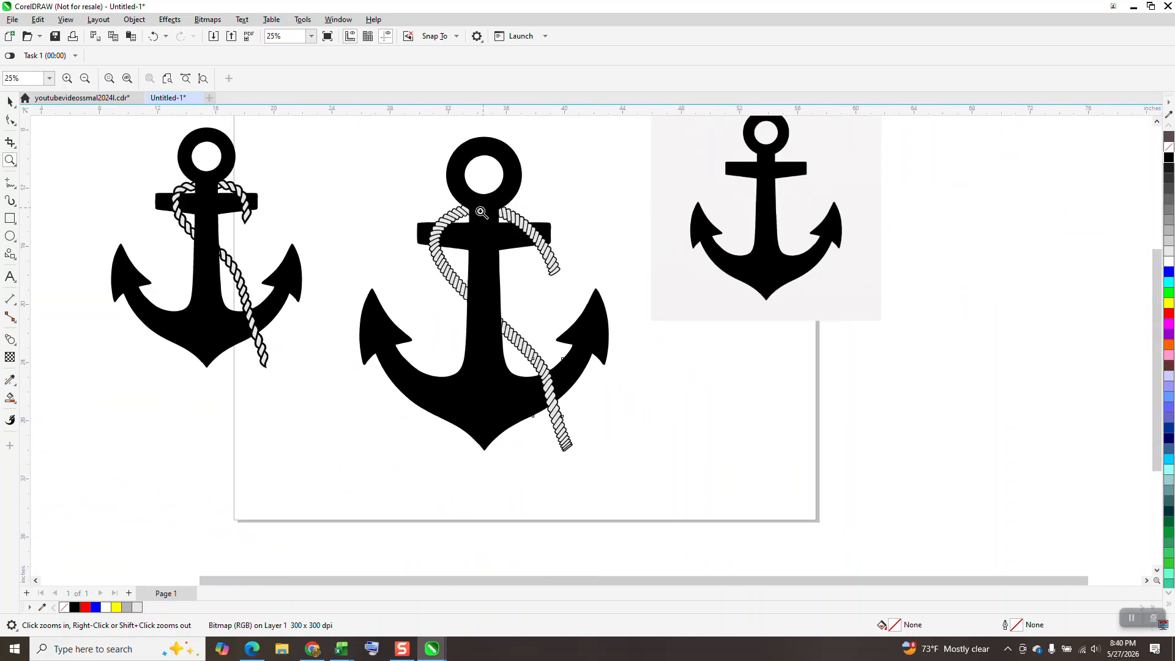
# - Select the middle anchor with all its rope pieces and move them together slightly up and to the left
pyautogui.click(10, 100)
pyautogui.moveTo(329, 147); pyautogui.dragTo(691, 520)
pyautogui.moveTo(597, 365); pyautogui.dragTo(581, 341)
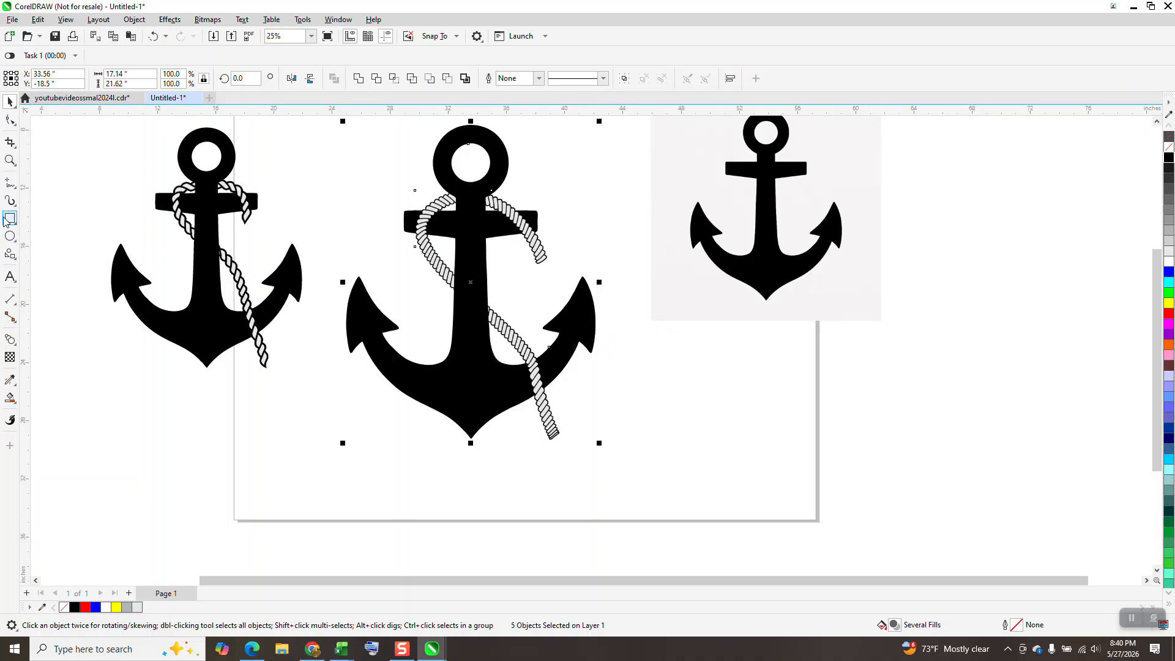
# - Draw a yellow-filled rectangle about 22 by 23.77 inches around the middle anchor and send it to the back of the page
pyautogui.moveTo(322, 123)
pyautogui.mouseDown()
pyautogui.moveTo(584, 379)
pyautogui.moveTo(643, 468)
pyautogui.mouseUp()
pyautogui.click(1169, 303)
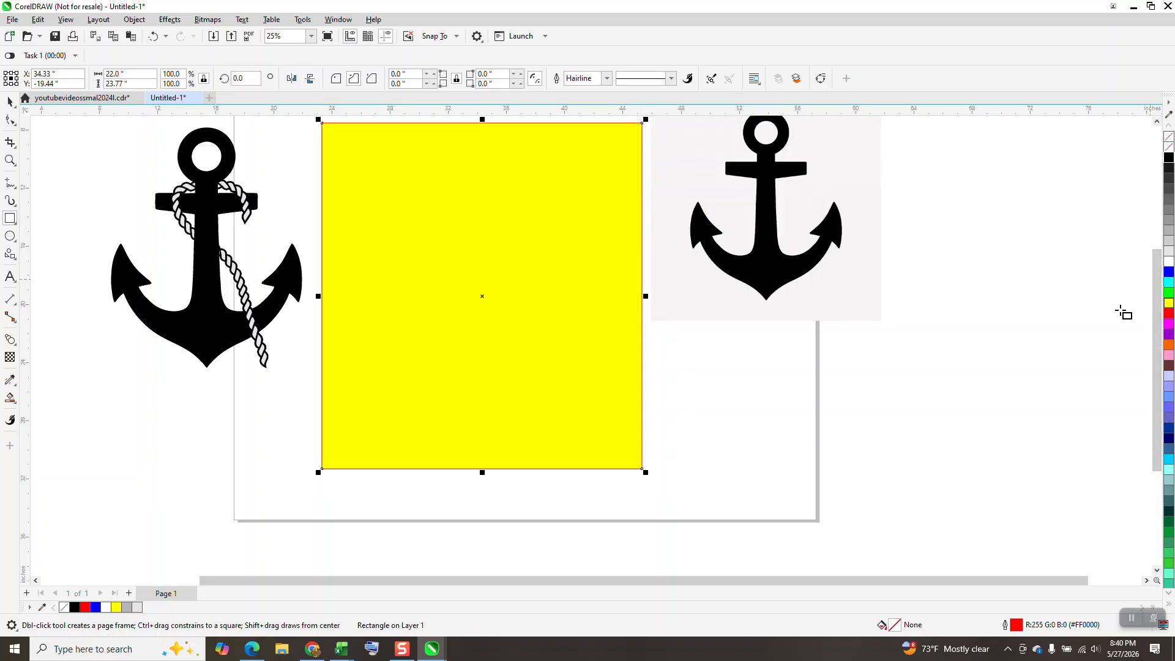
pyautogui.click(137, 20)
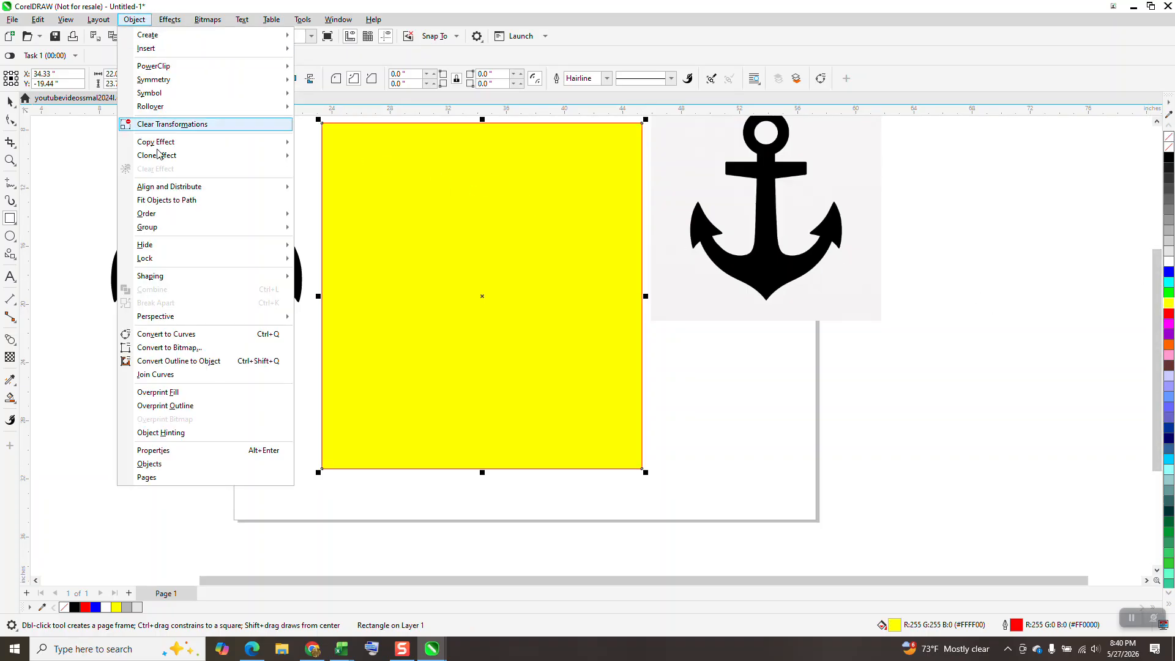
pyautogui.moveTo(156, 218)
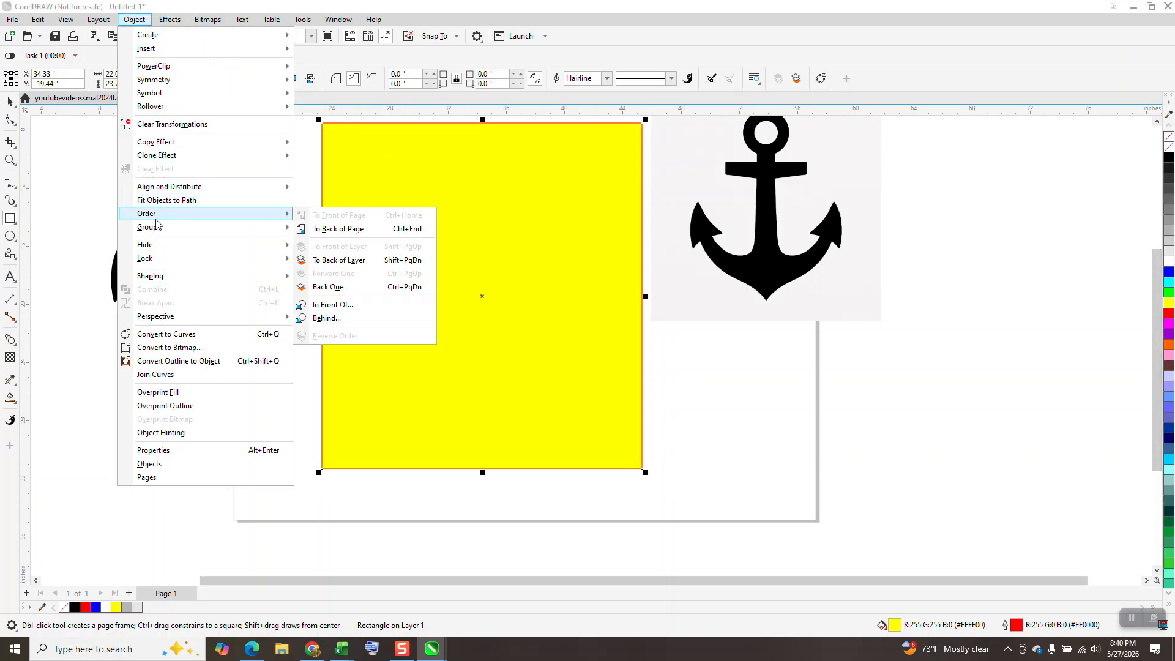
pyautogui.click(339, 229)
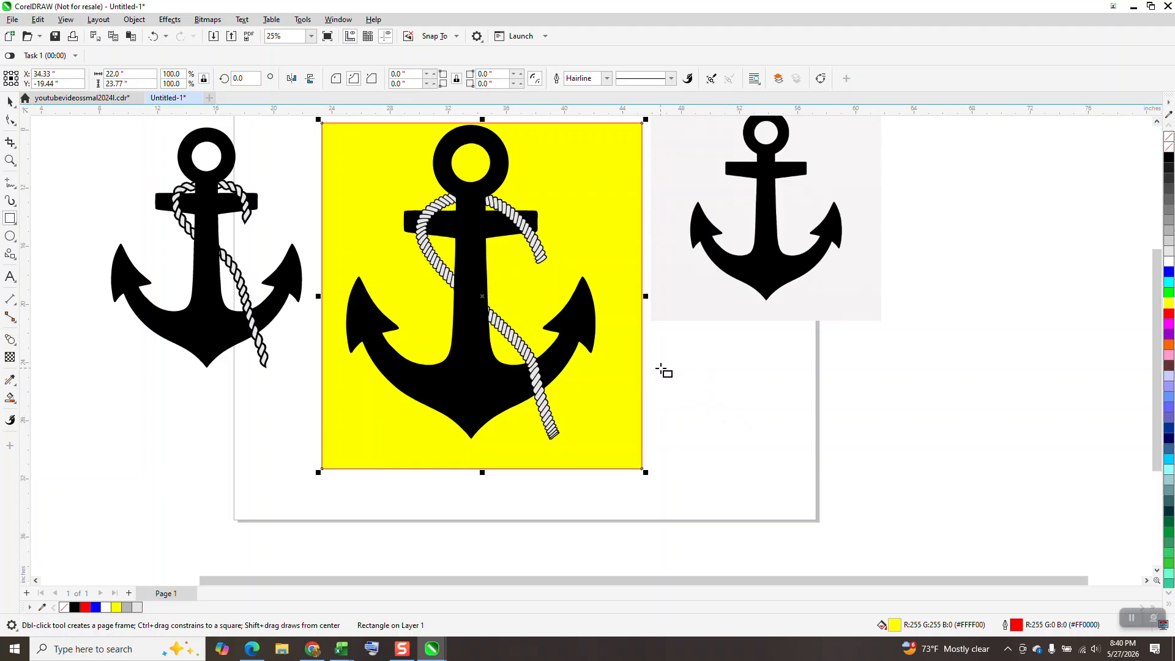
# - Fill the middle anchor shape with blue (#0000FF)
pyautogui.click(9, 101)
pyautogui.press('Escape')
pyautogui.click(494, 161)
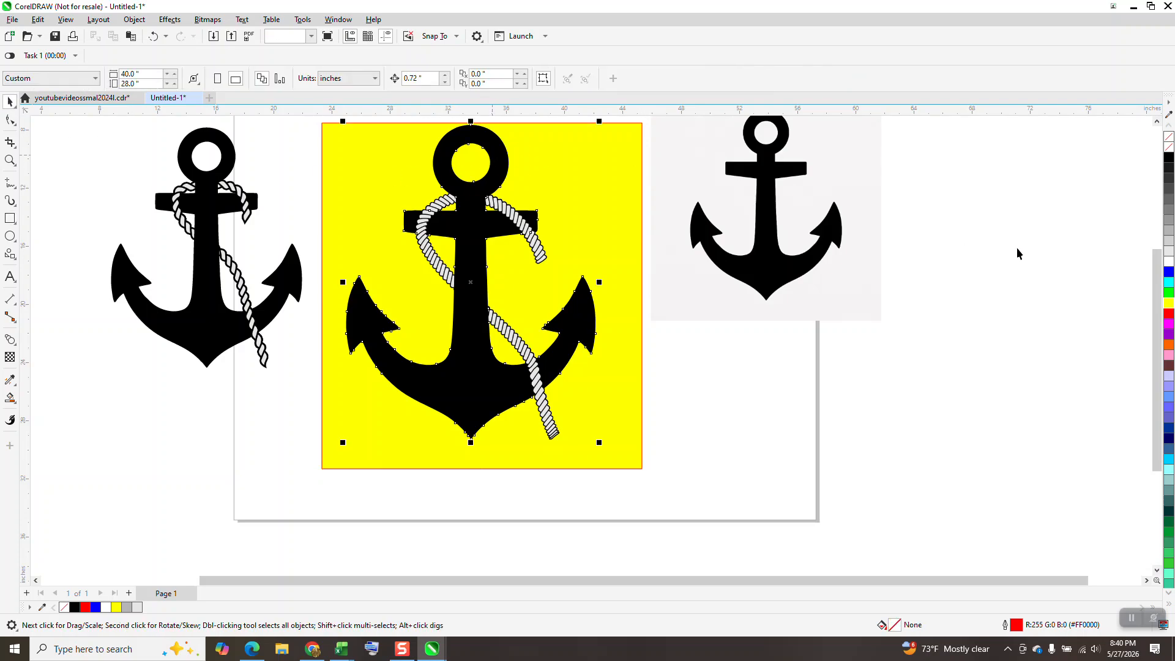
pyautogui.click(1168, 274)
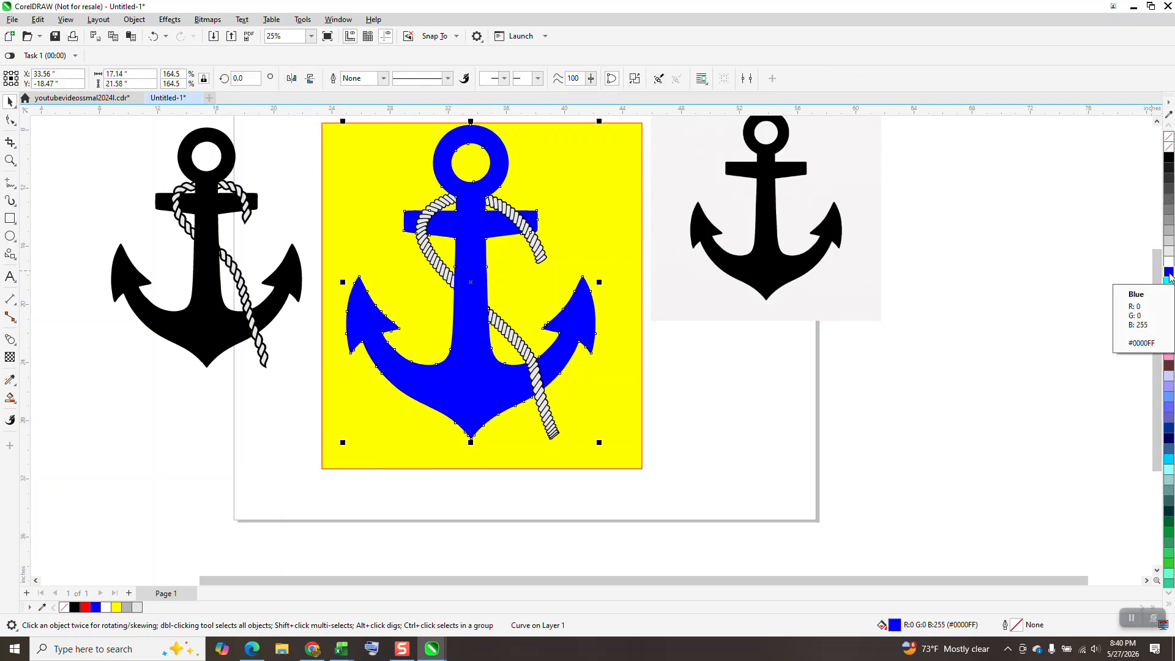